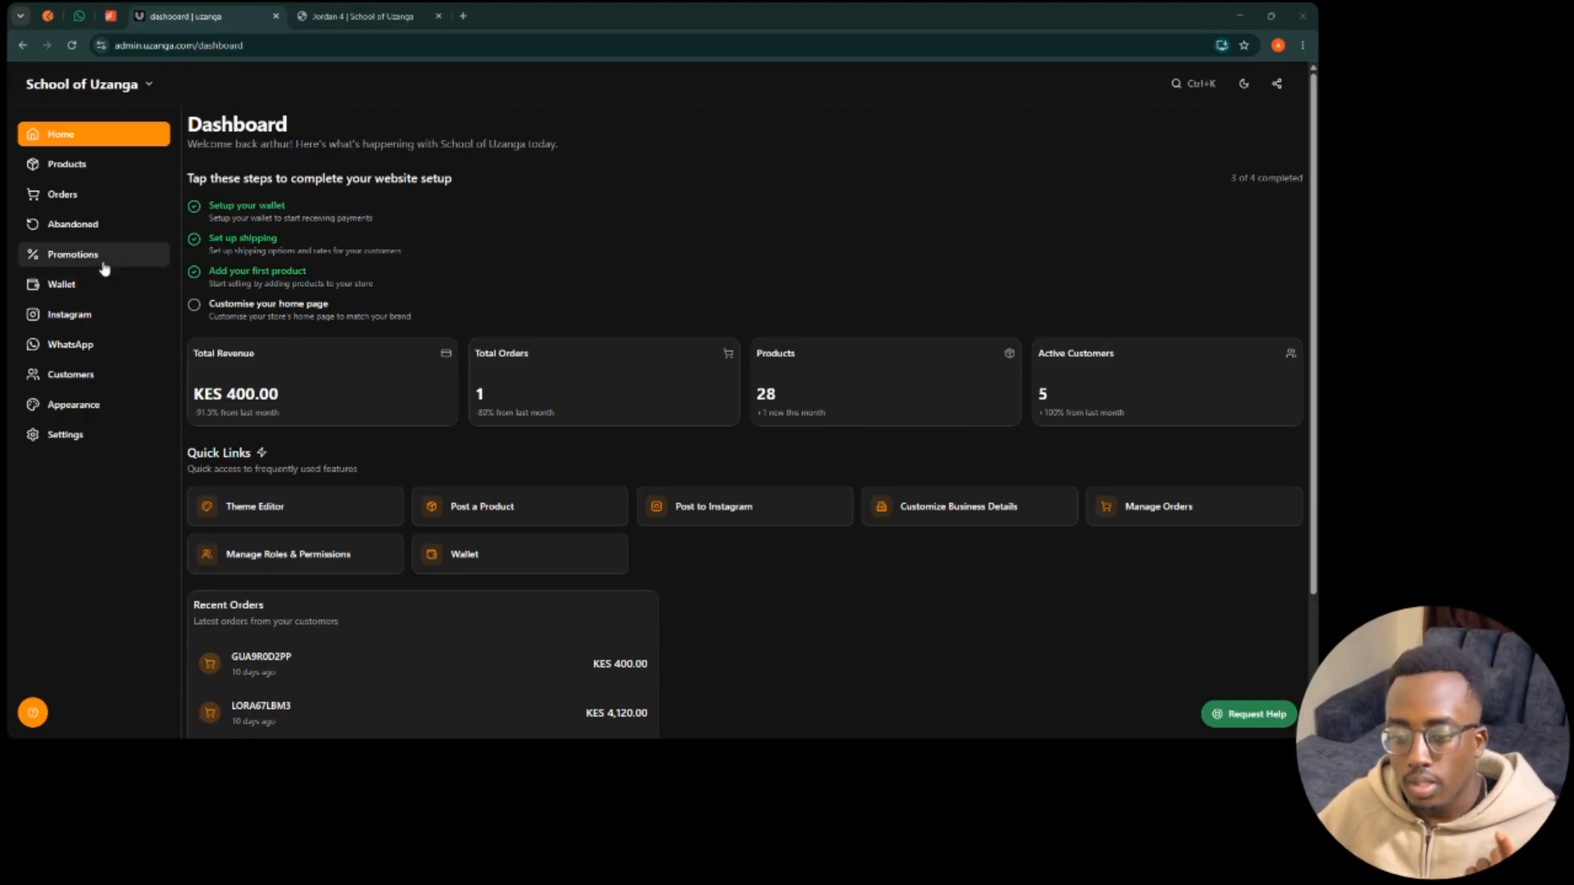
Step: Open the Promotional Emails page from the store's promotions
left_click(104, 268)
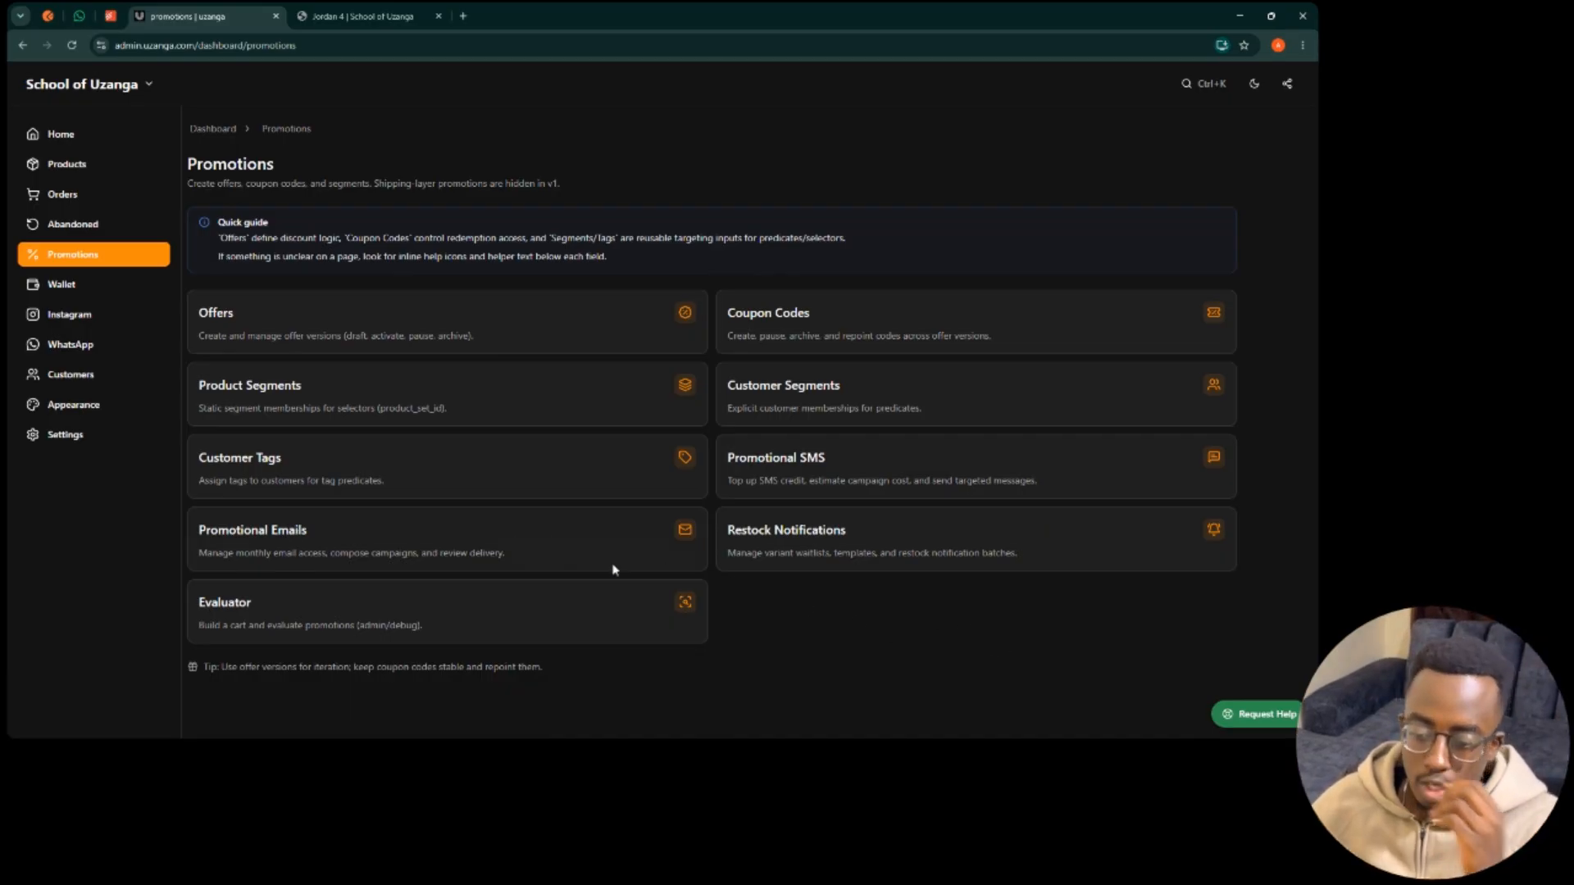
left_click(282, 535)
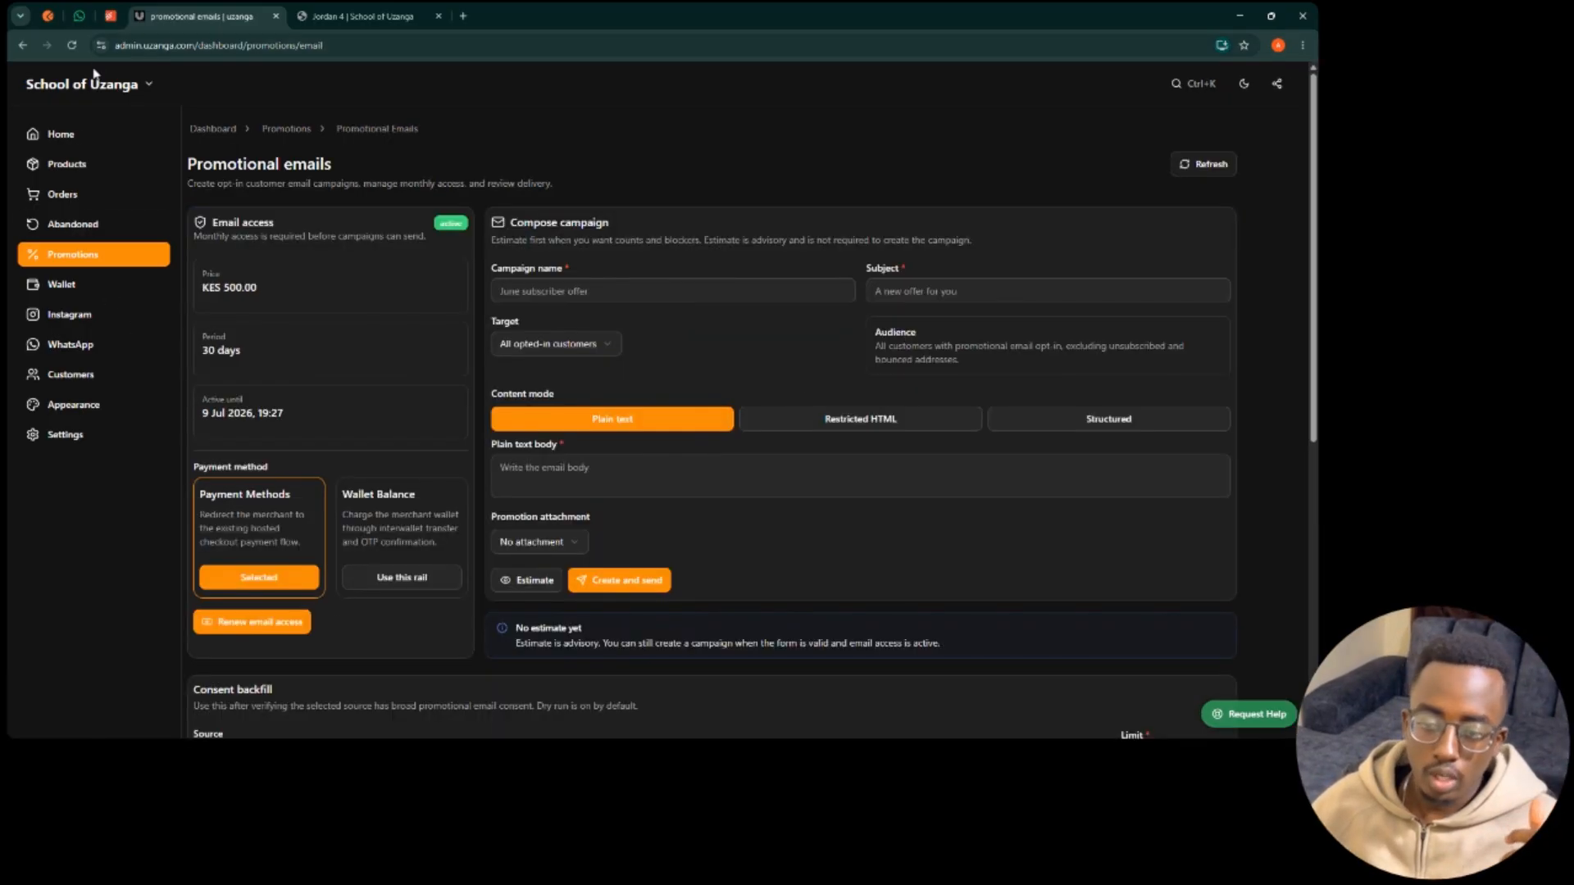
left_click(70, 135)
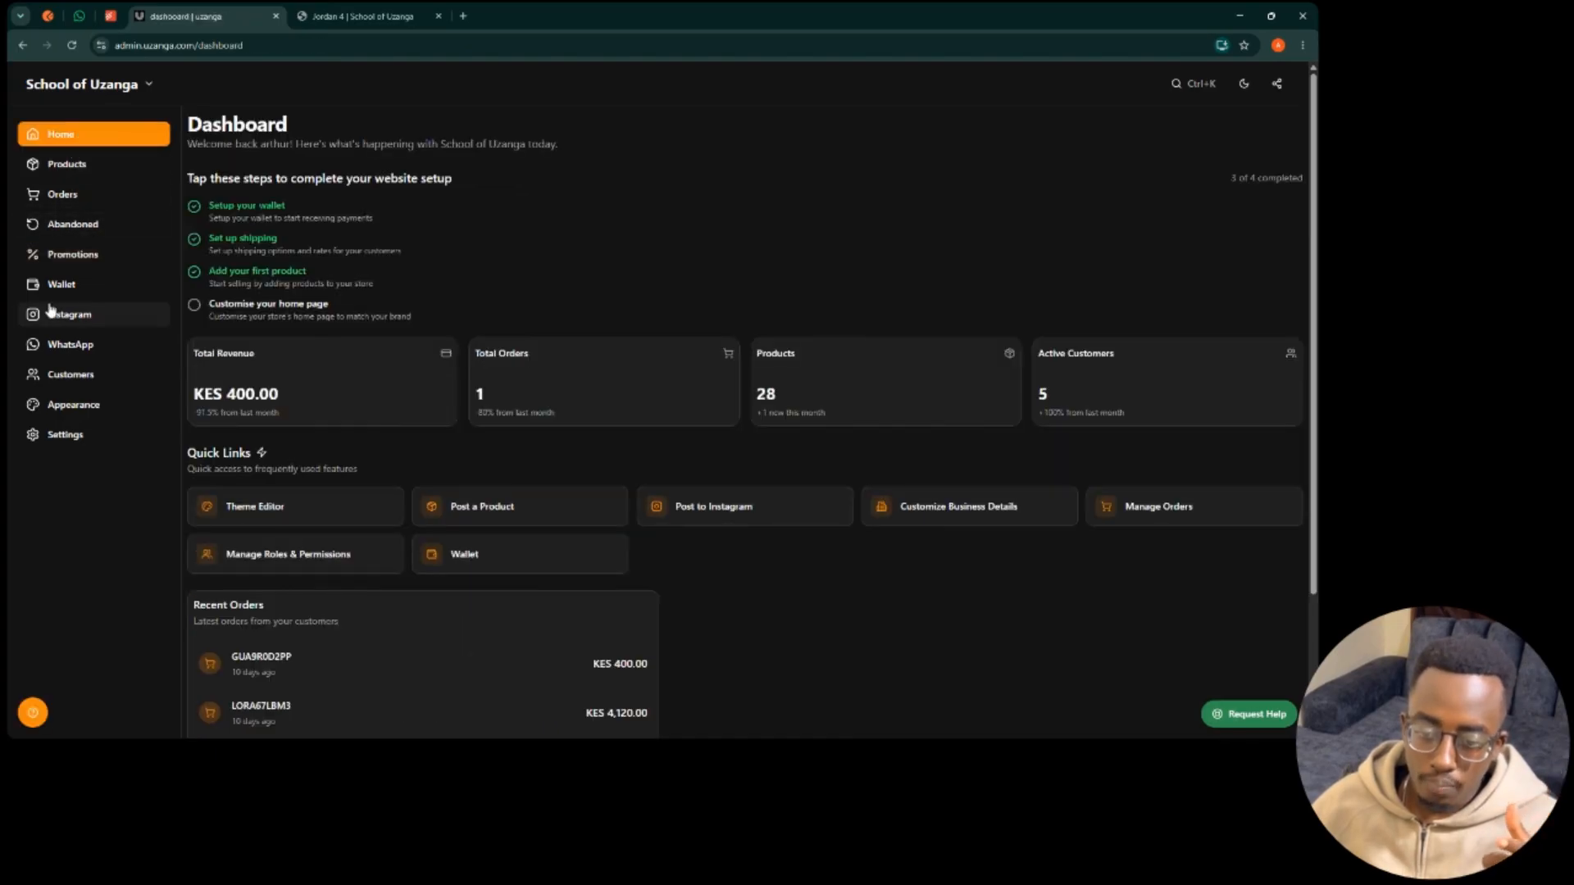
left_click(66, 256)
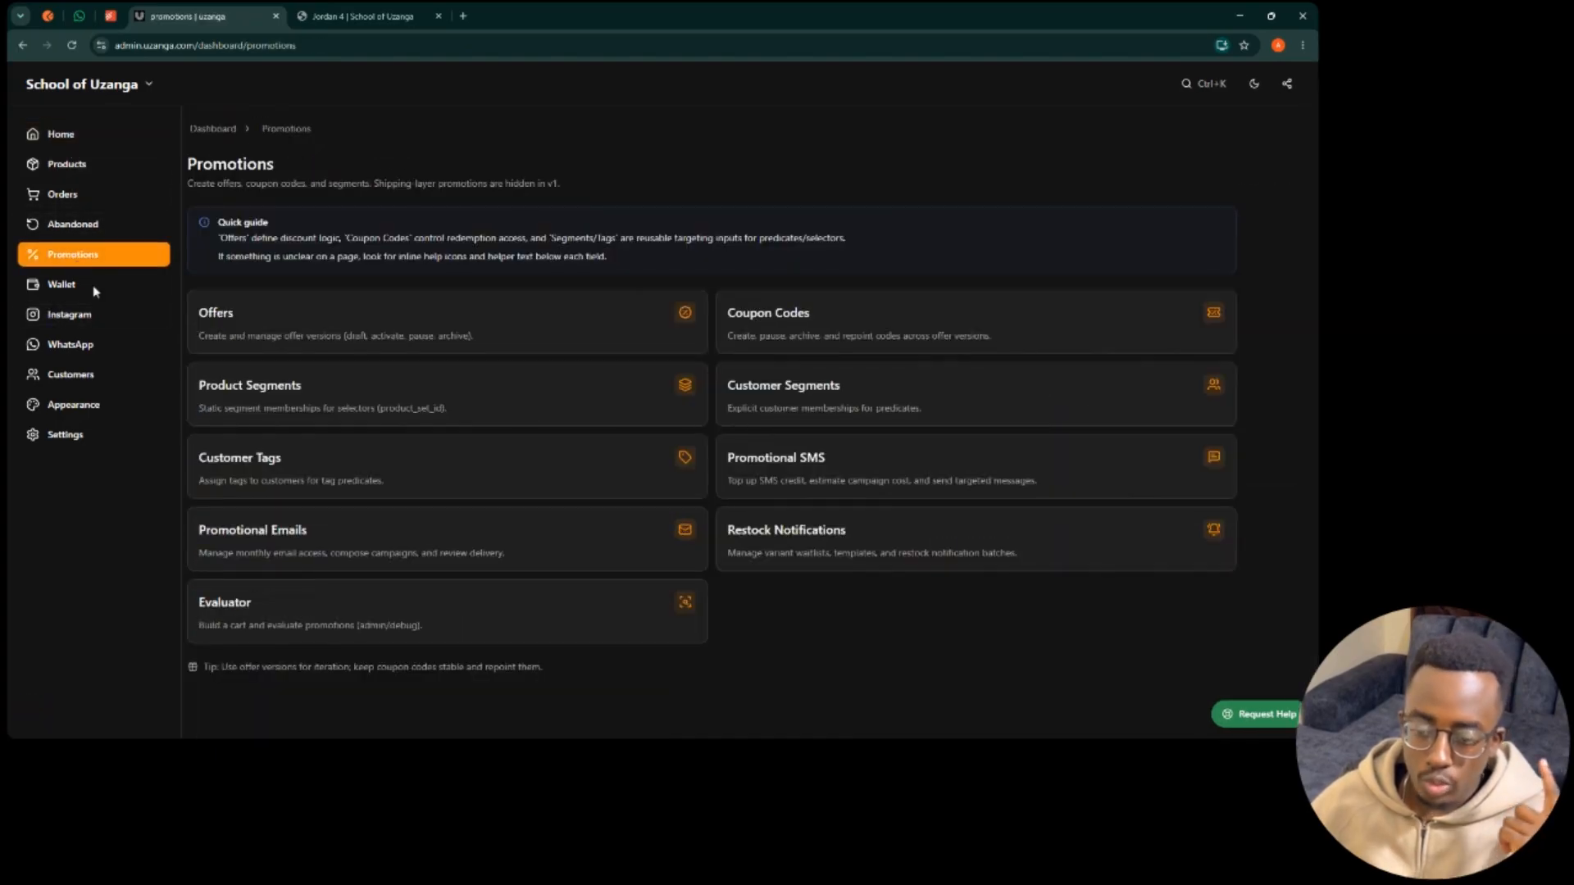
left_click(244, 533)
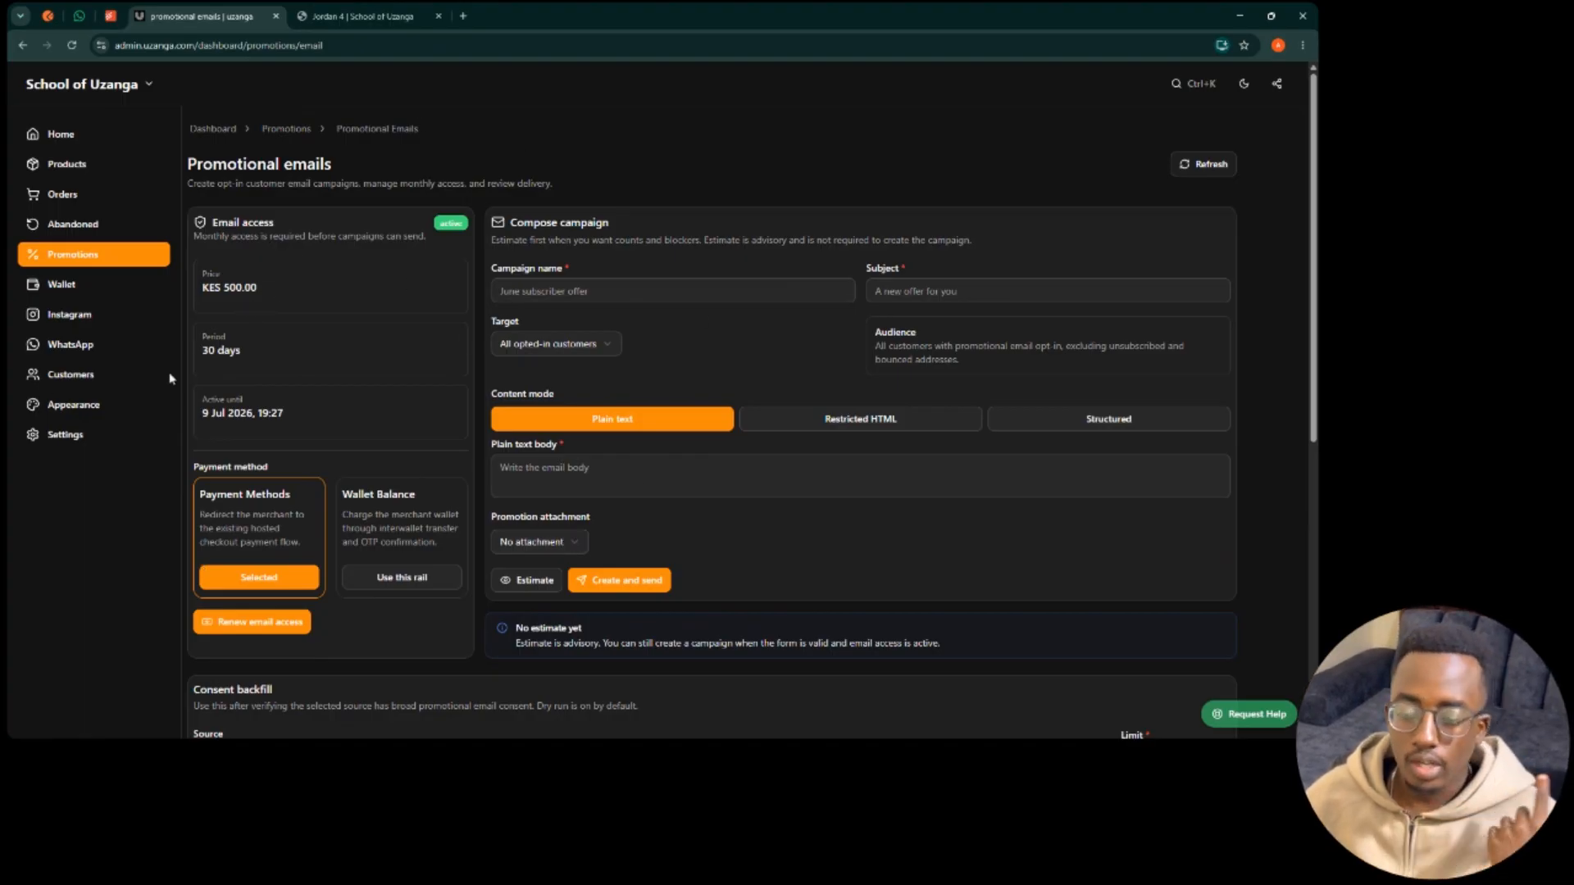
Step: Switch to the Kitchen storage solutions business and compare its Wallet Balance and Payment Methods options for email access
left_click(138, 81)
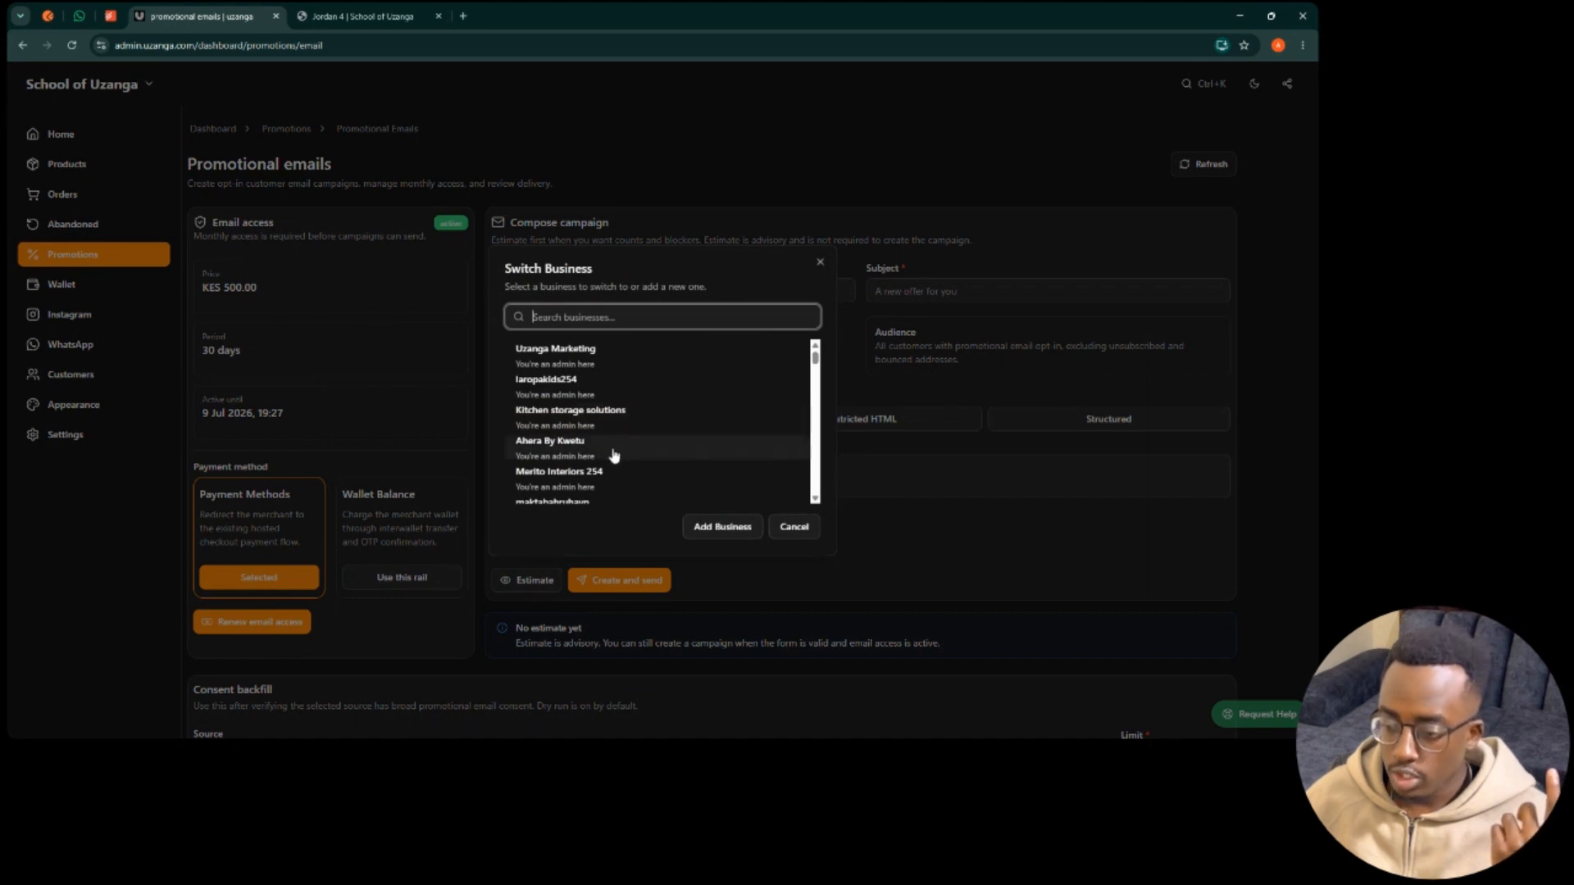
left_click(596, 420)
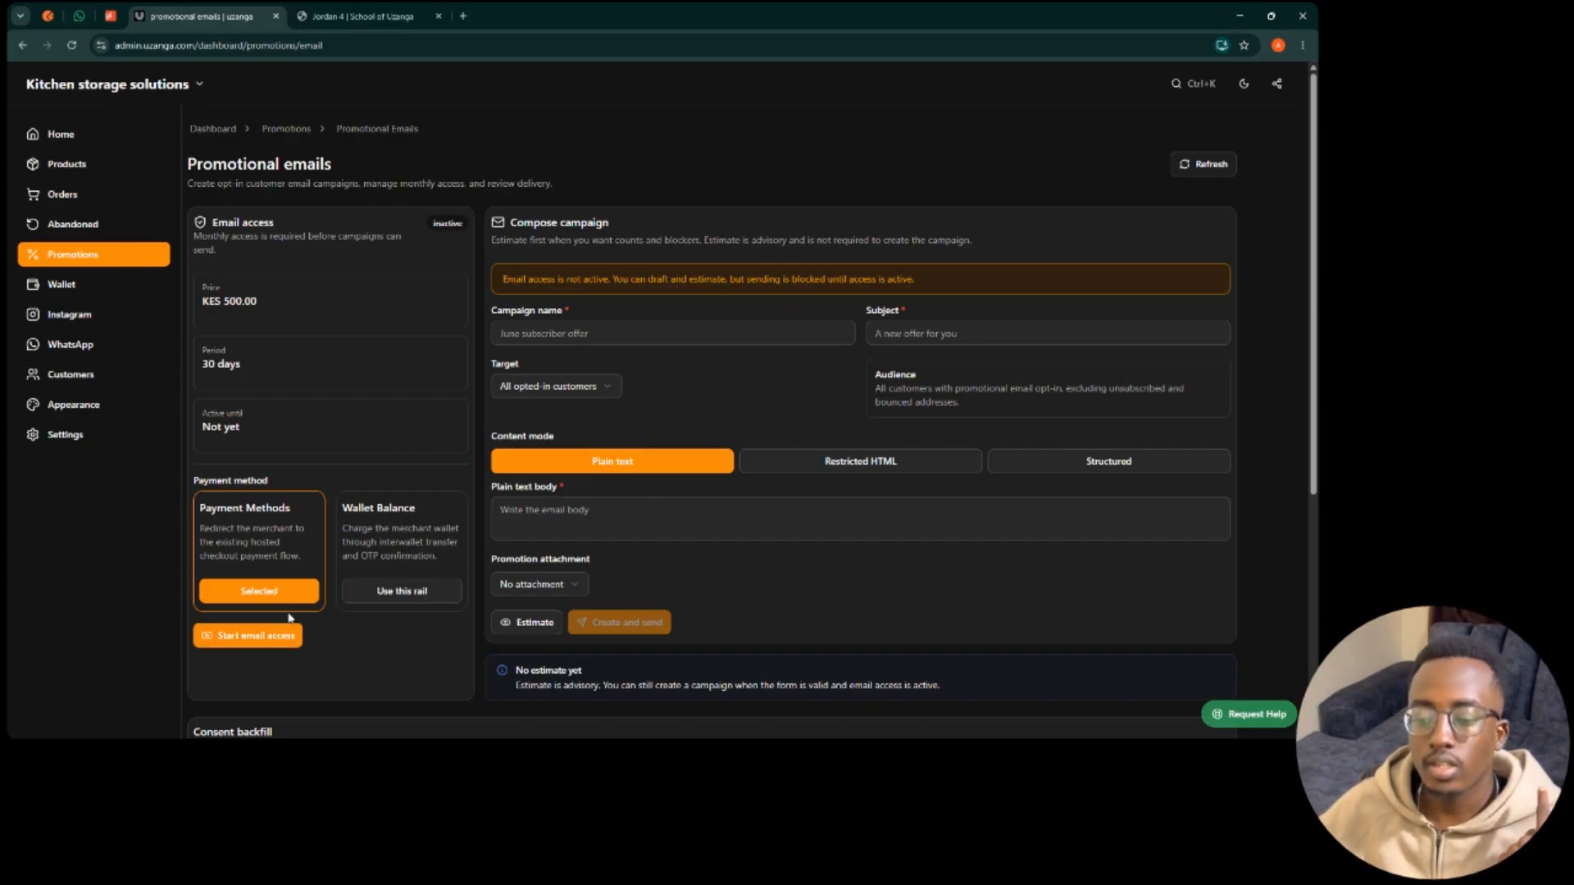
left_click(400, 591)
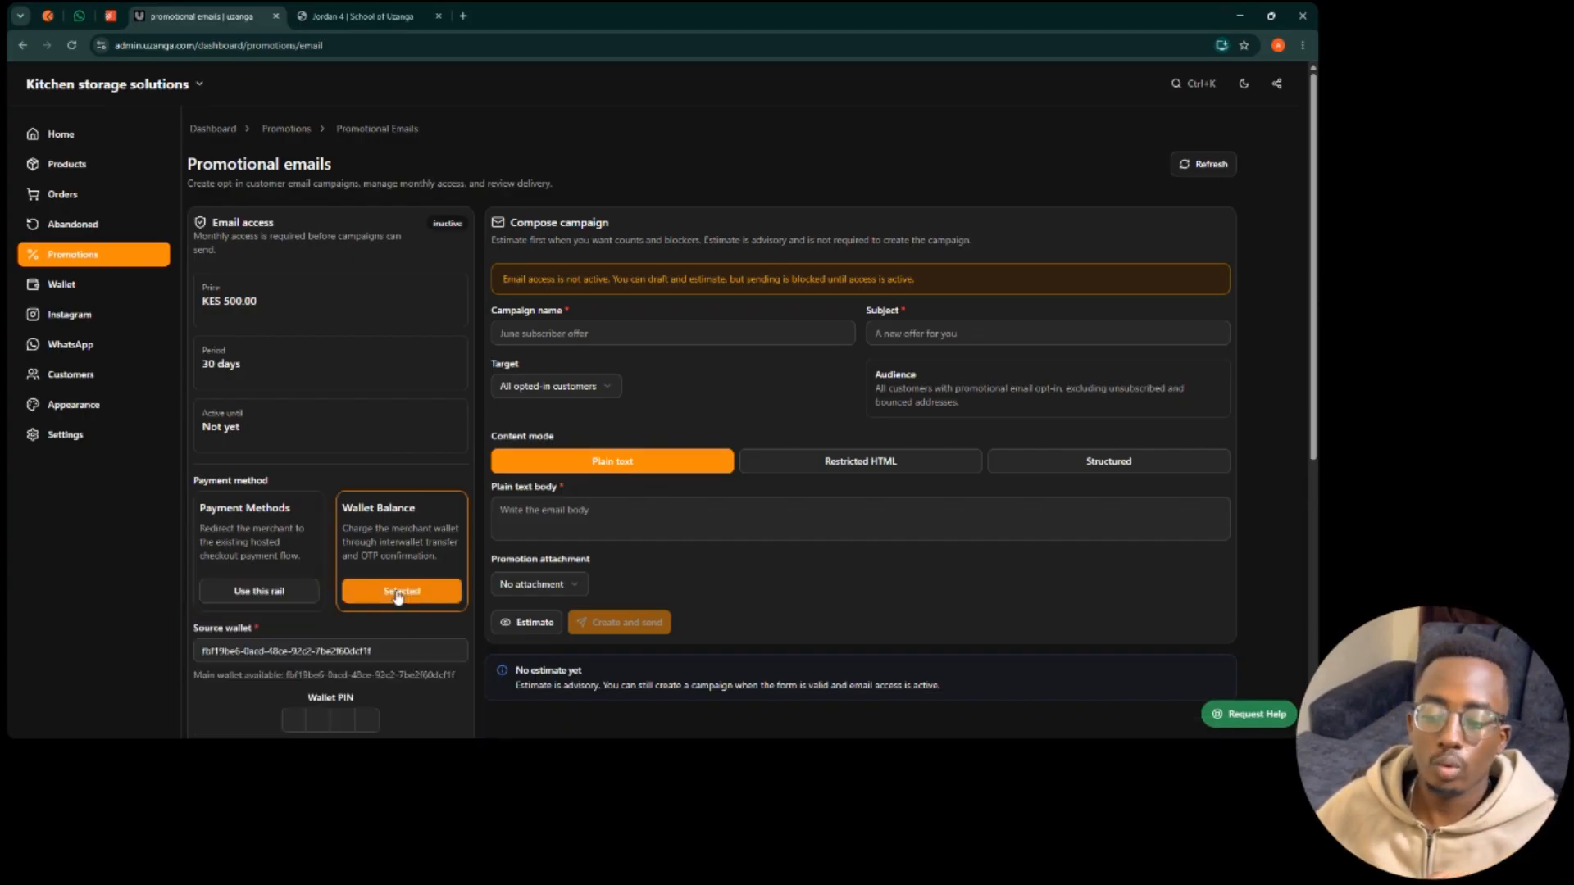
left_click(288, 591)
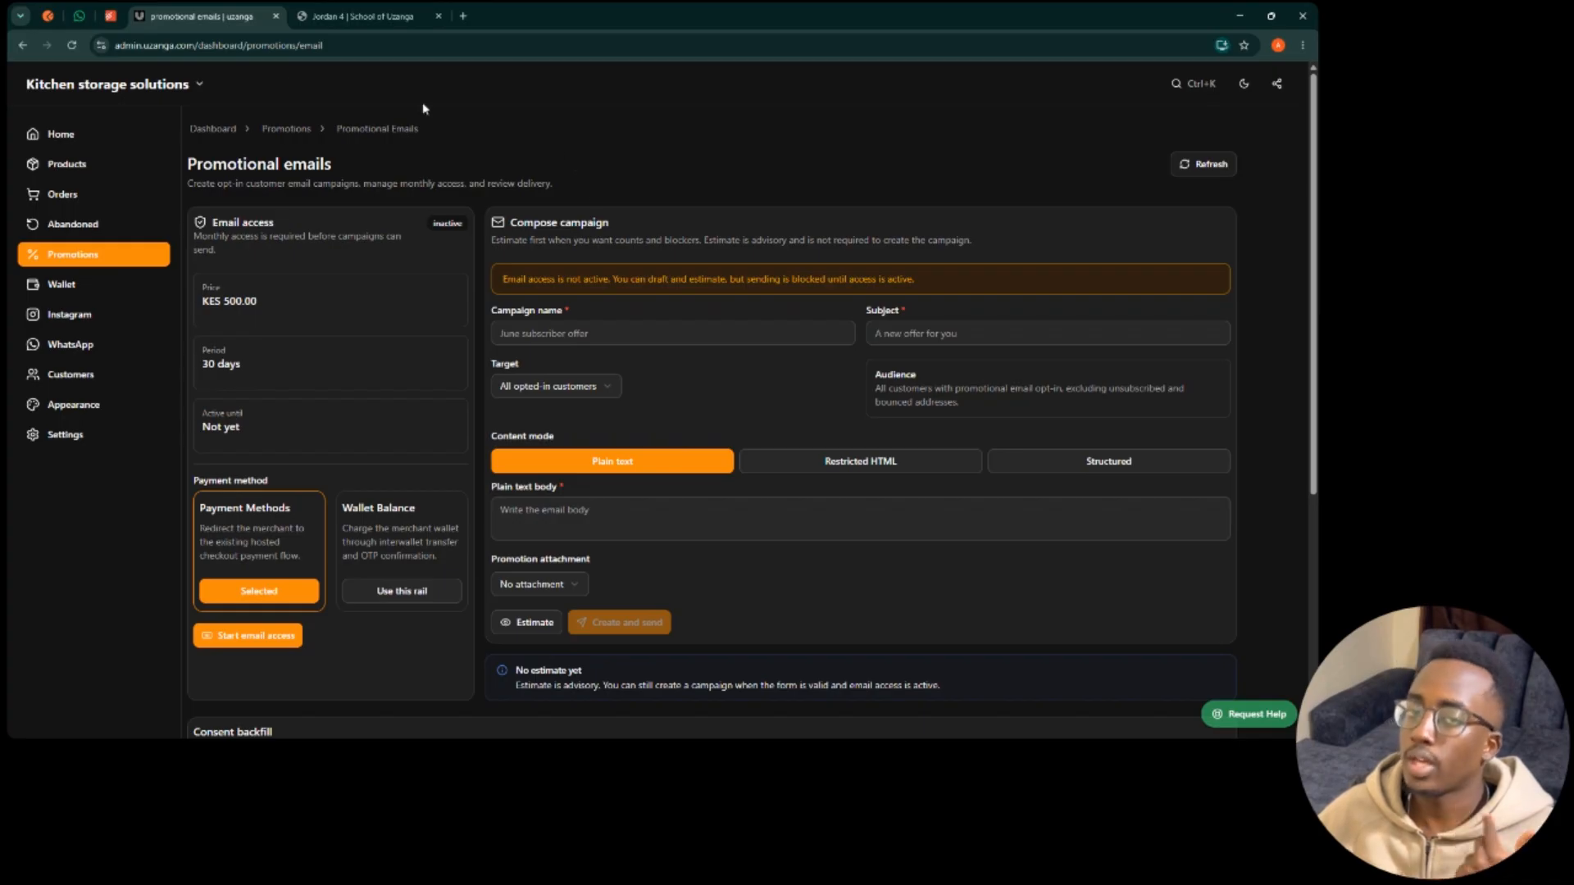
Step: Search the businesses for "scho" and switch back to School of Uzanga
left_click(88, 85)
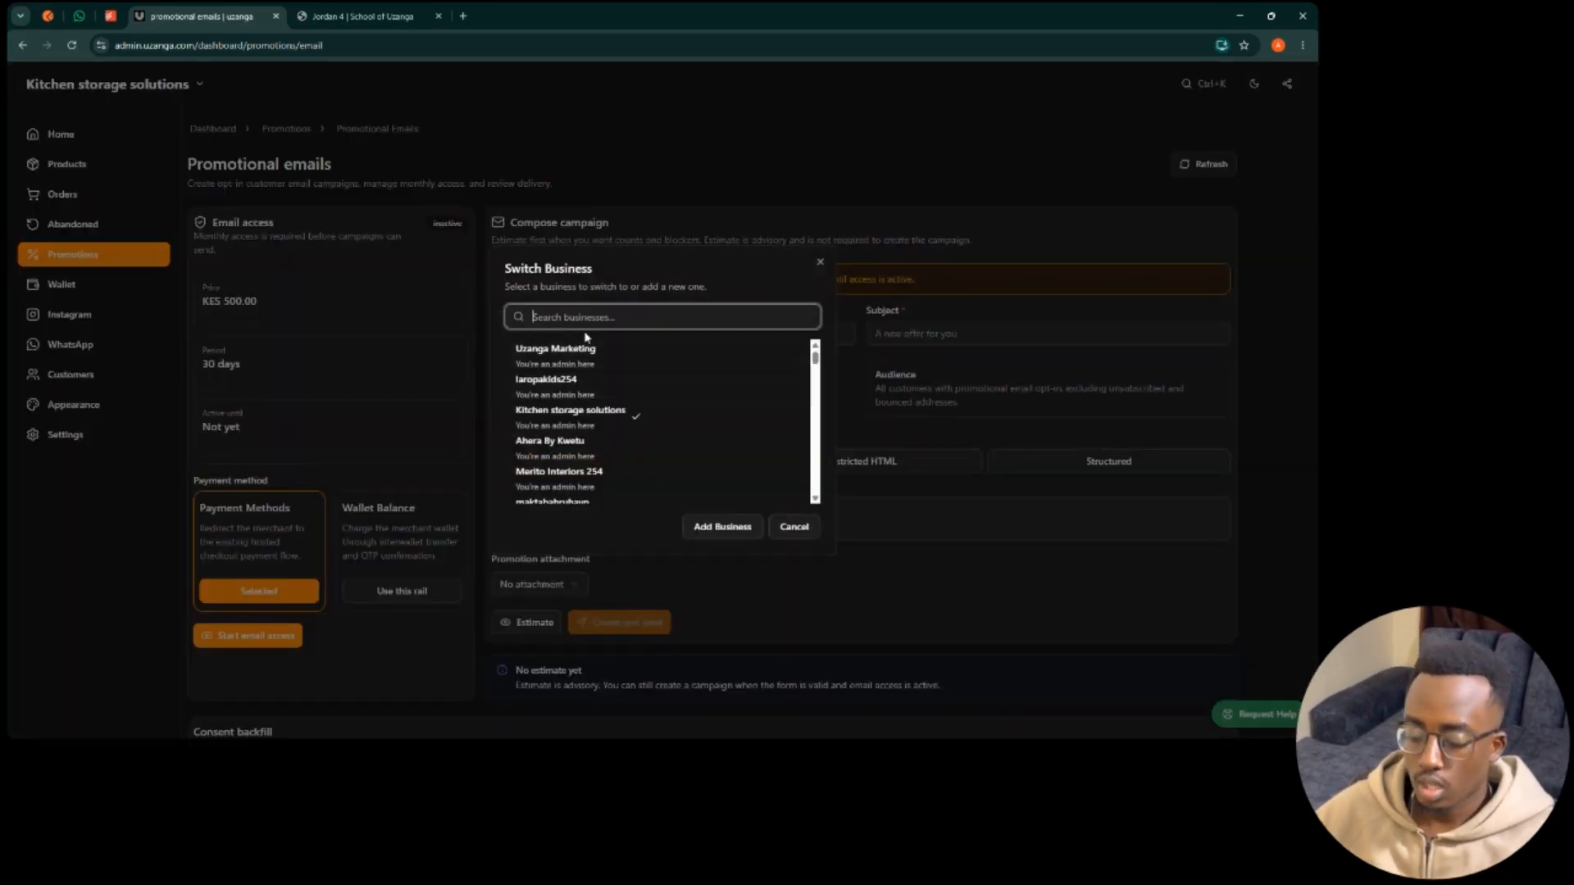
type("scho")
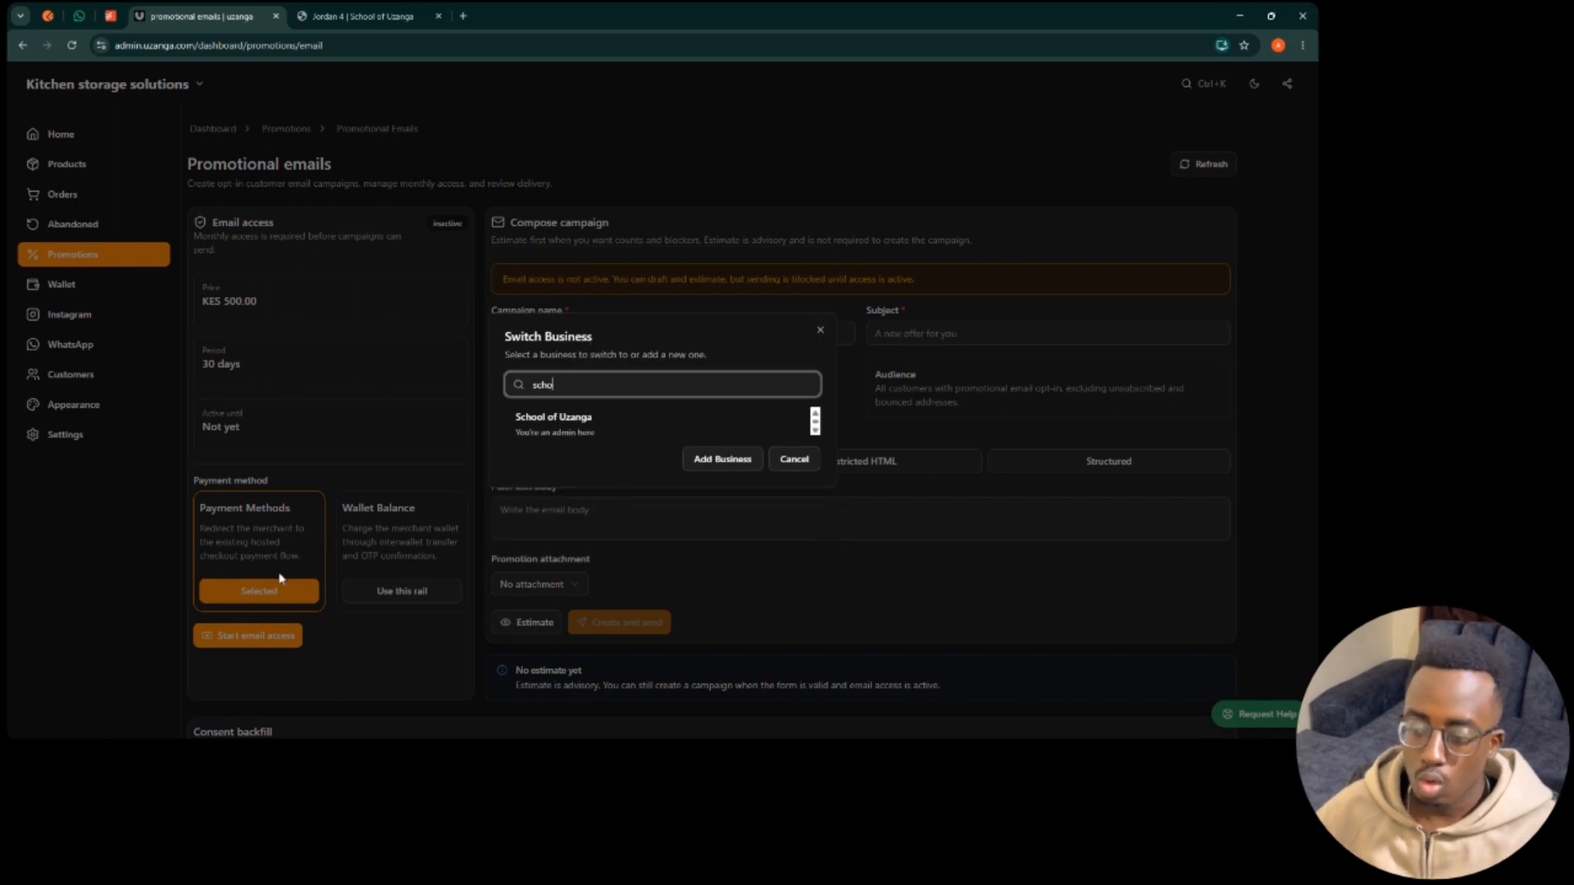
left_click(552, 425)
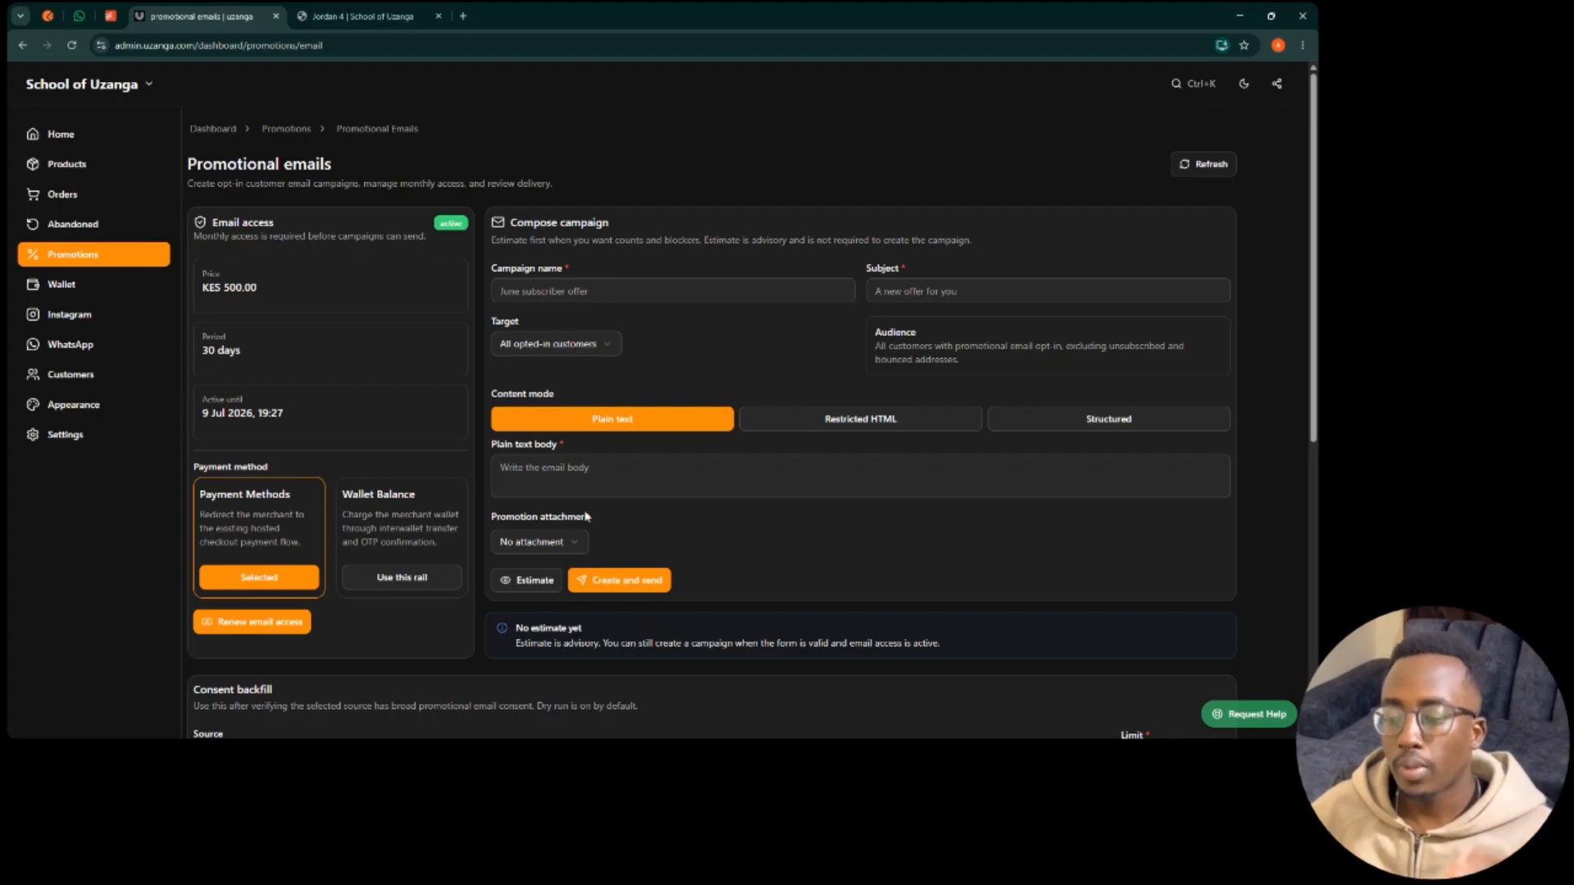
Step: Name the email campaign "Black November Announcement"
left_click(615, 285)
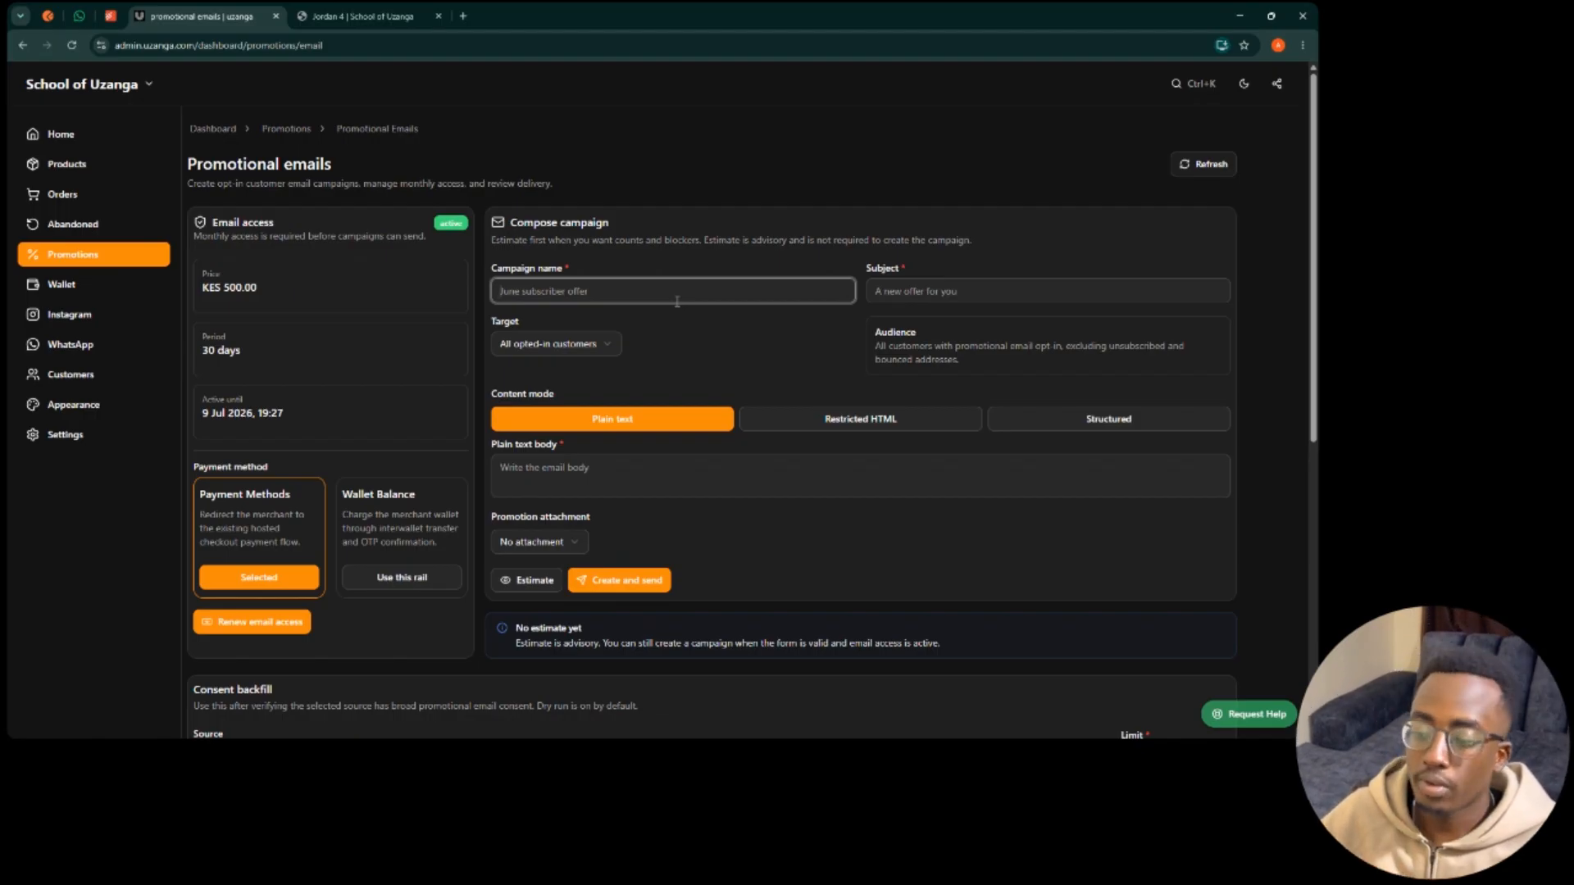
type("Black ")
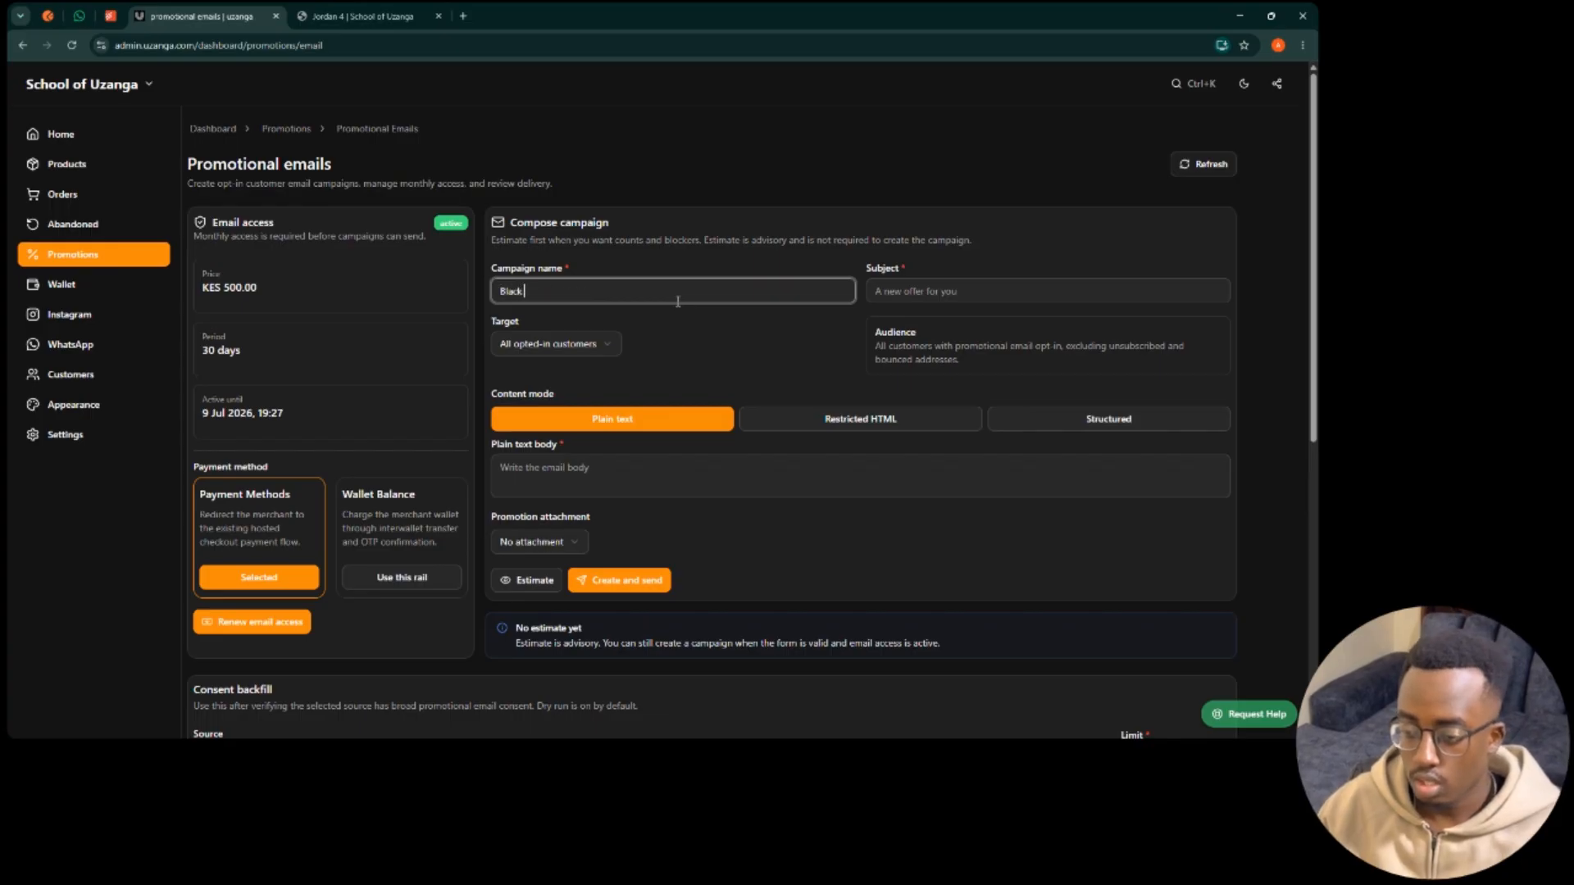
type("November Annou")
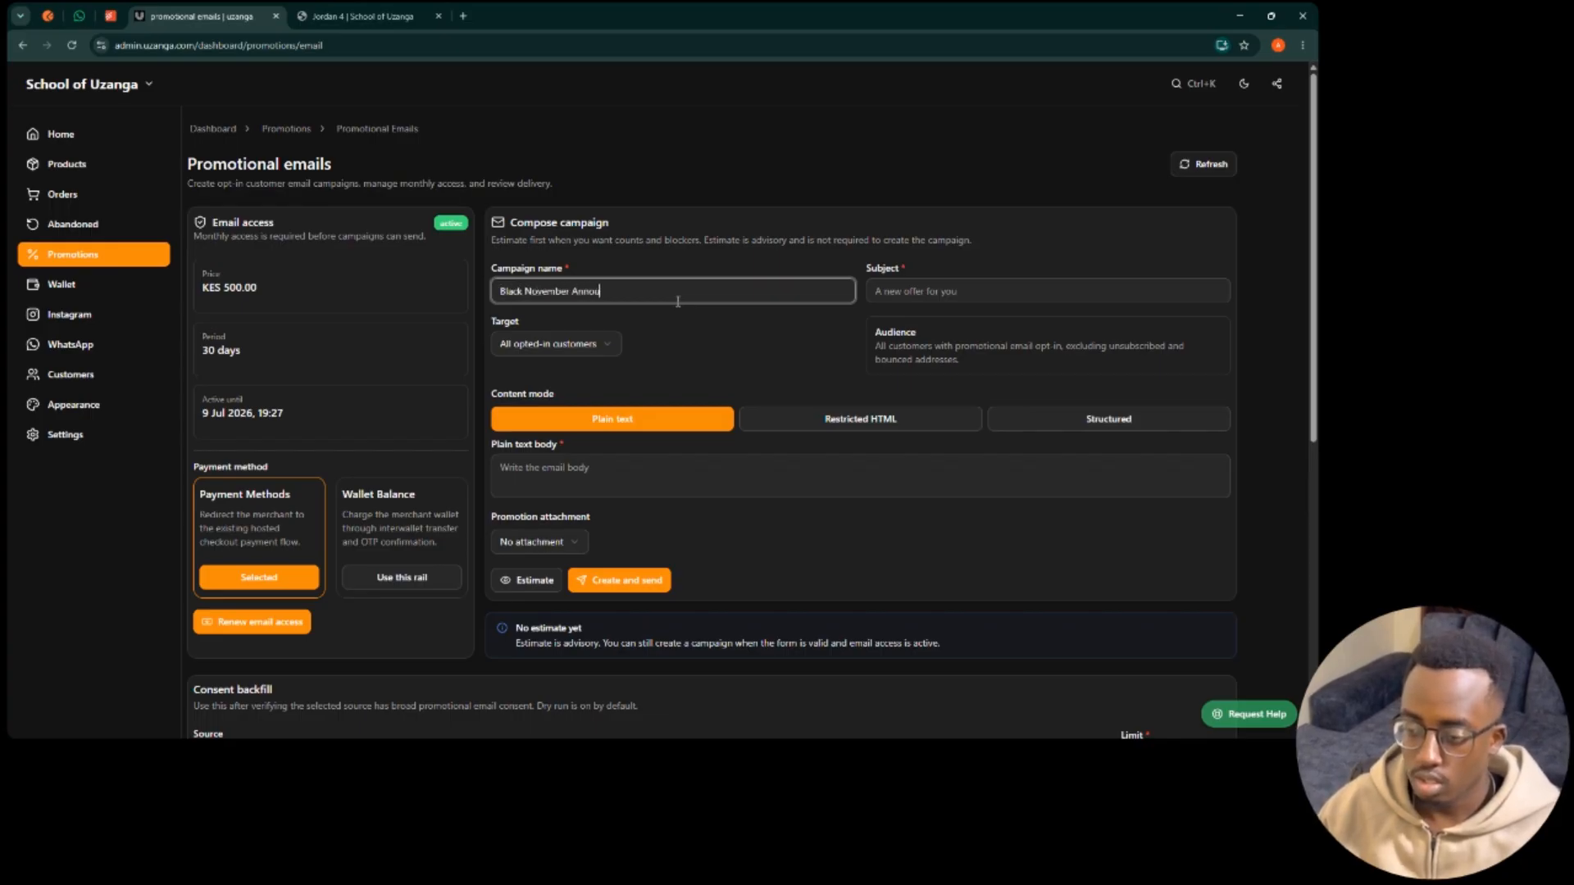
type("ncement")
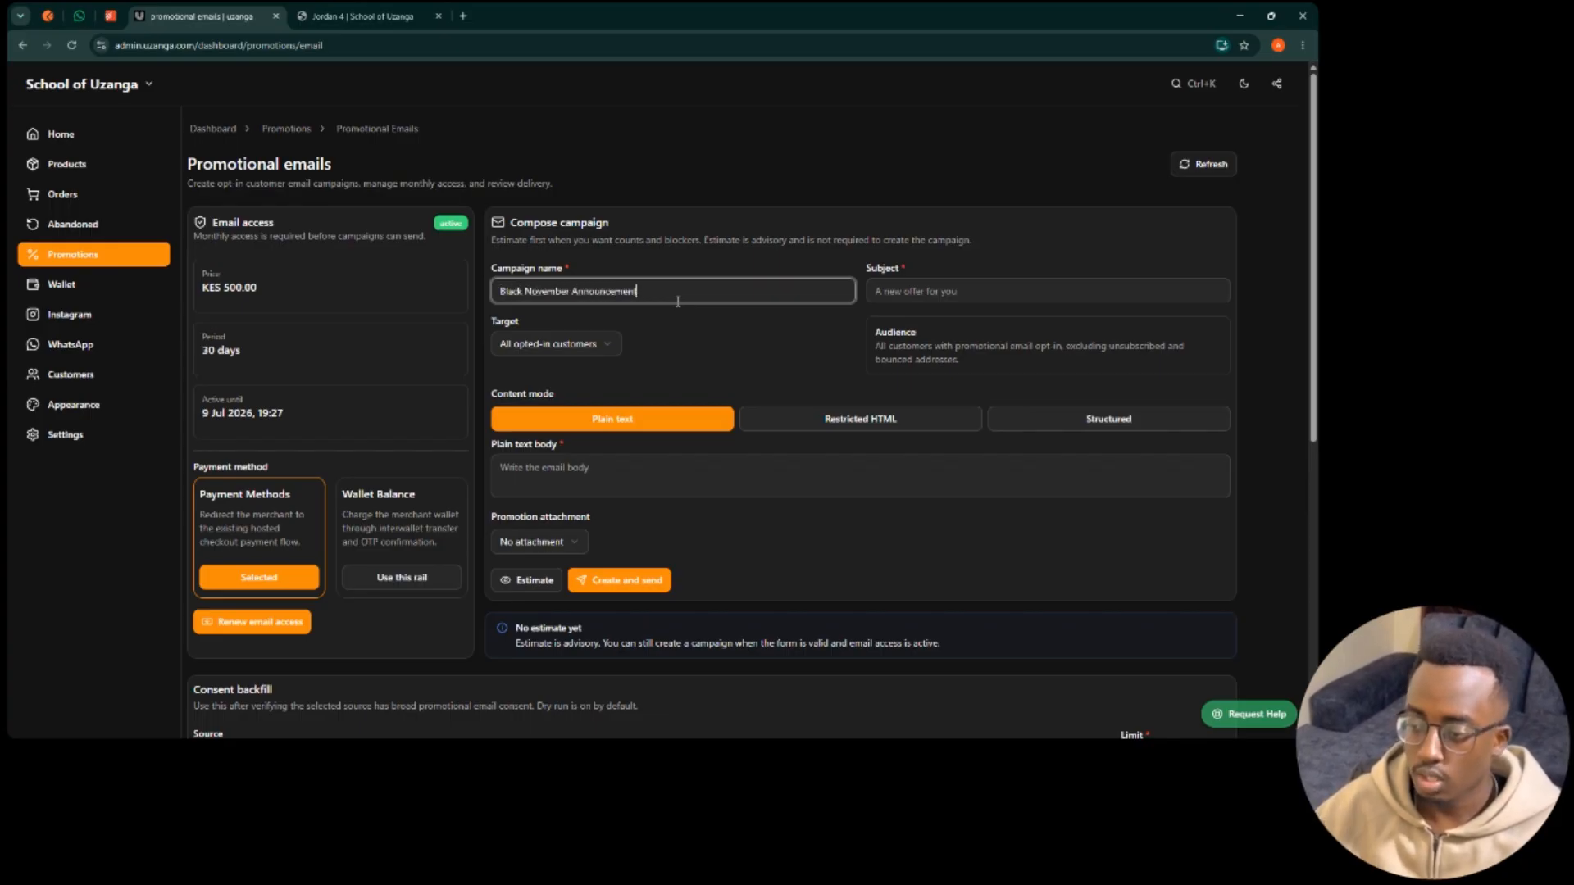
Step: Set the campaign's email subject to "Good news. black november sale is live!!"
left_click(953, 288)
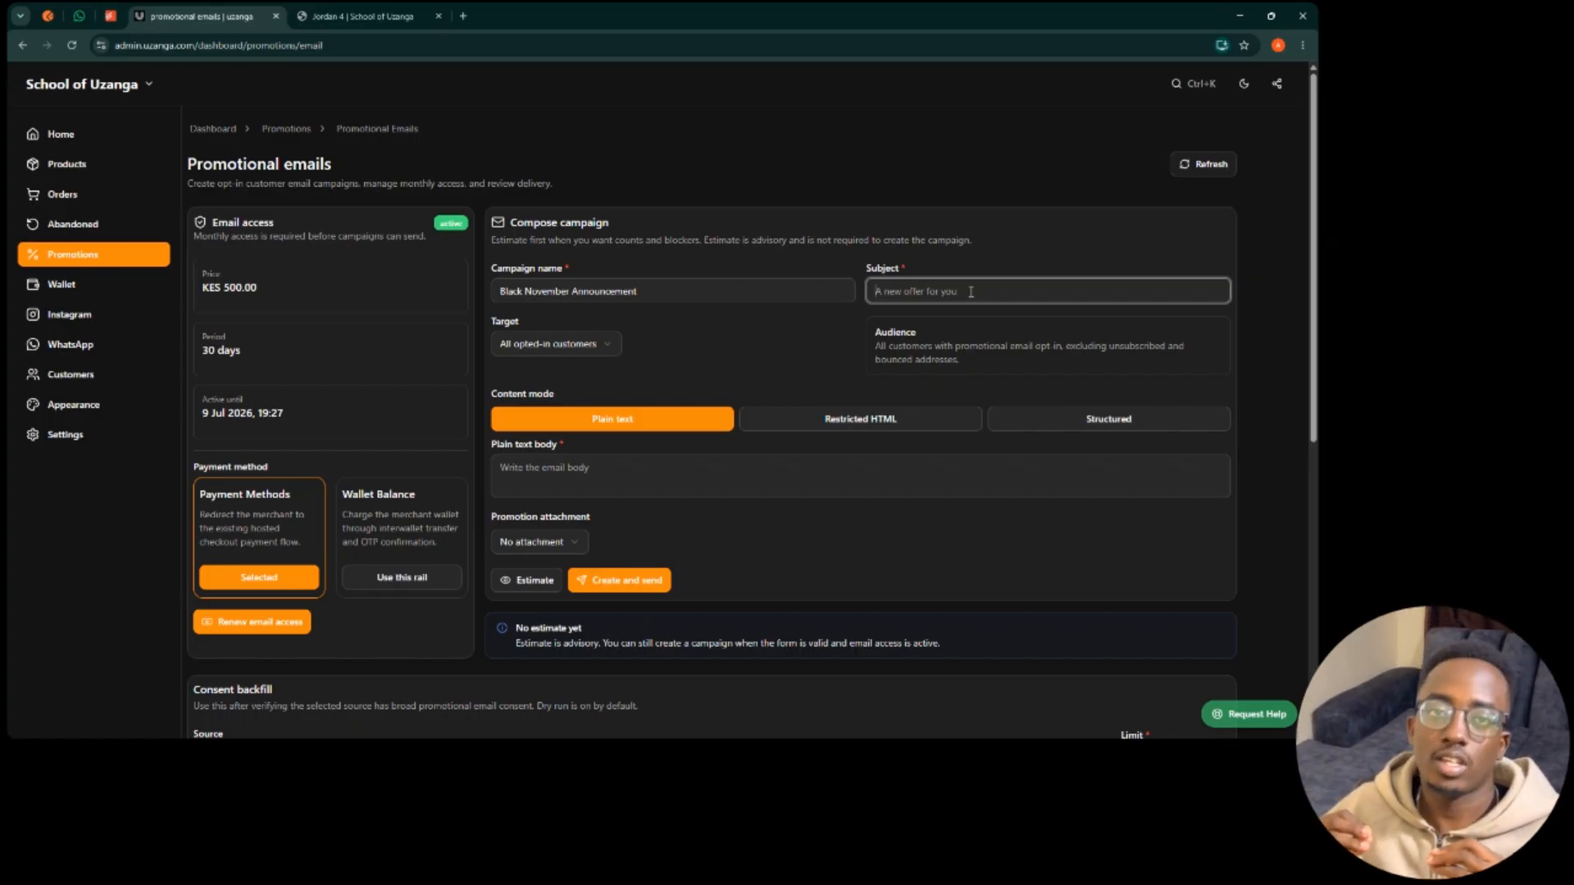
key("alt+Tab")
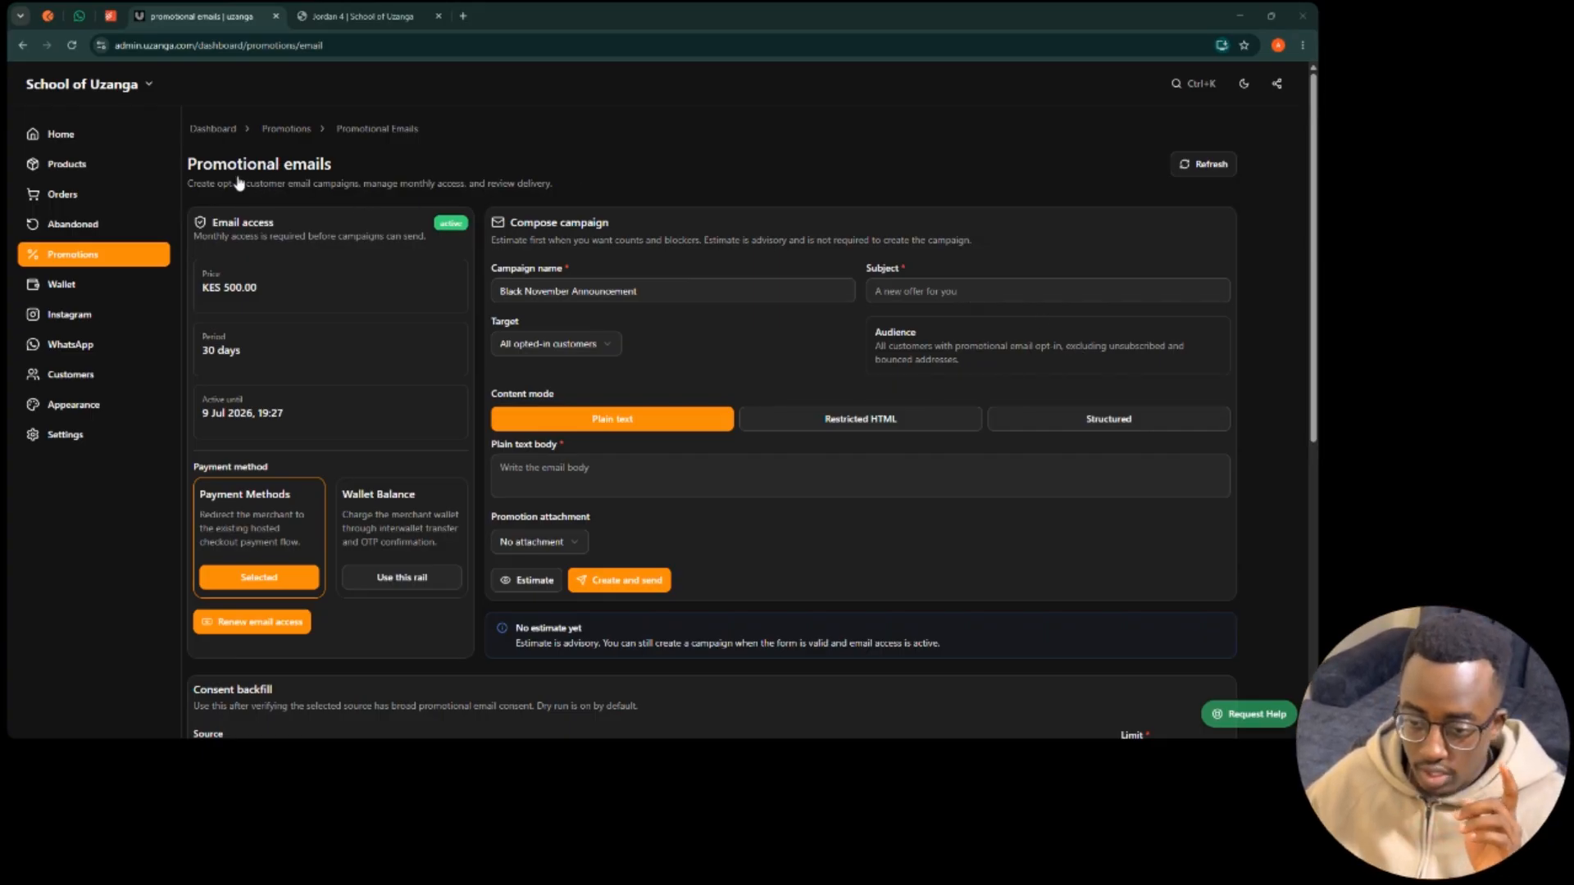
left_click(346, 185)
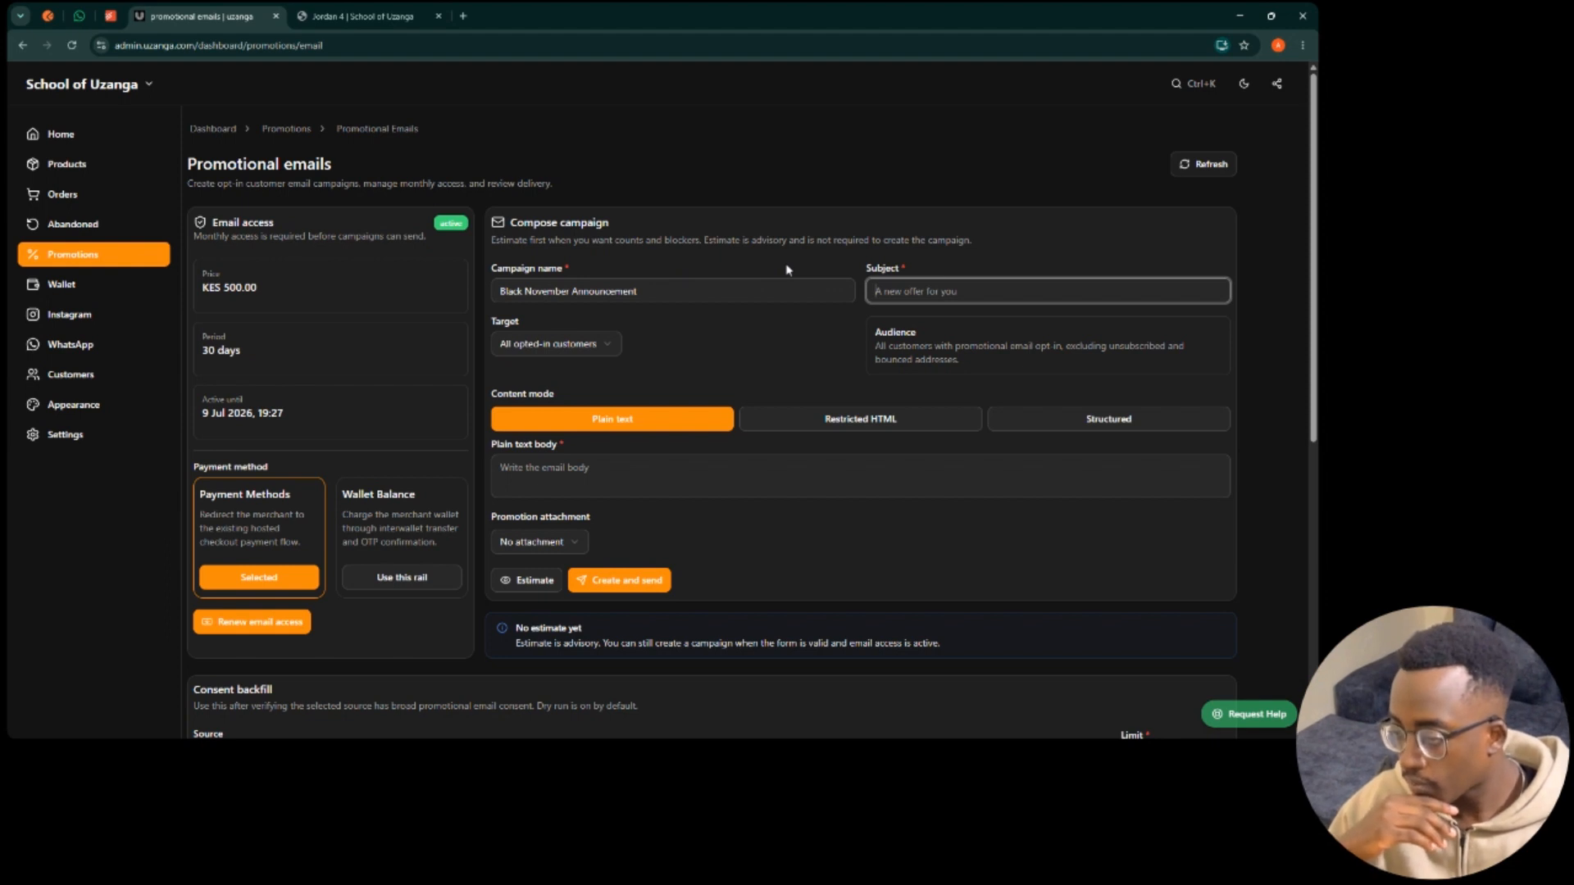
type("Good news.")
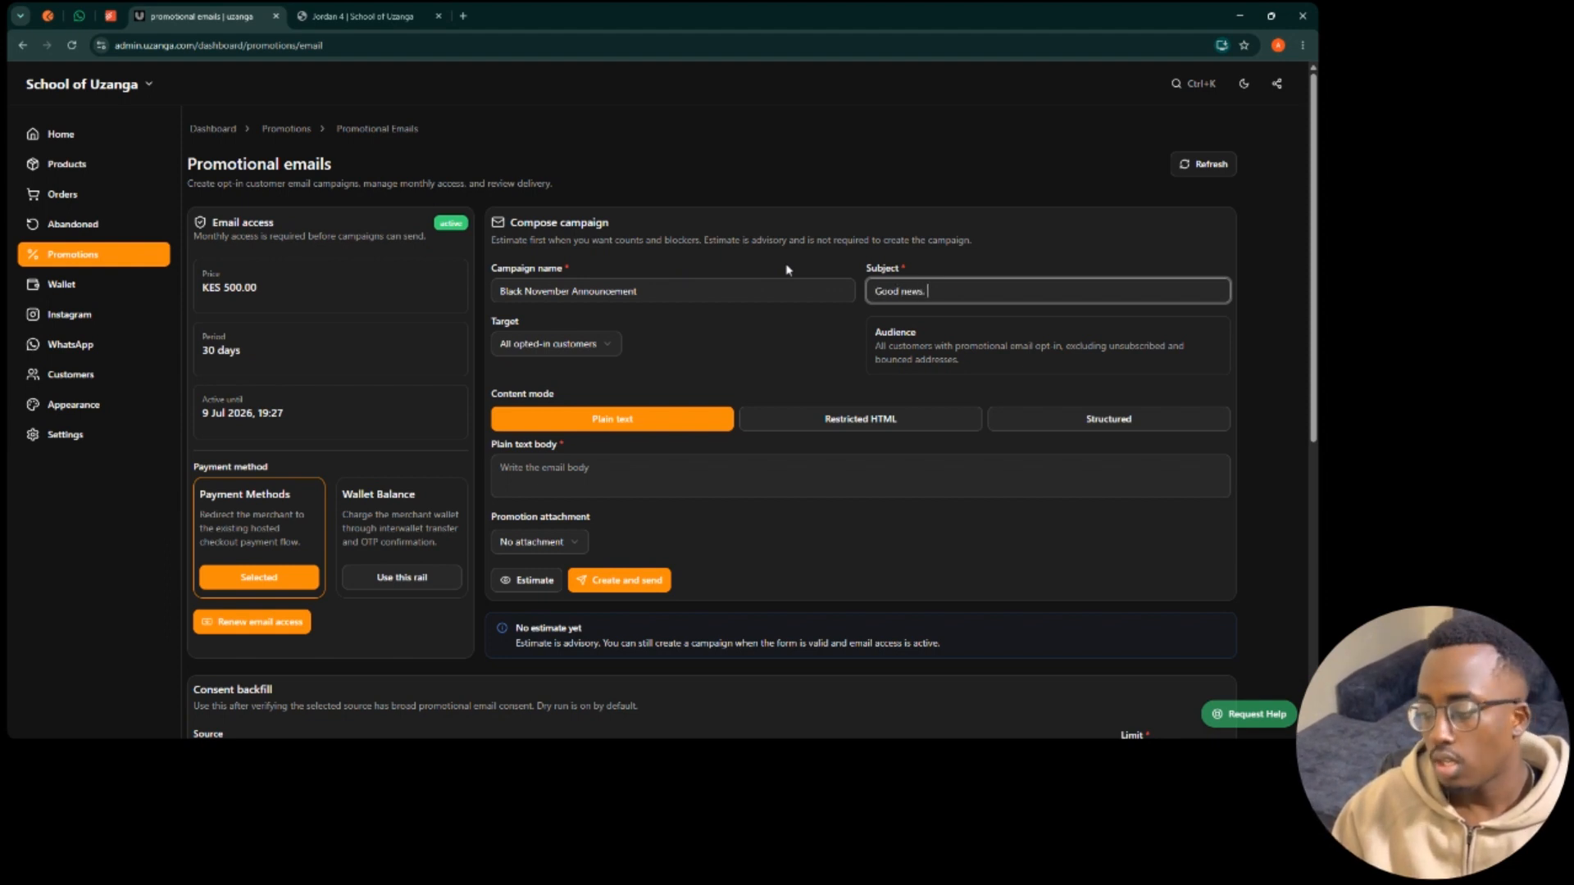
type("Our ")
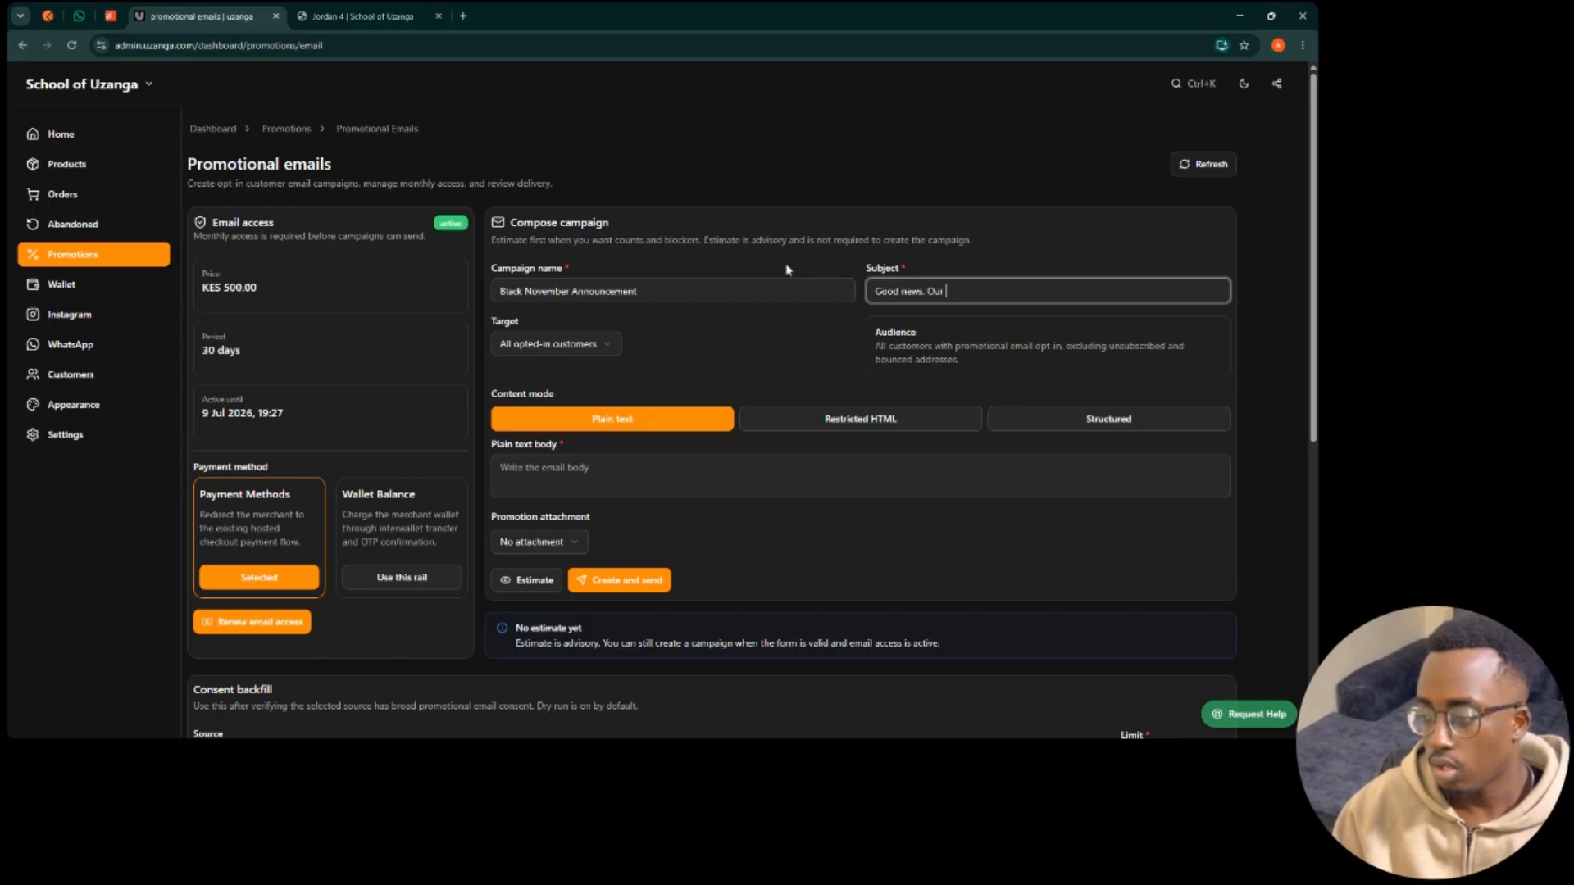
type("bla")
key("BackSpace")
key("BackSpace")
key("BackSpace")
key("BackSpace")
key("BackSpace")
key("BackSpace")
key("BackSpace")
type("black")
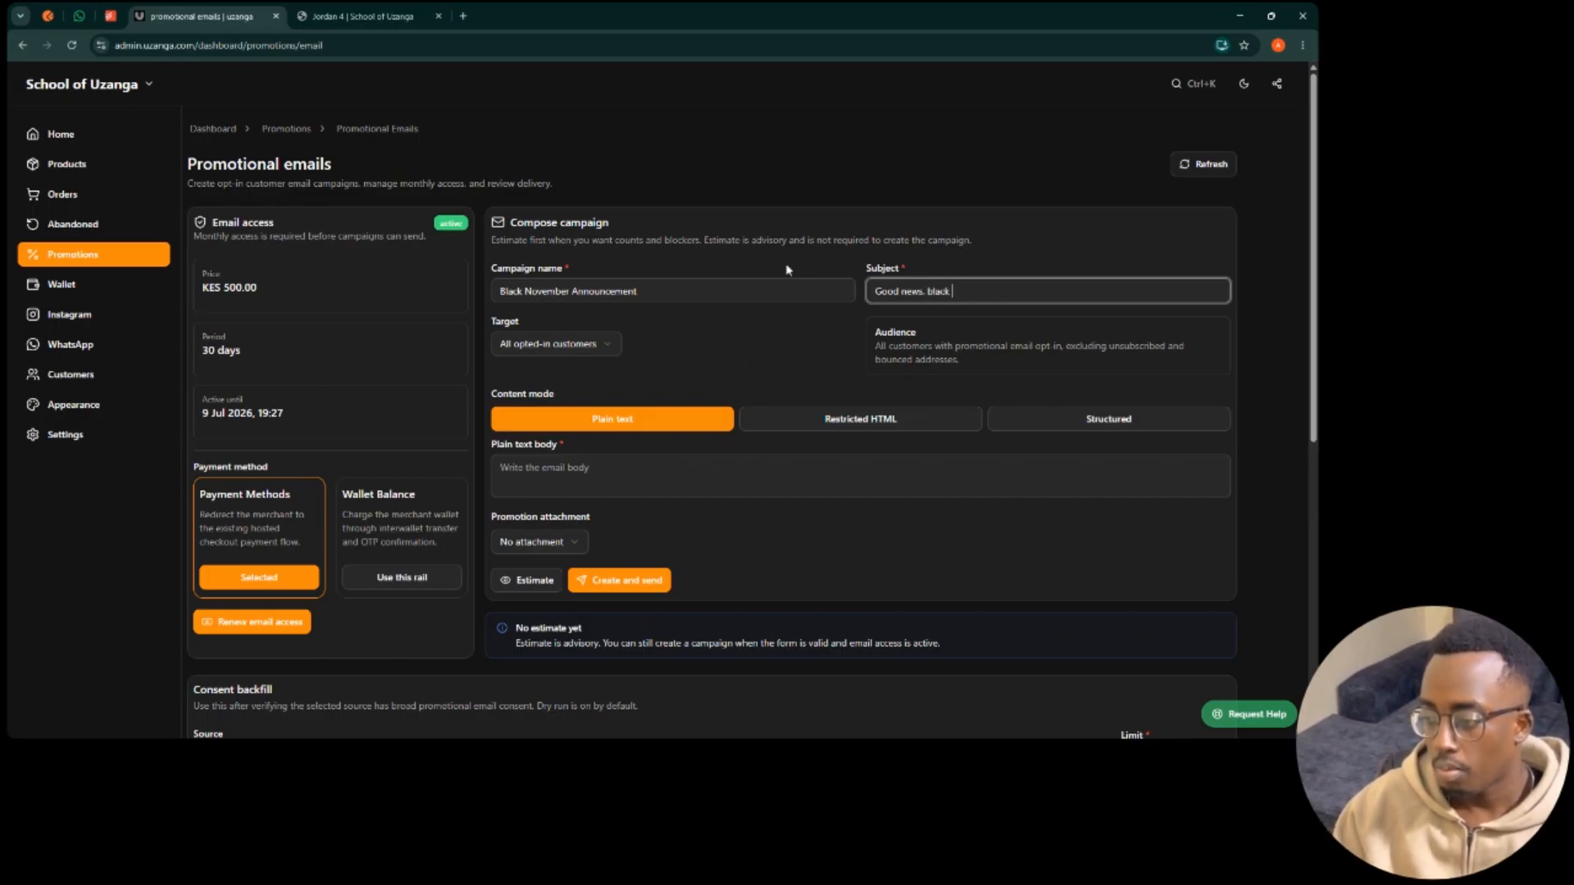
type(" november sale is")
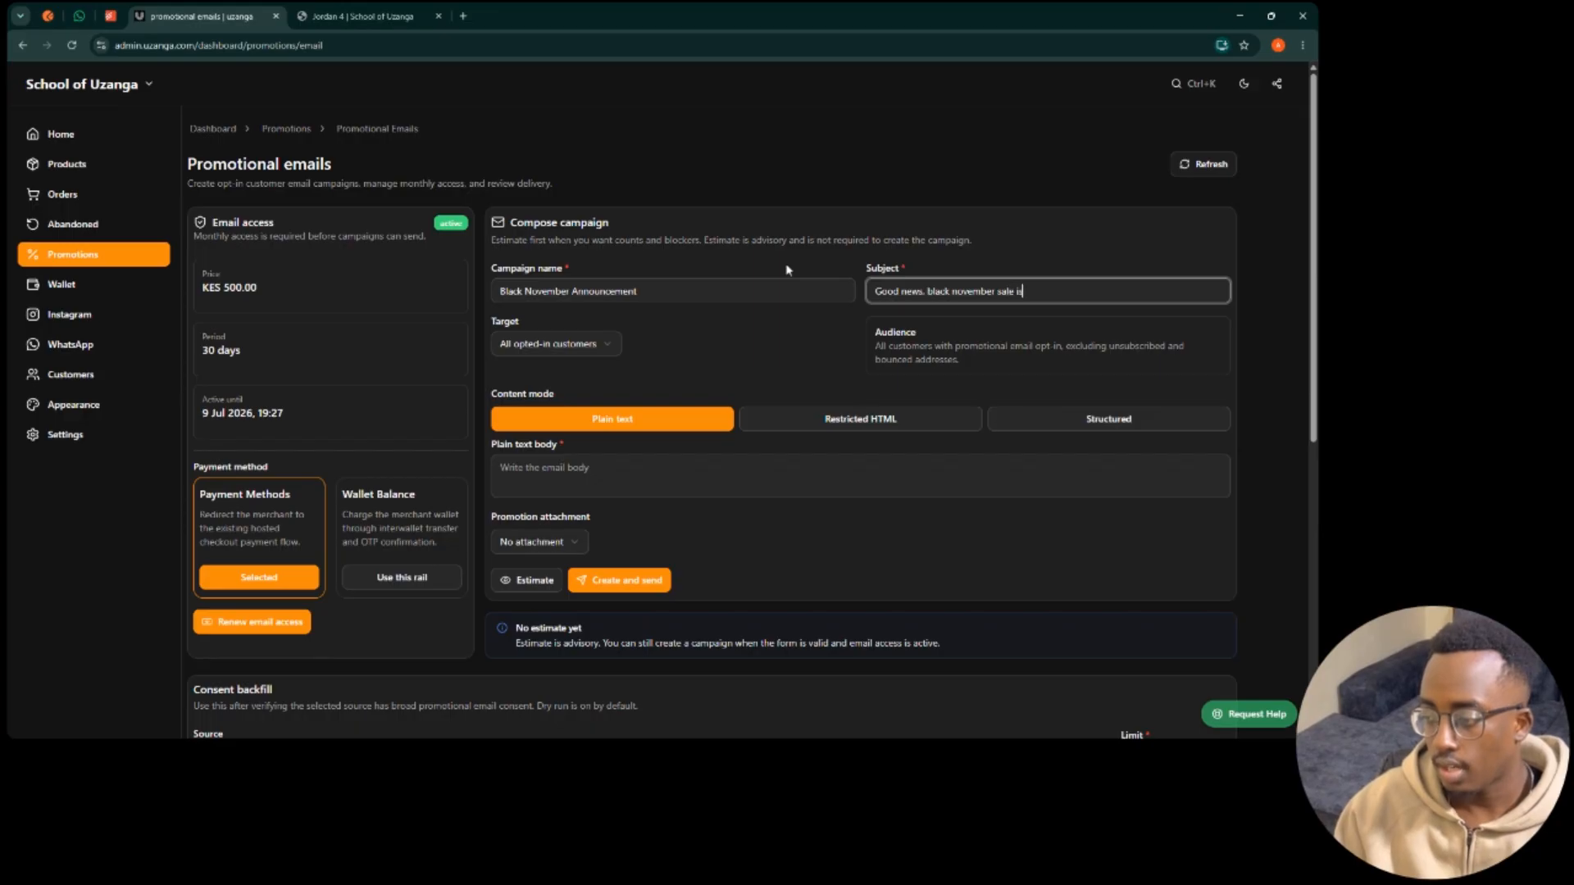
type(" live!")
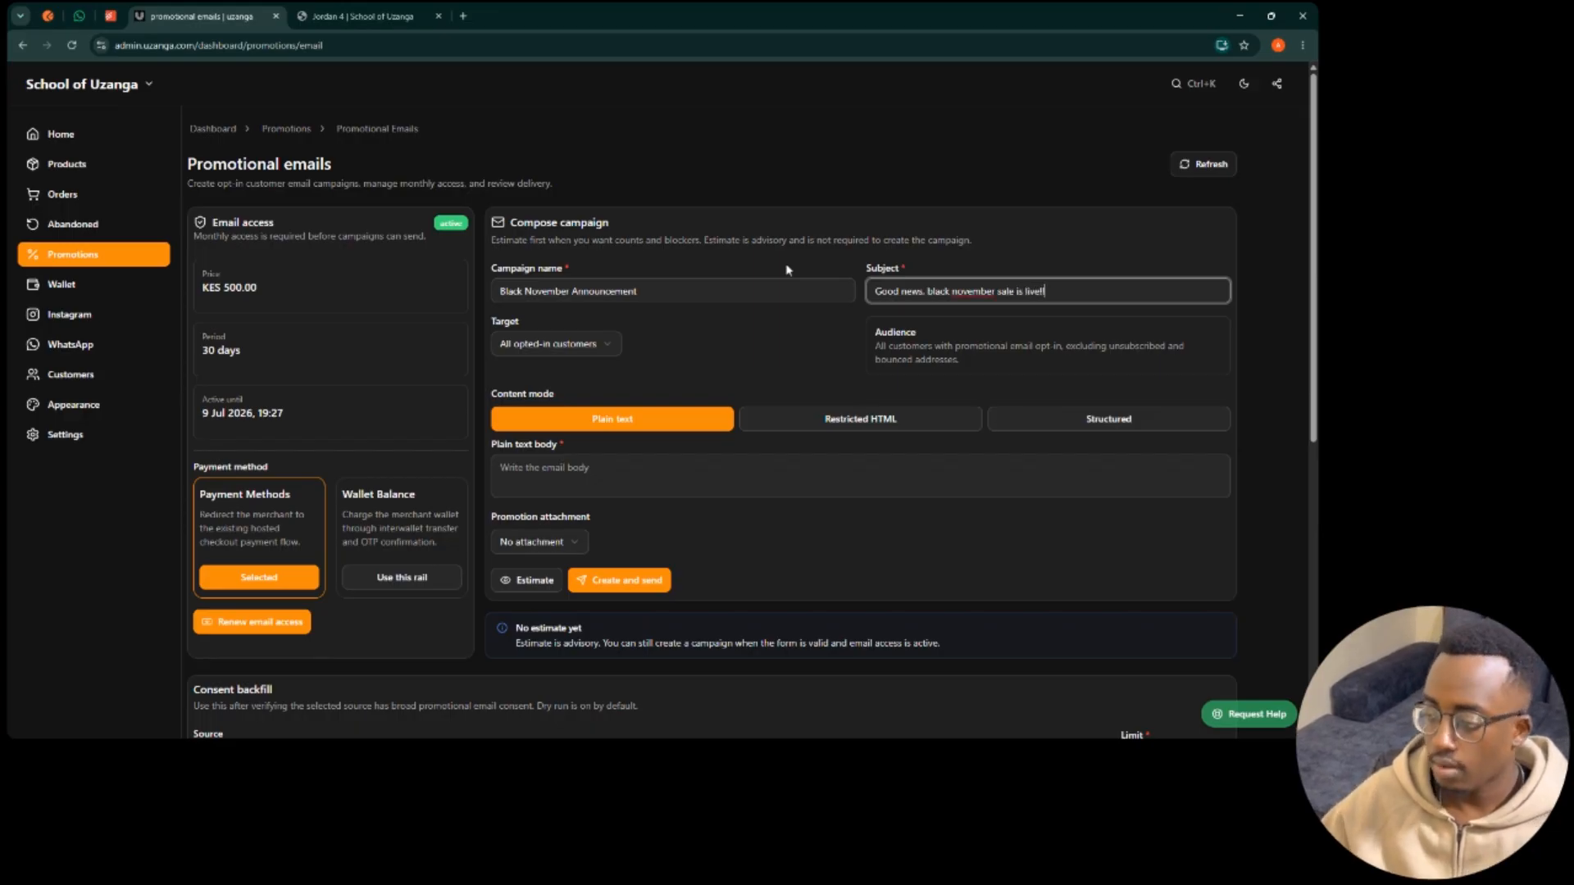
Step: Examine the plain text body field and the Restricted HTML mode's HTML body and fallback fields
left_click(578, 469)
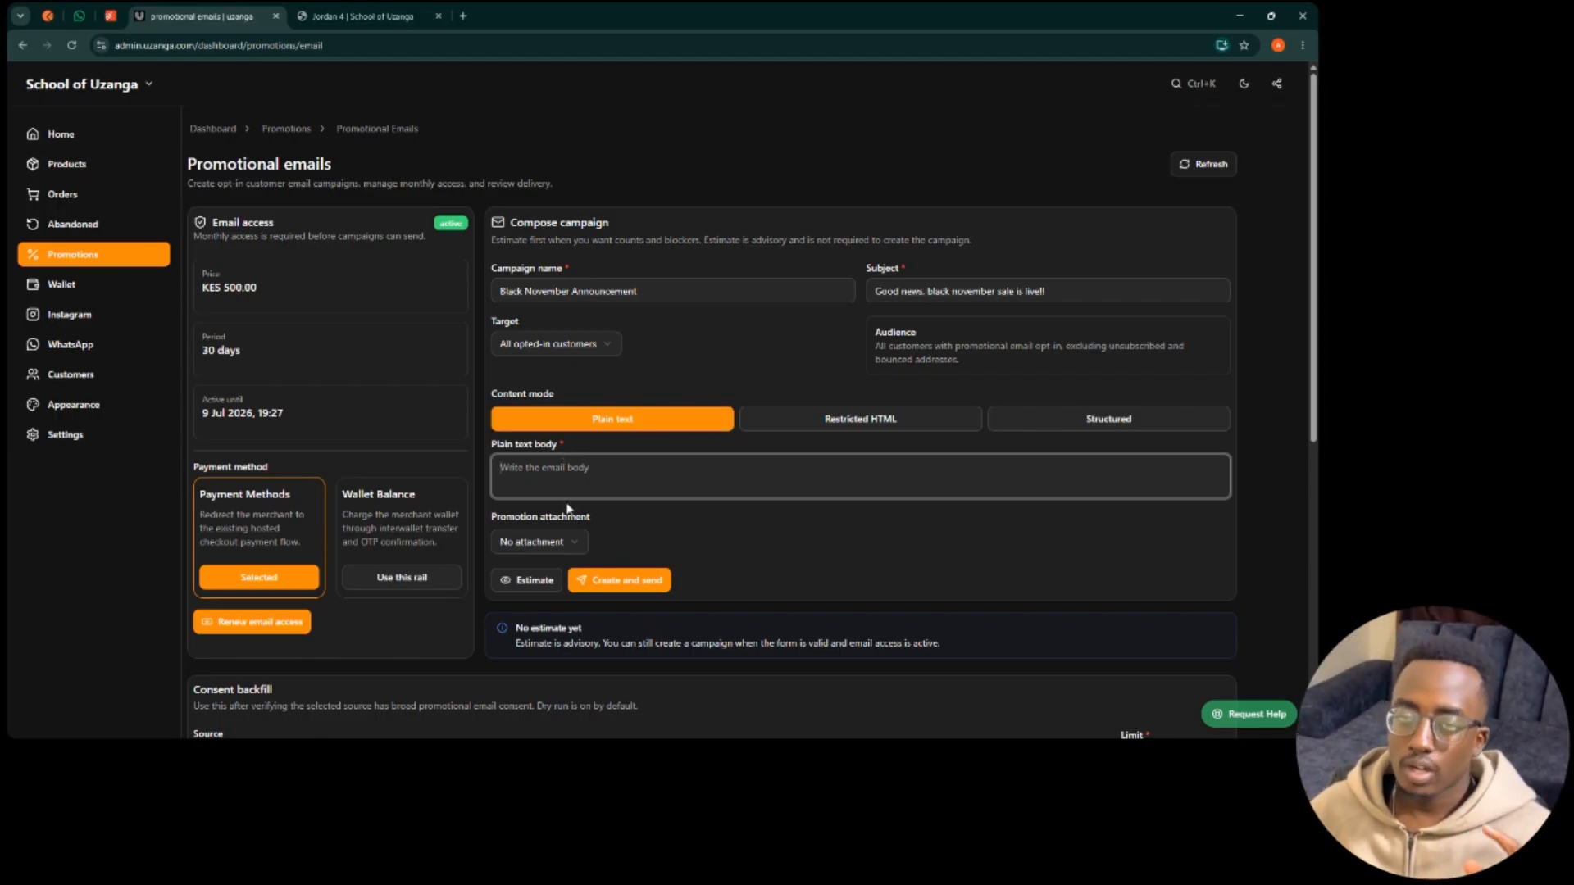
left_click(819, 425)
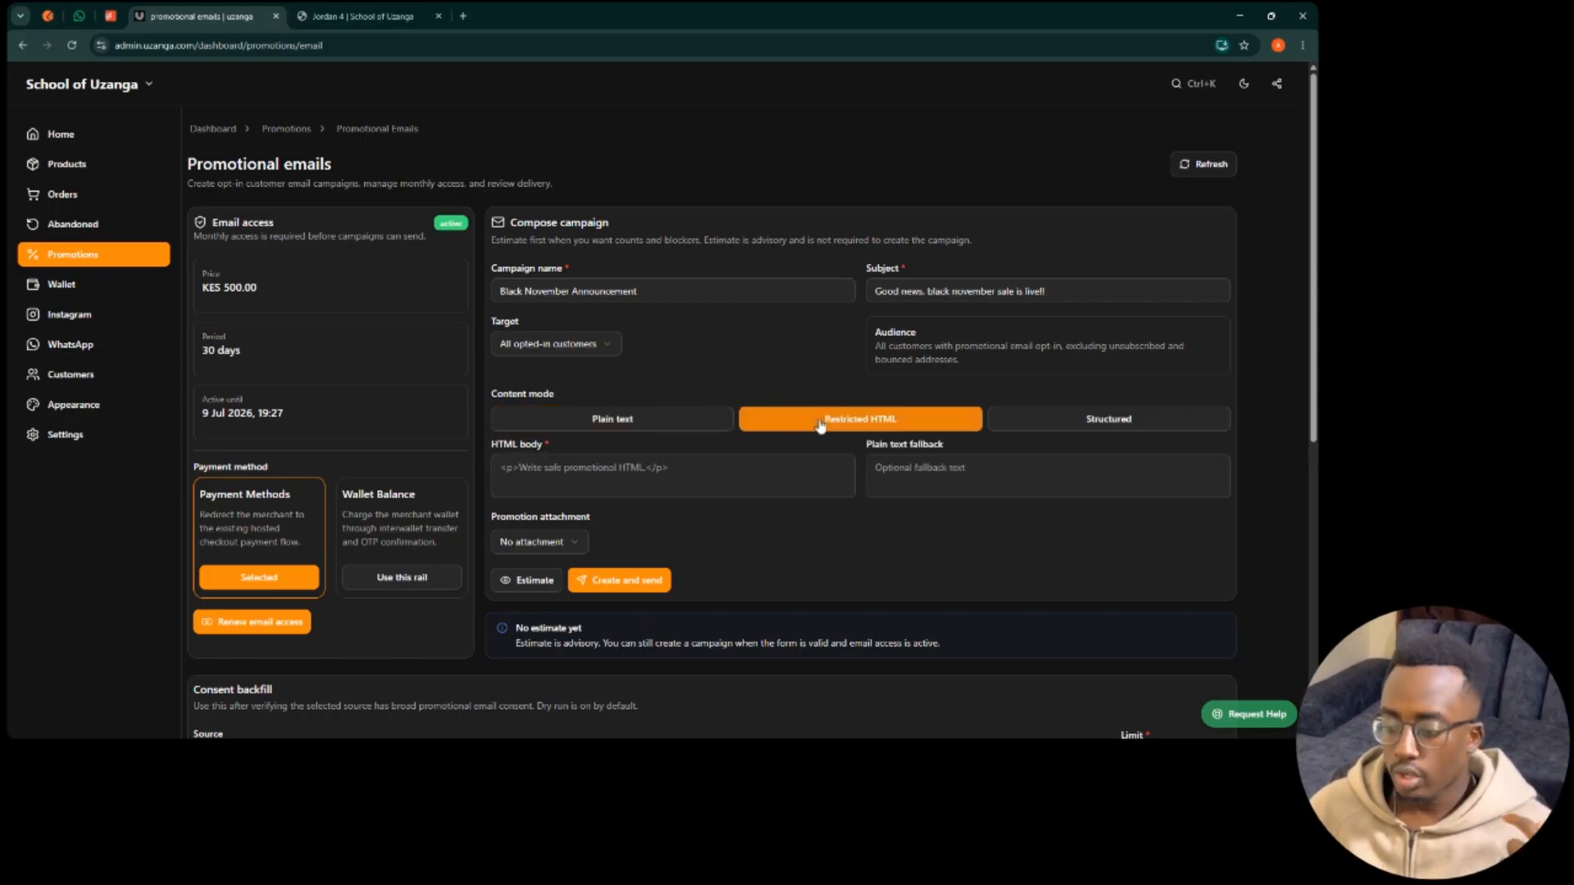
left_click(517, 468)
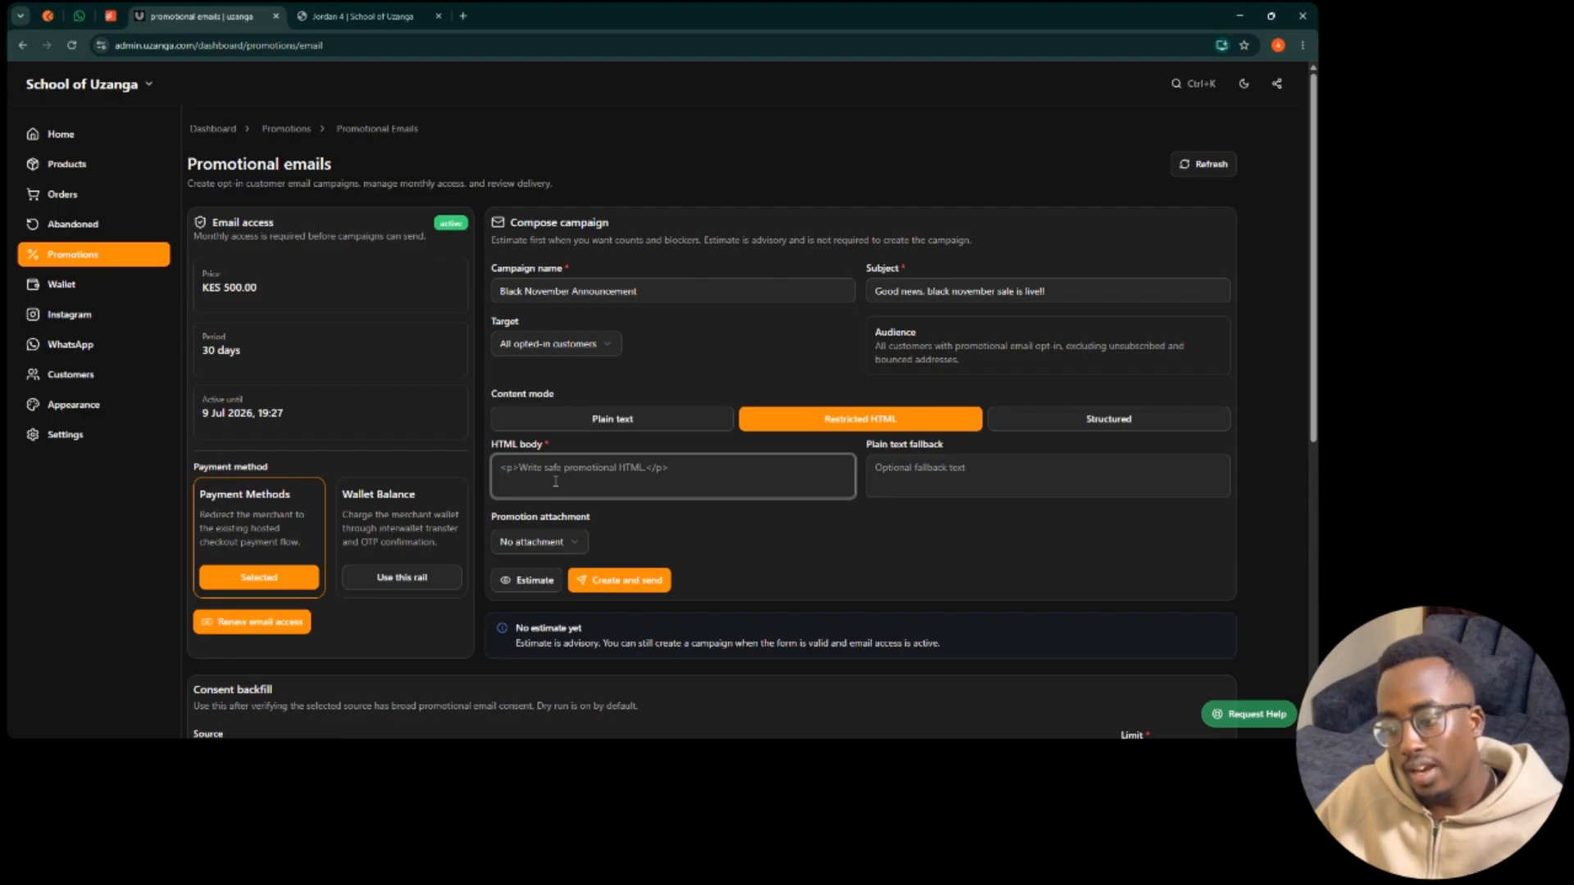
left_click(979, 472)
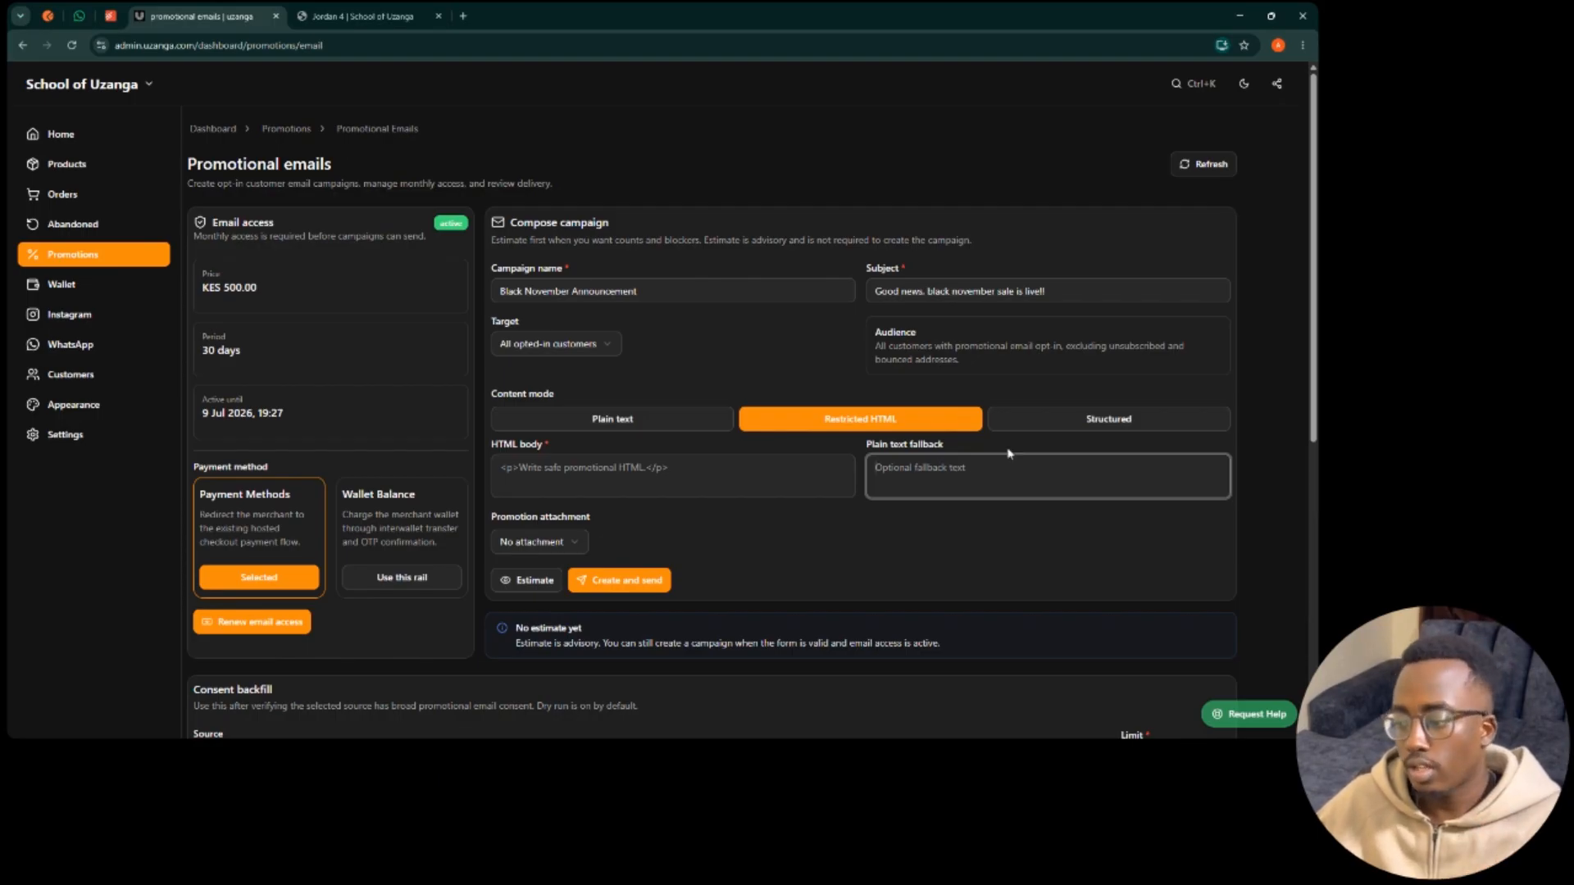
Step: Set the content mode to Structured and enter the heading "Black November is Live"
left_click(1096, 426)
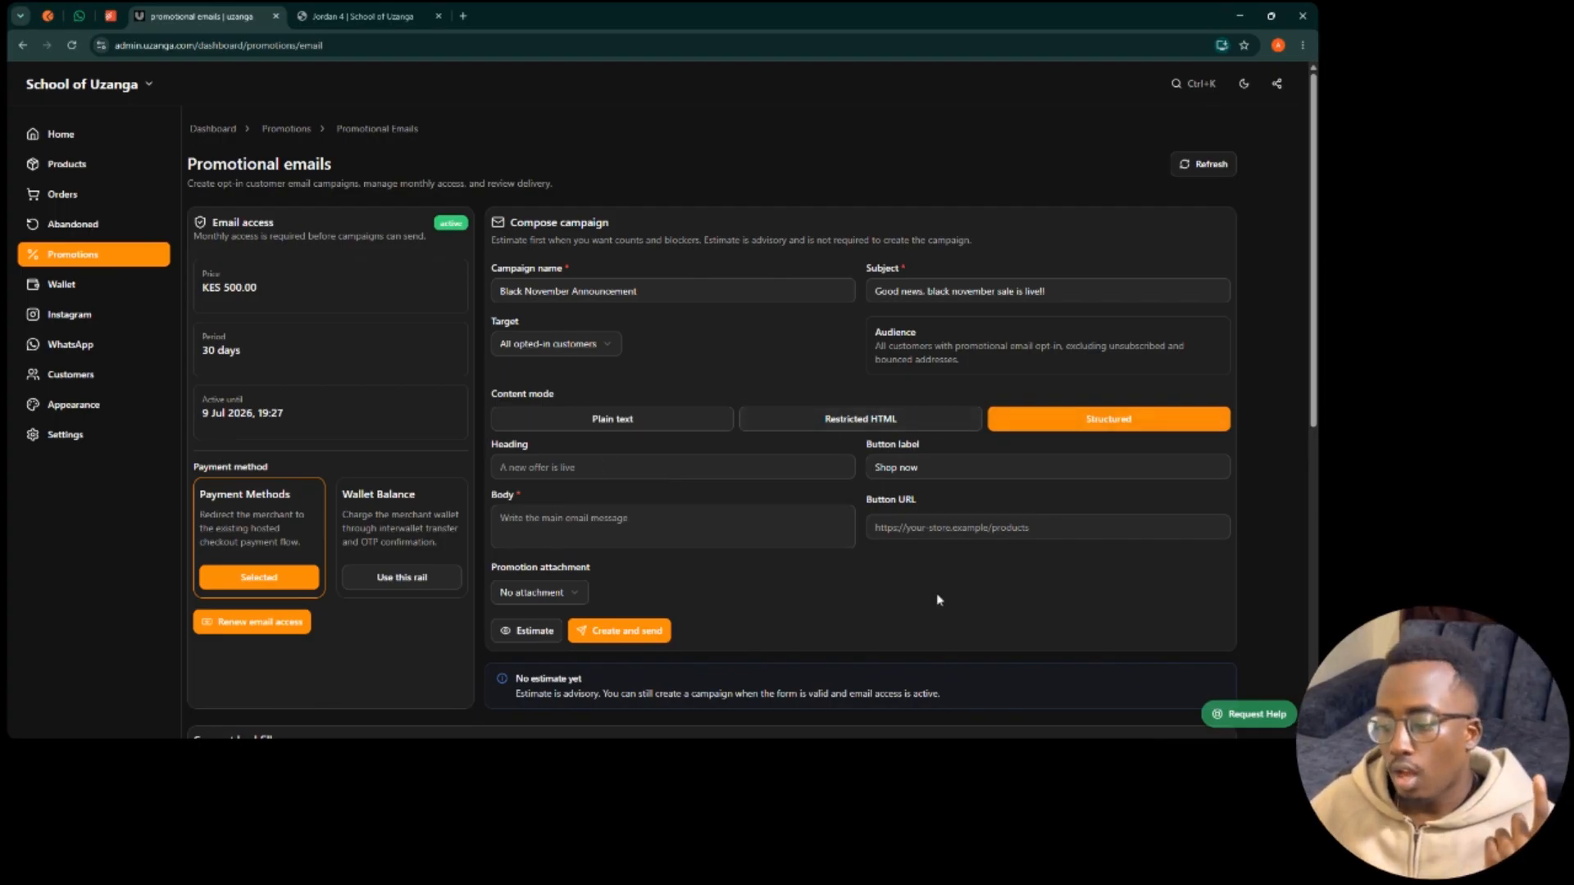
left_click(777, 473)
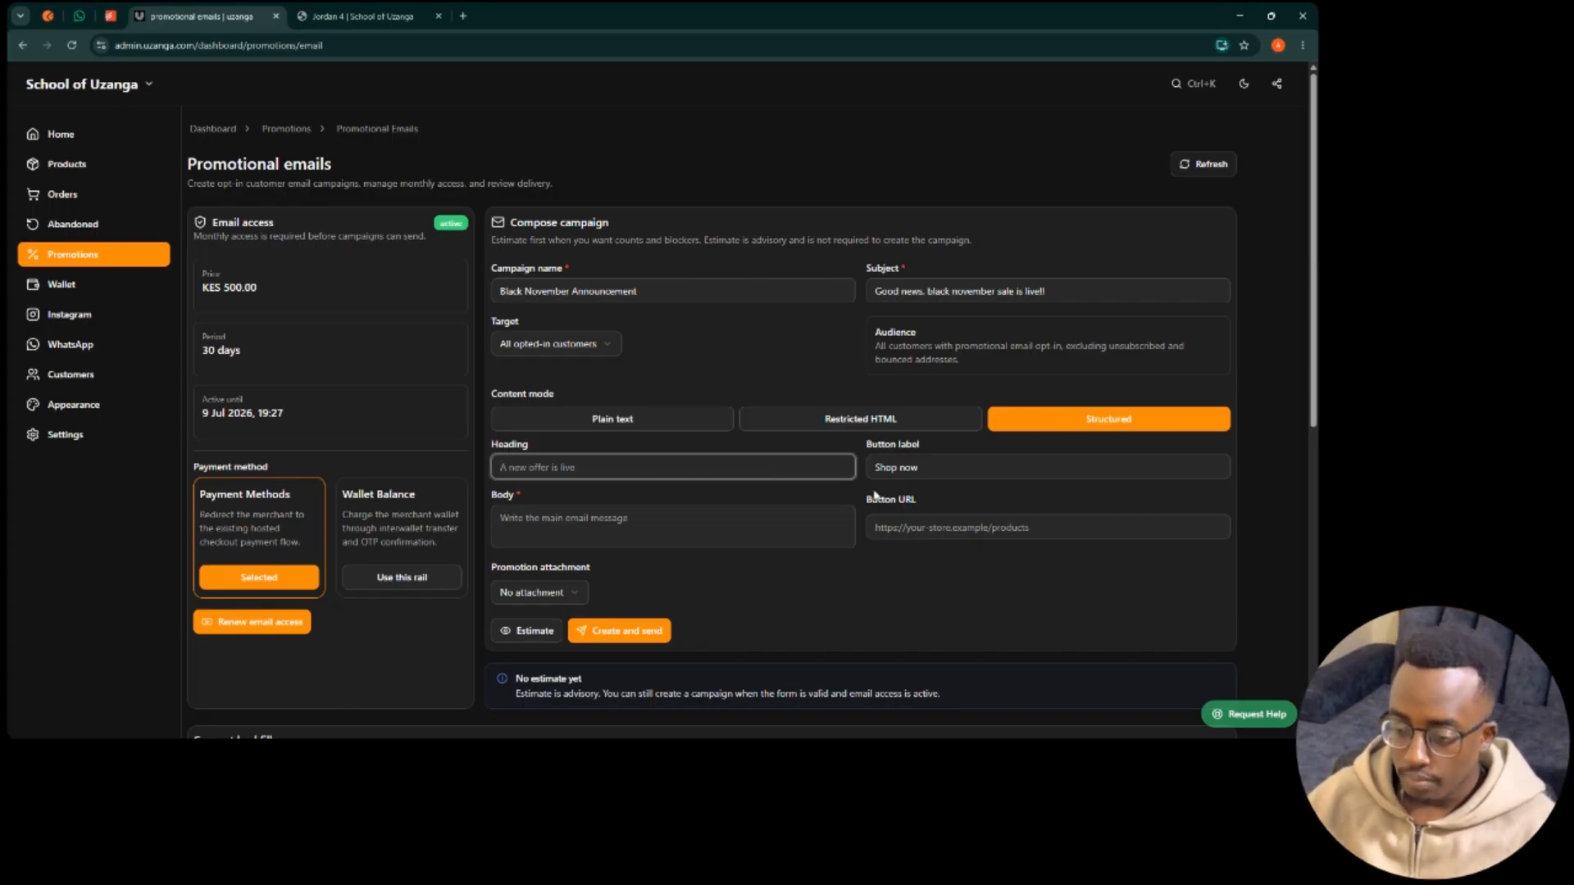
type("the")
key("BackSpace")
key("BackSpace")
key("BackSpace")
type("Bl")
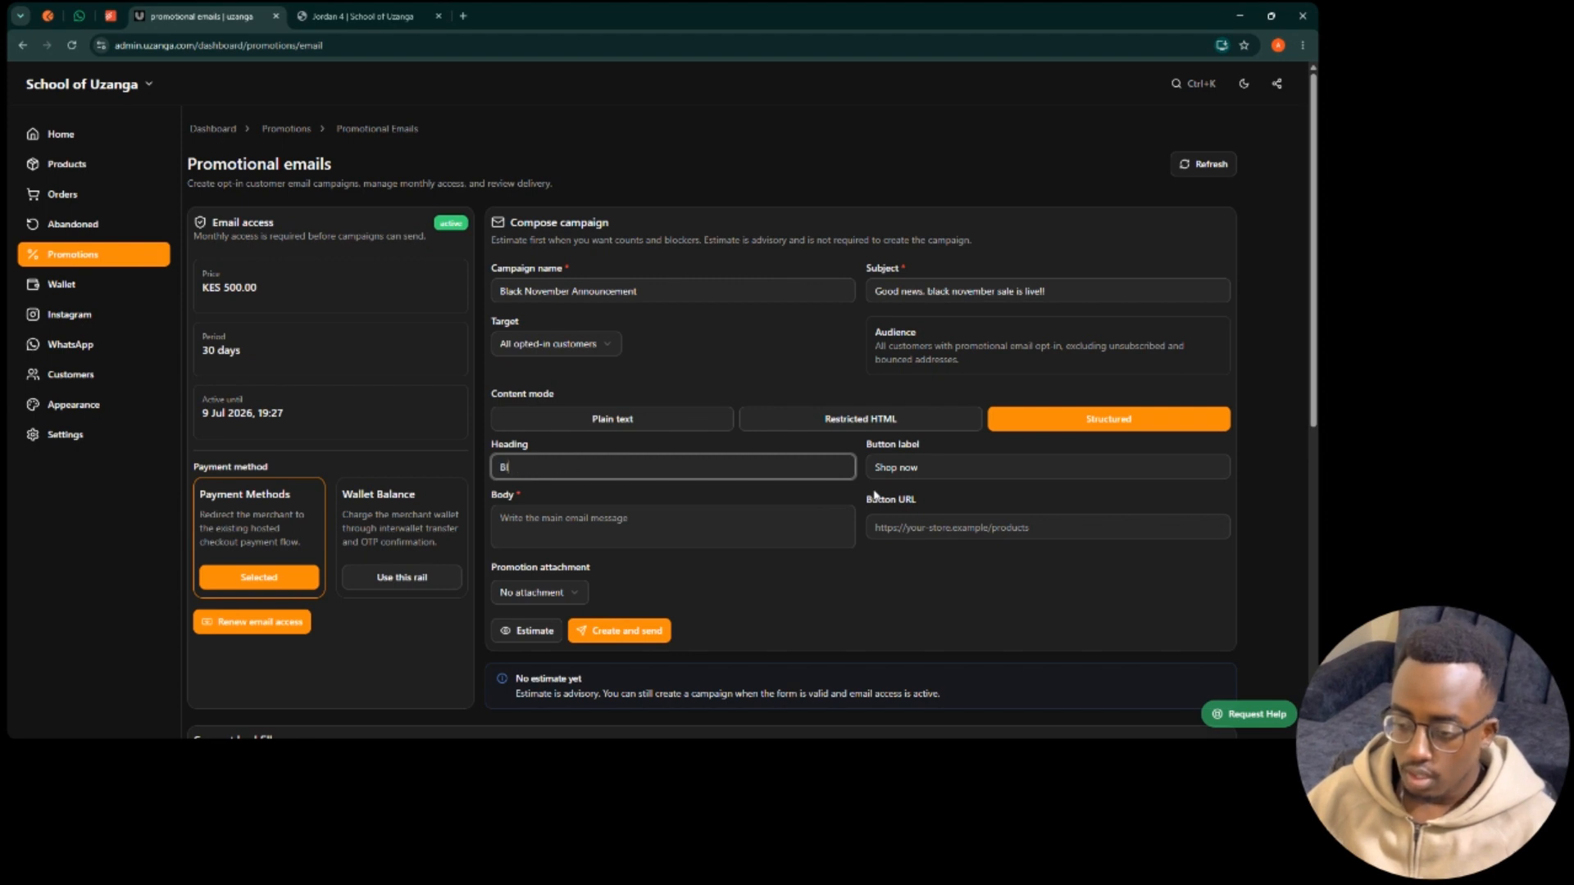
type("ack N")
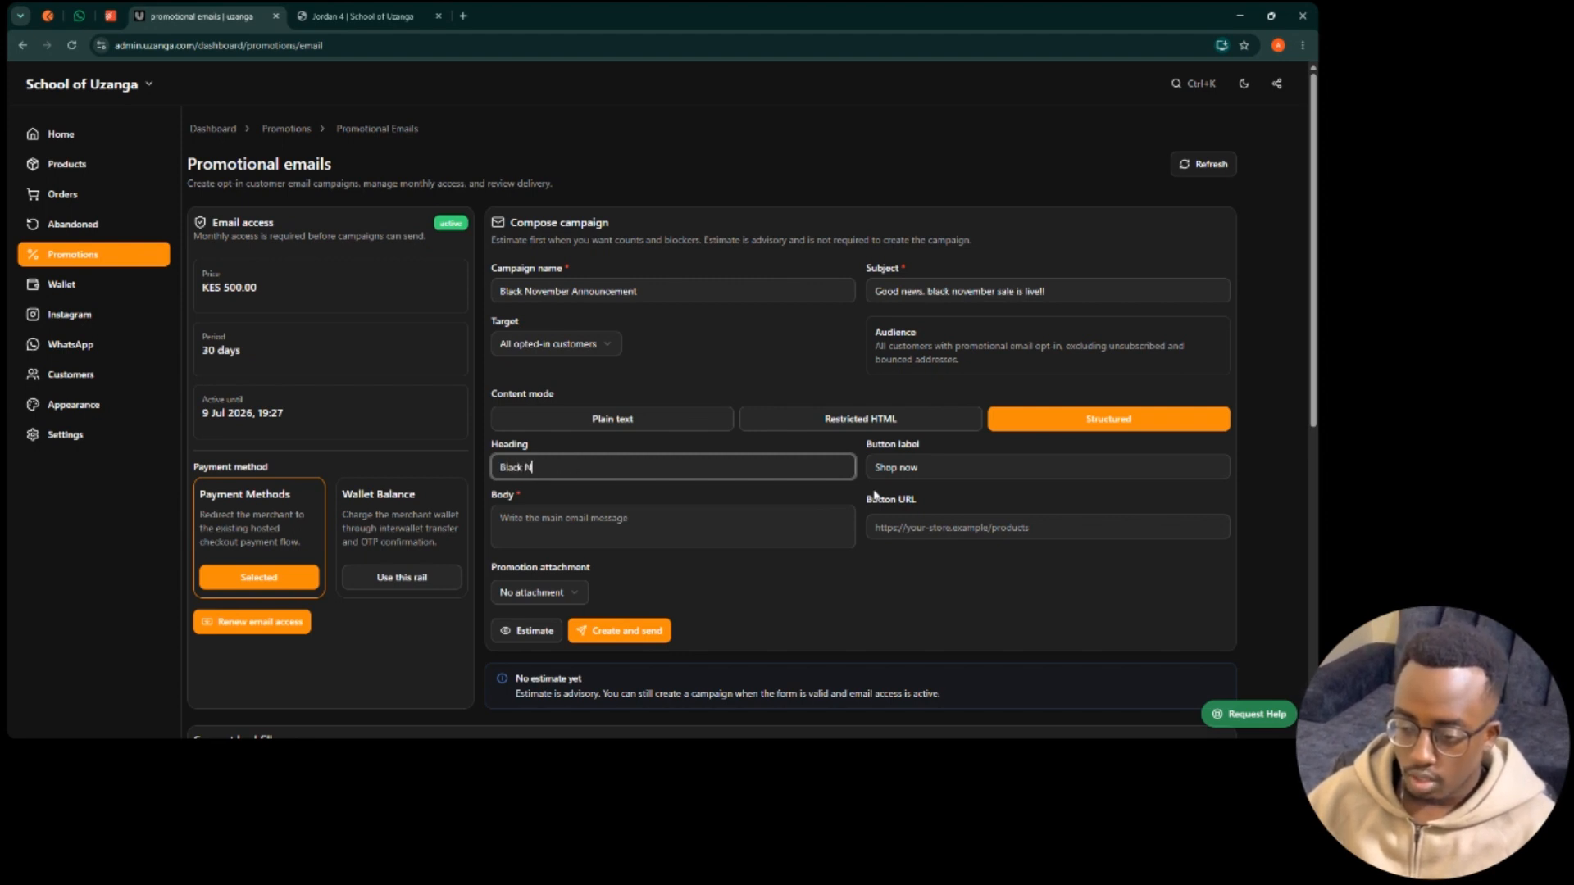
type("ovember is Live")
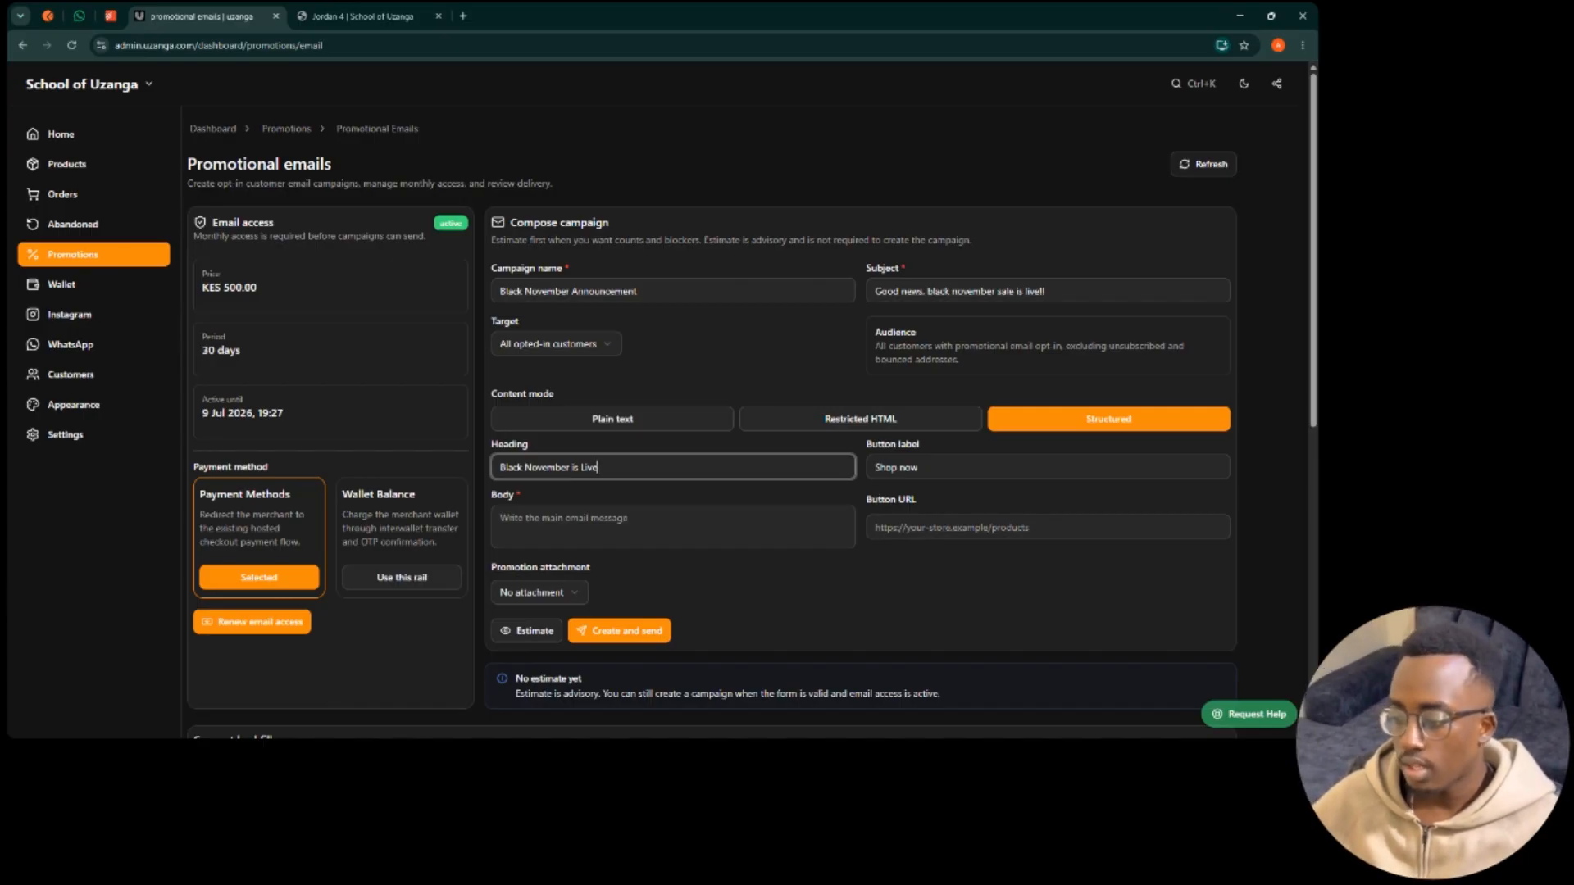
left_click(1094, 469)
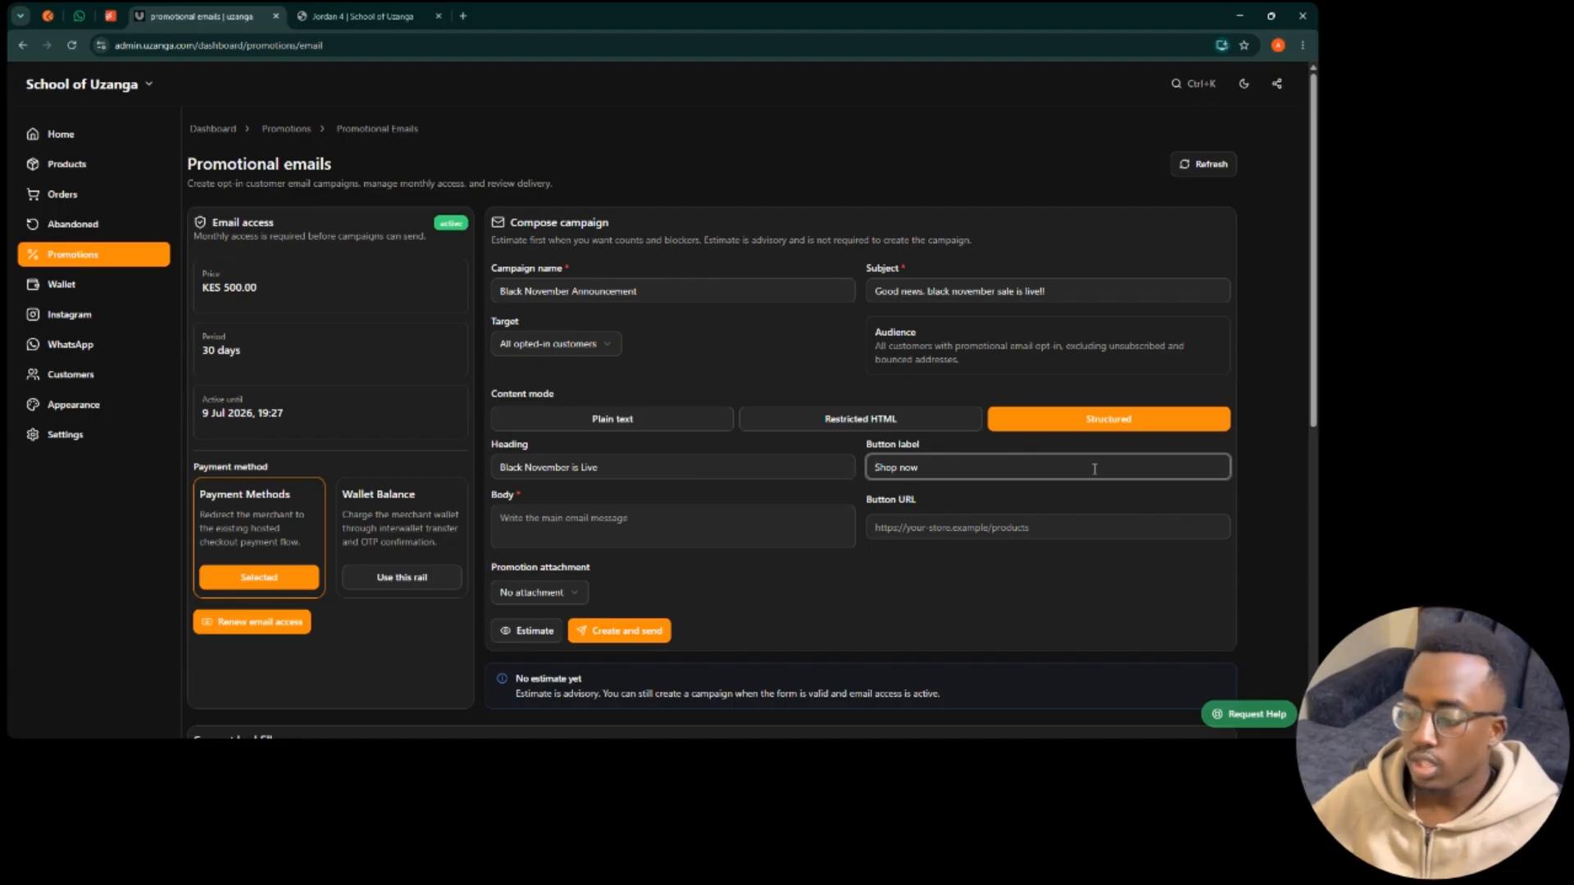
left_click(941, 529)
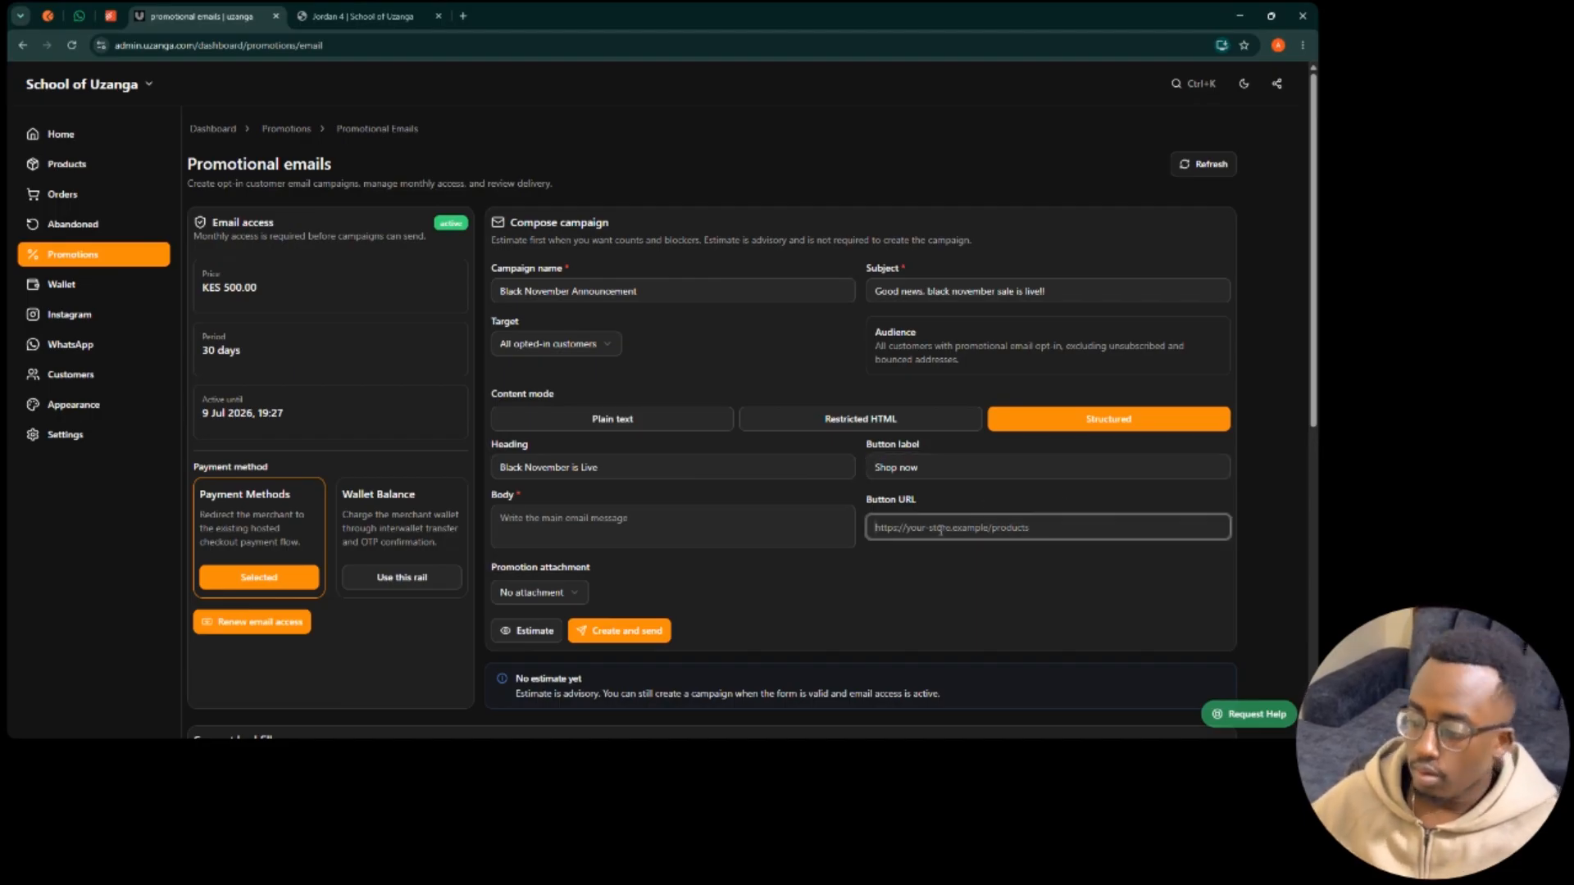
left_click(377, 16)
left_click(379, 48)
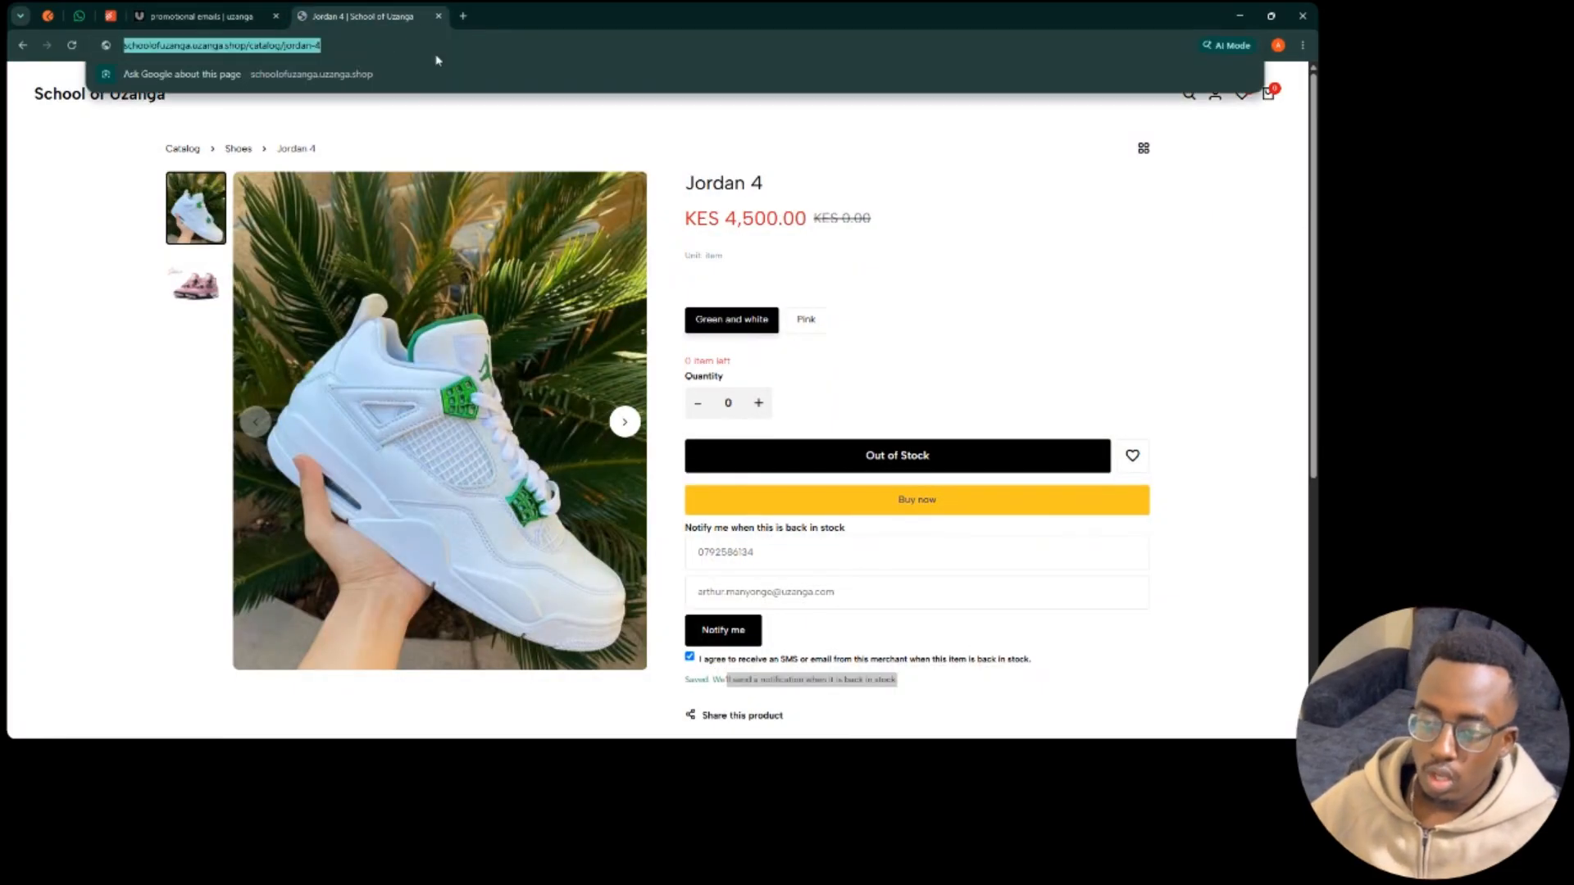
key("ctrl+shift+Right")
key("ctrl+shift+Right")
key("ctrl+shift+Right")
key("ctrl+shift+Right")
key("ctrl+shift+Right")
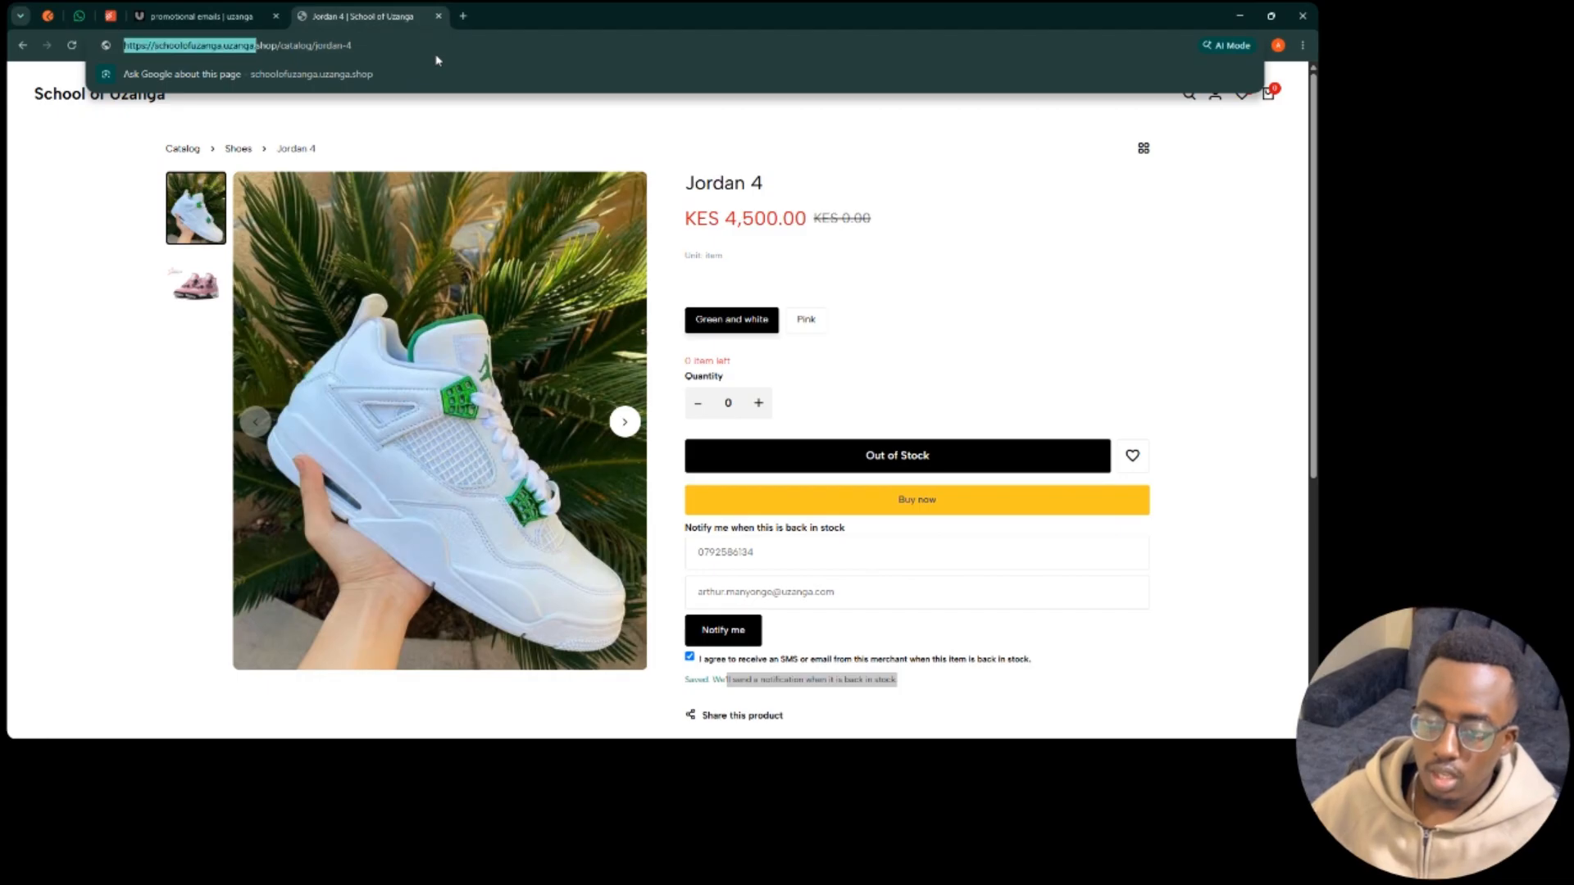
key("shift+Left")
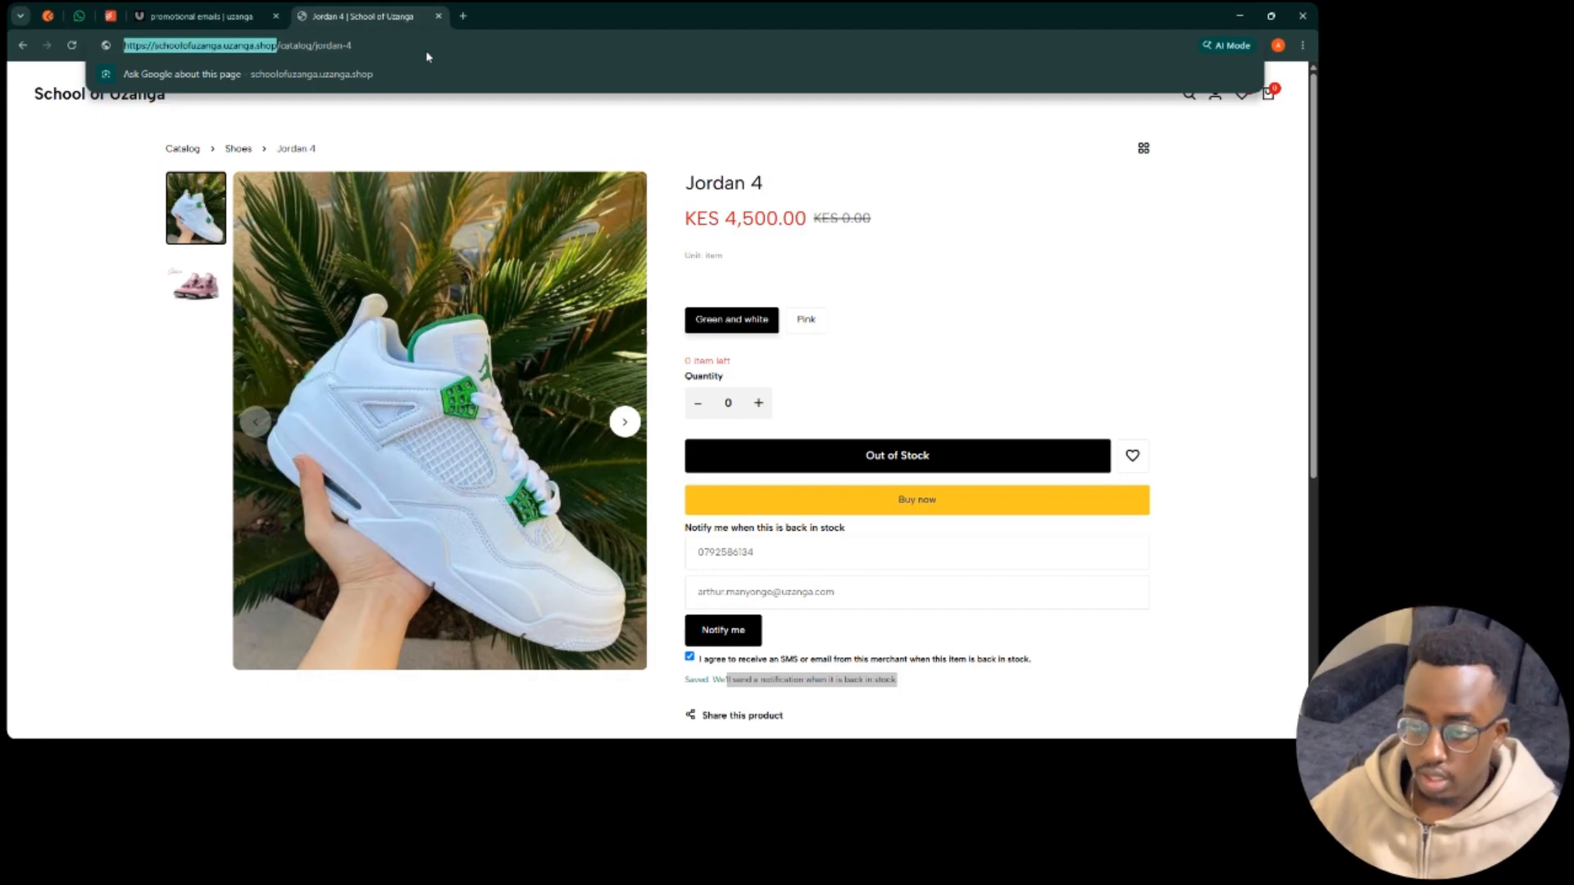
key("ctrl+c")
key("ctrl+w")
key("ctrl+v")
type("/")
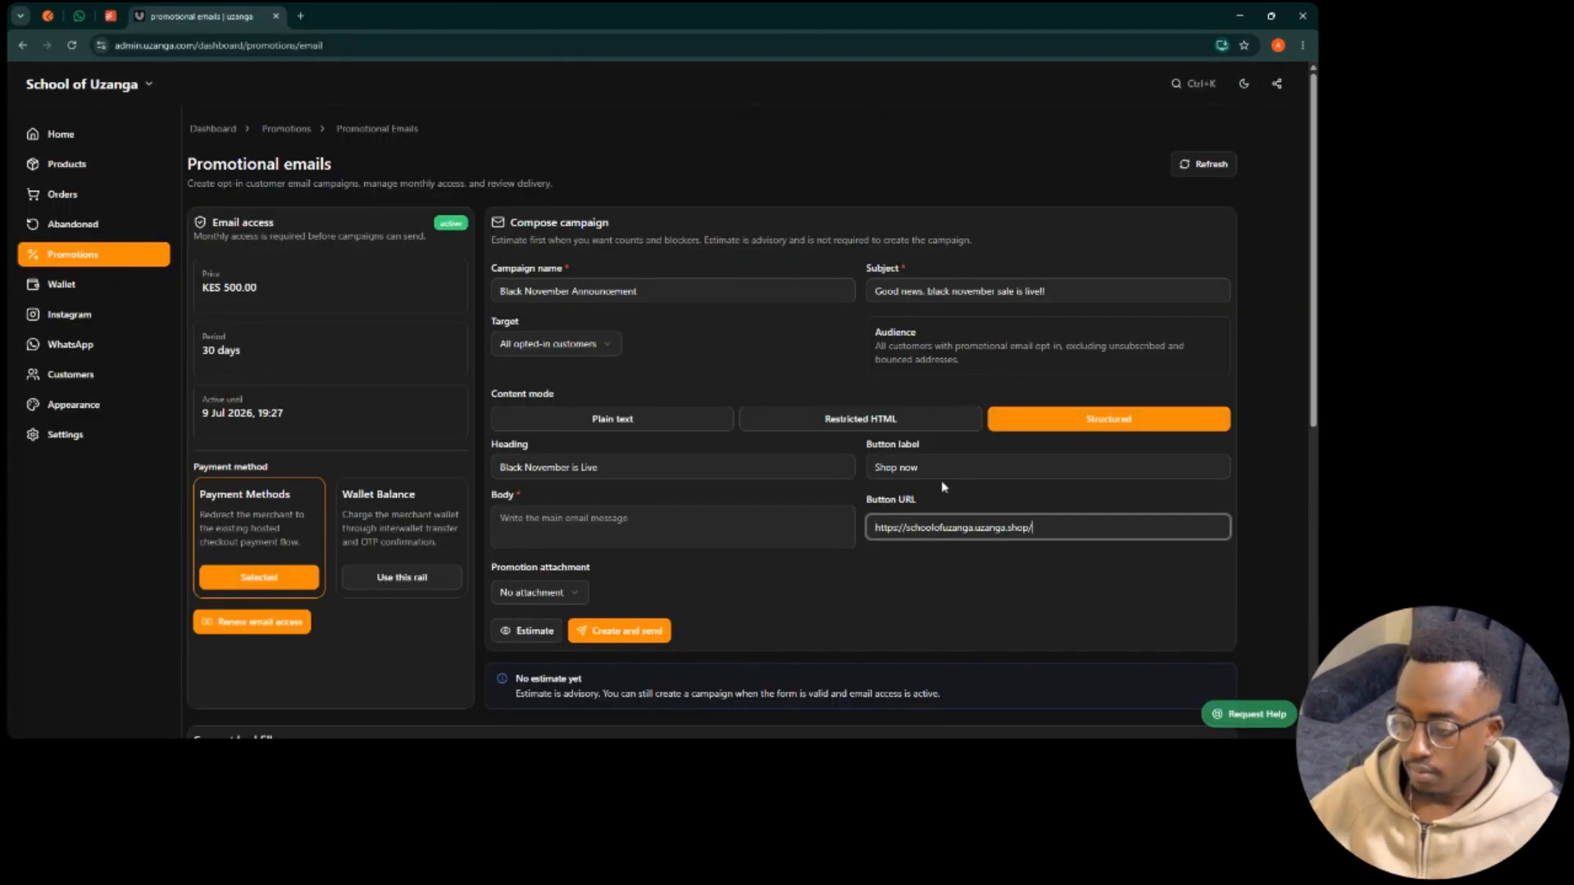
Step: Enter the email body "Hey you! We know you've been waiting for this. School of Uzanga's black november sale is finally live! Tap in twin!!"
left_click(665, 536)
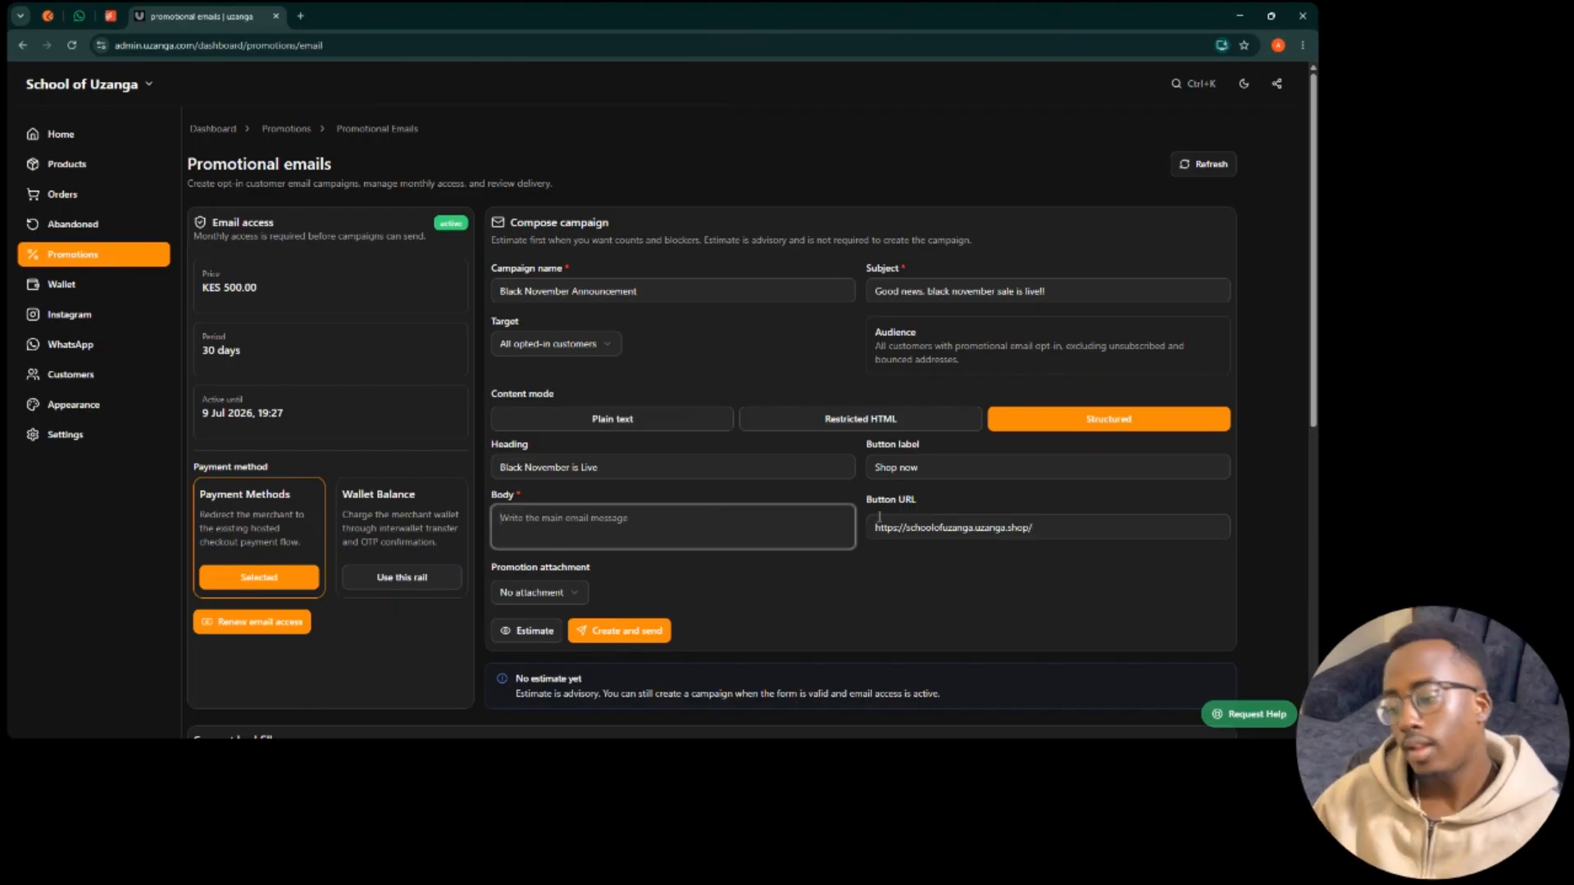
type("Hey")
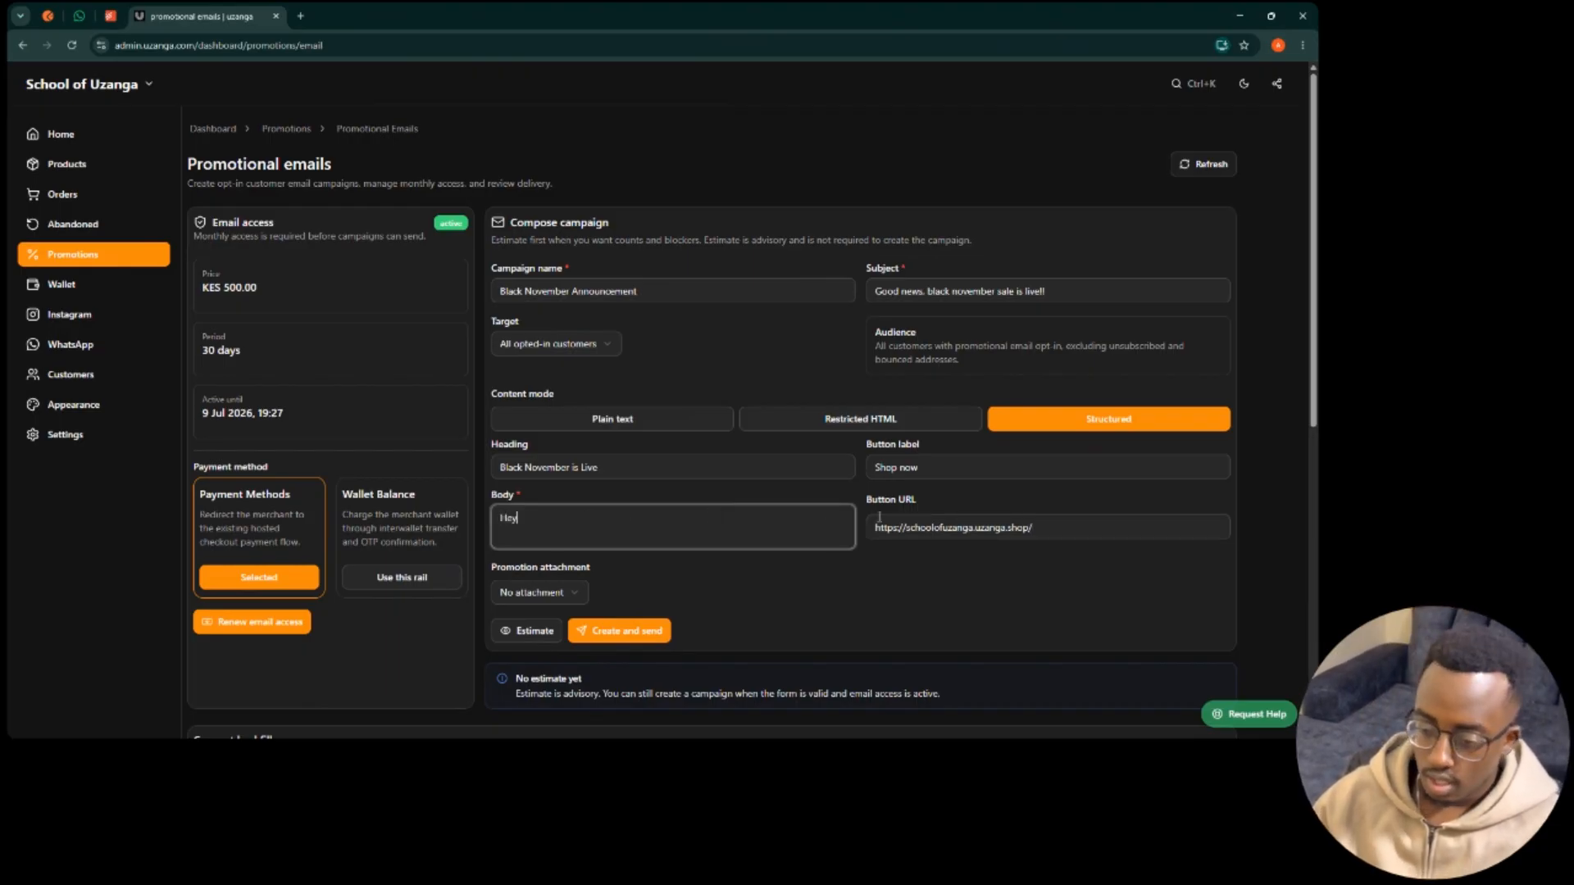
type(" you@{")
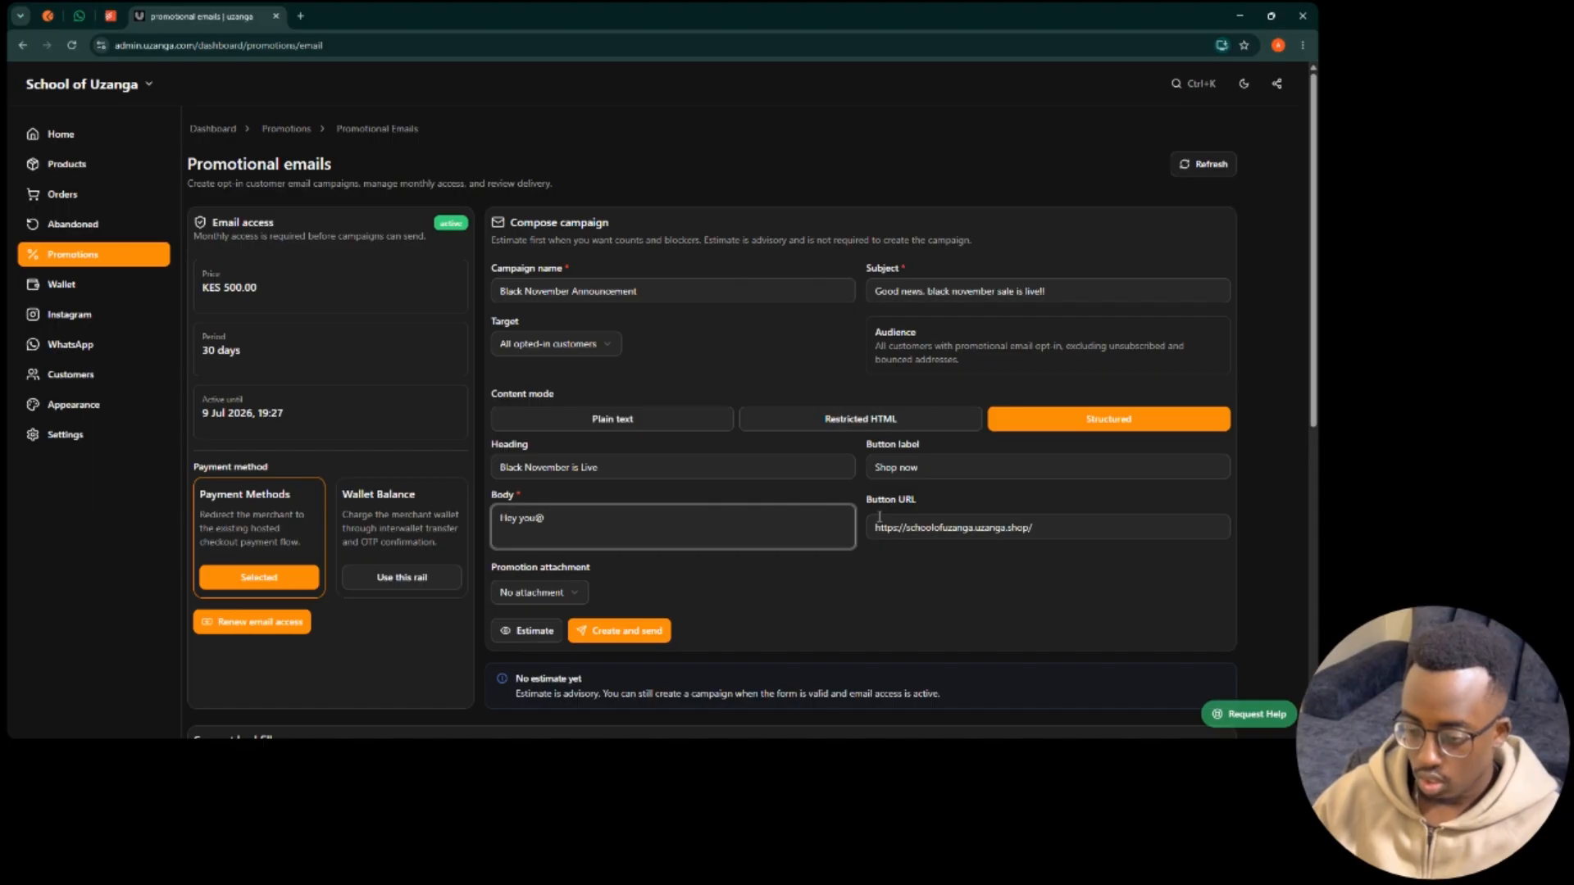
key("BackSpace")
type("! We kno")
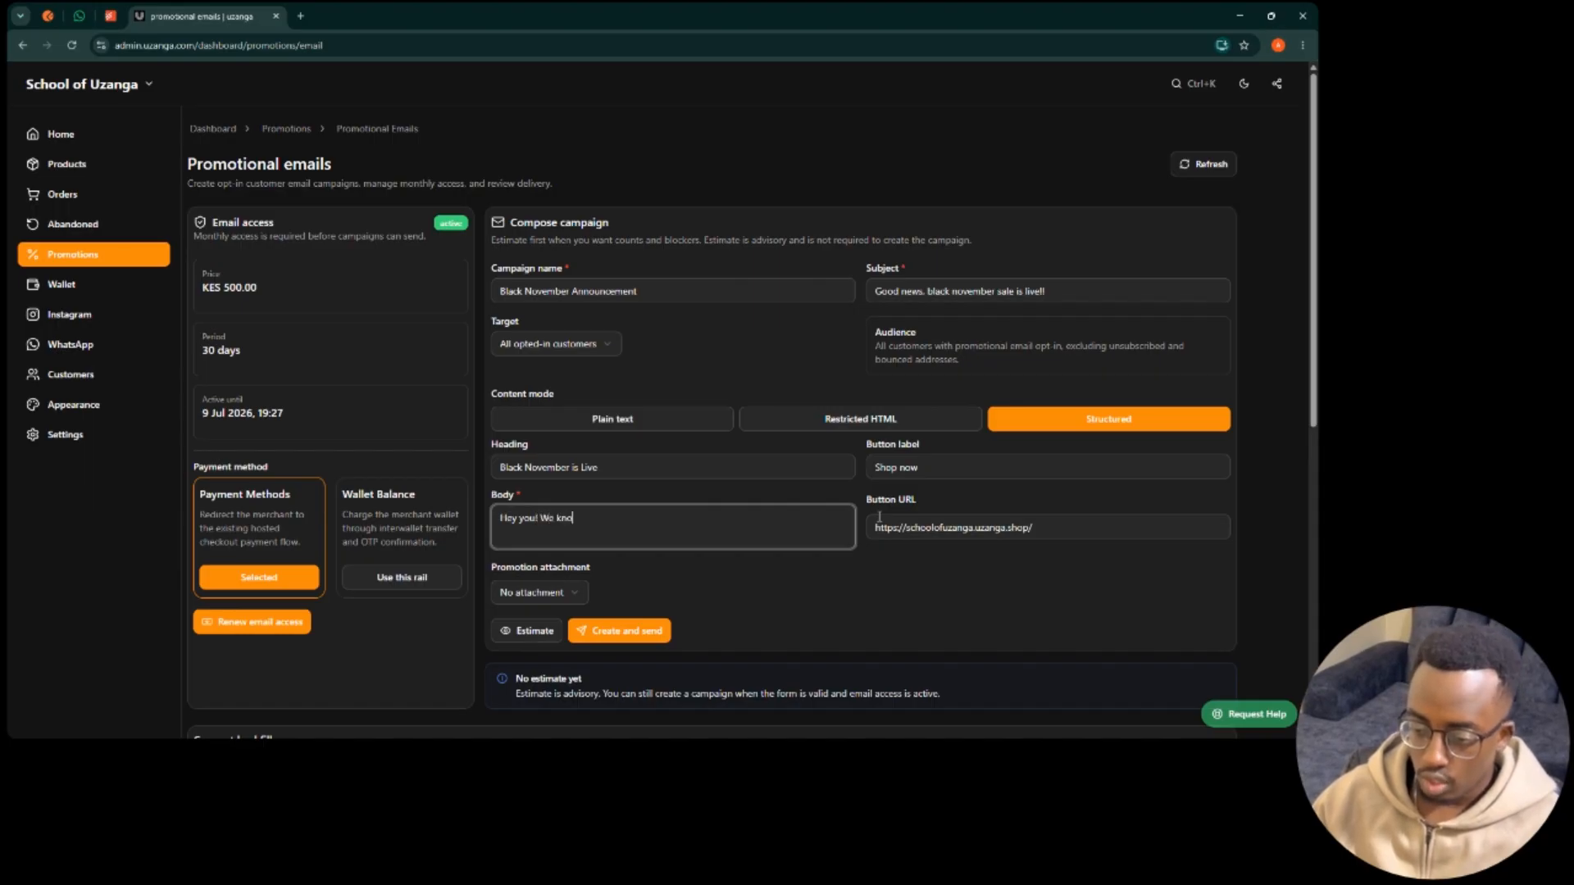
type("w you've bee")
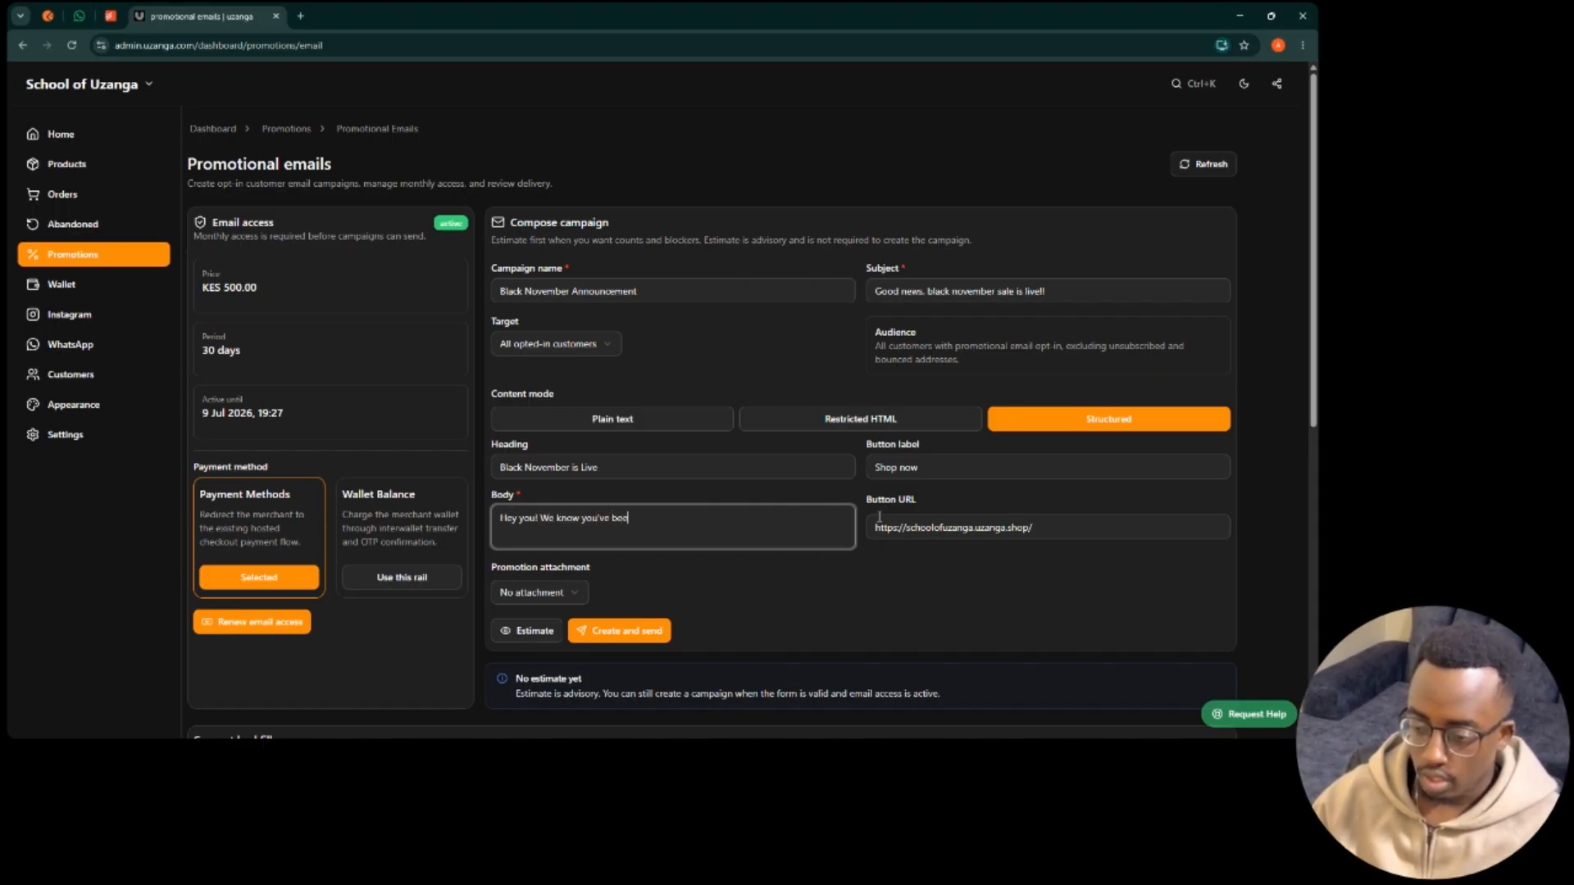
type("n waiting for this. ")
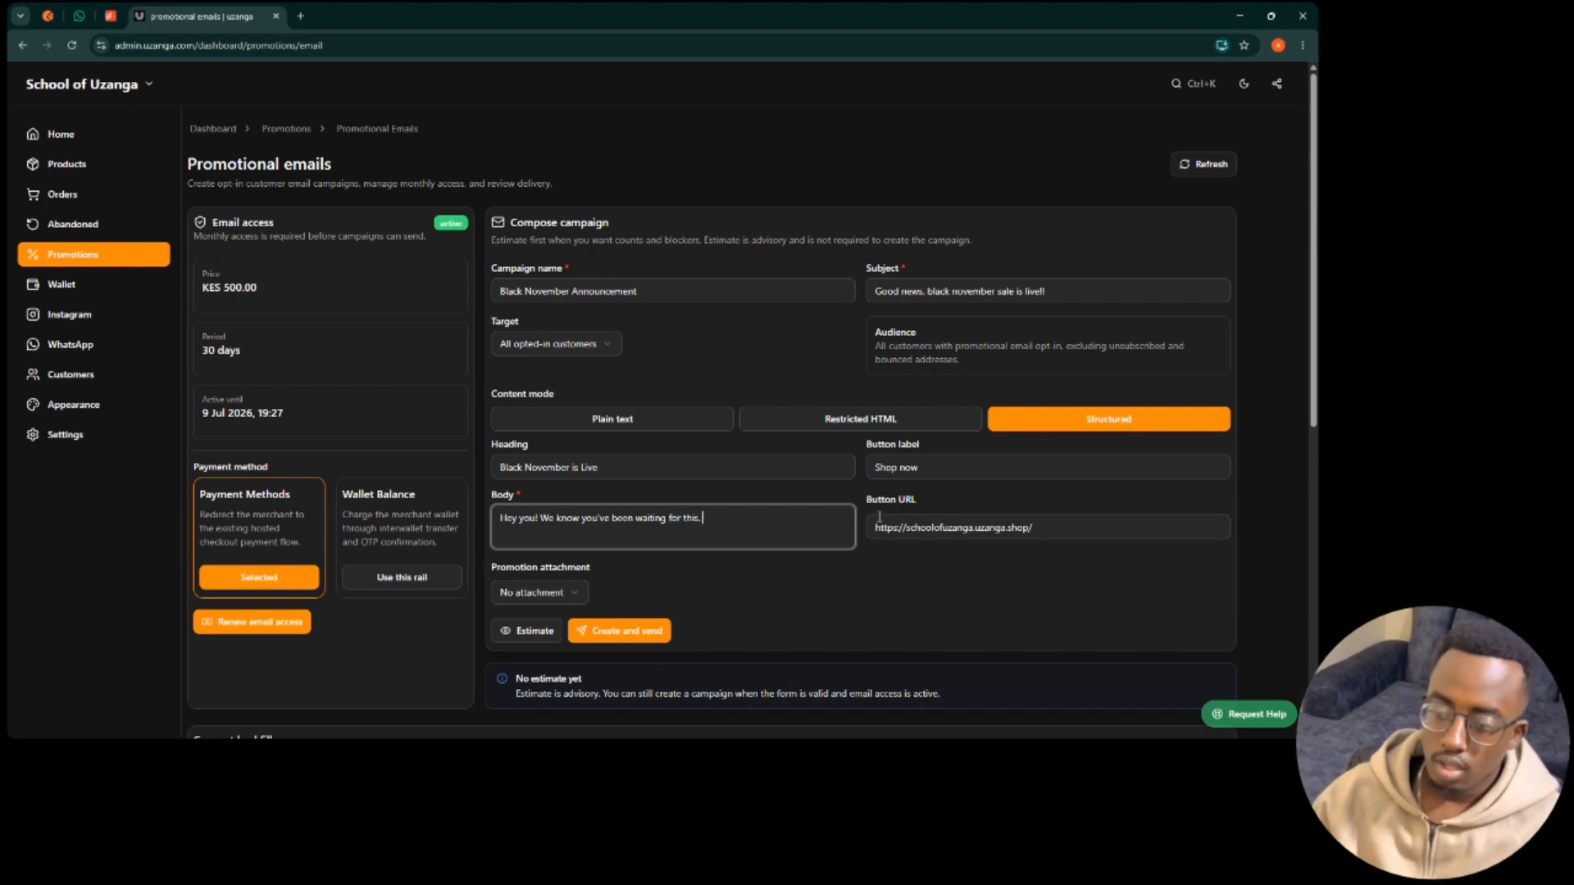
type("School of U")
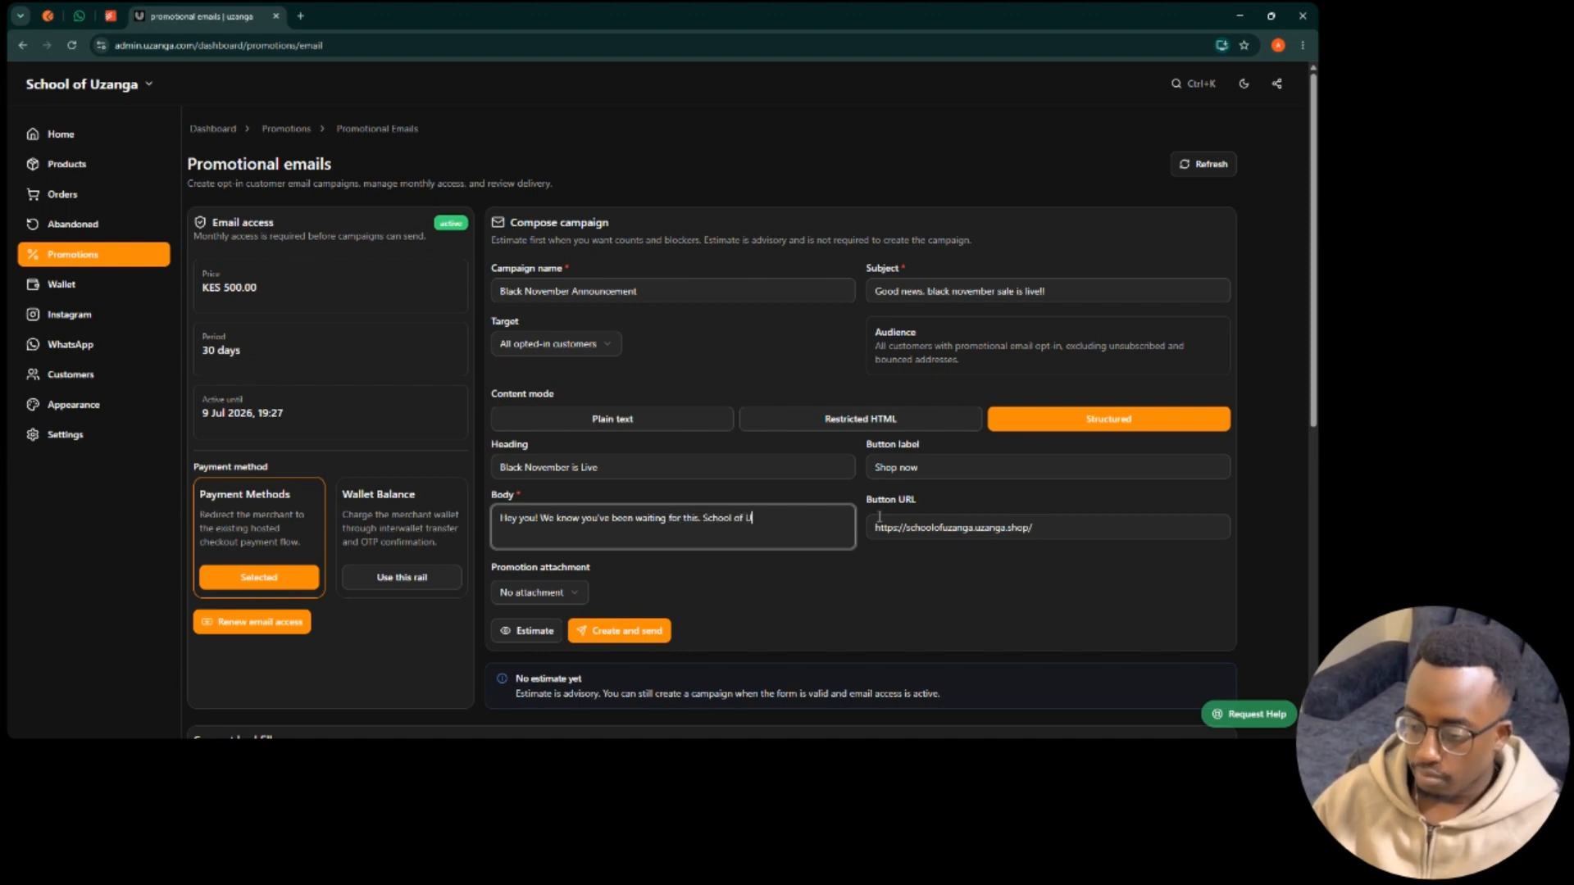
type("zanga's ")
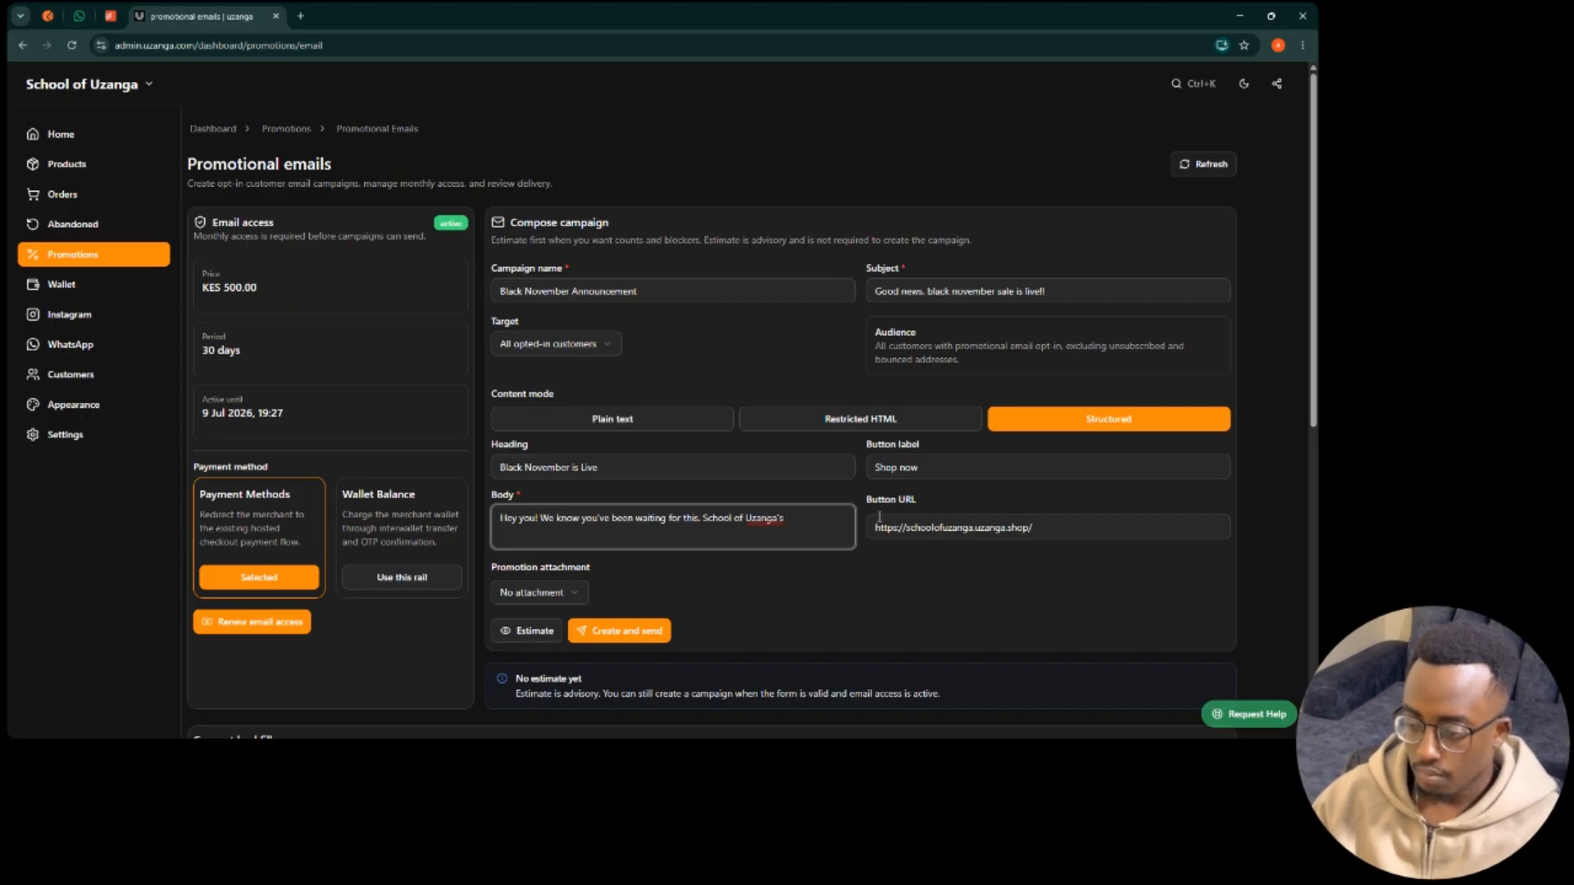
type("black november")
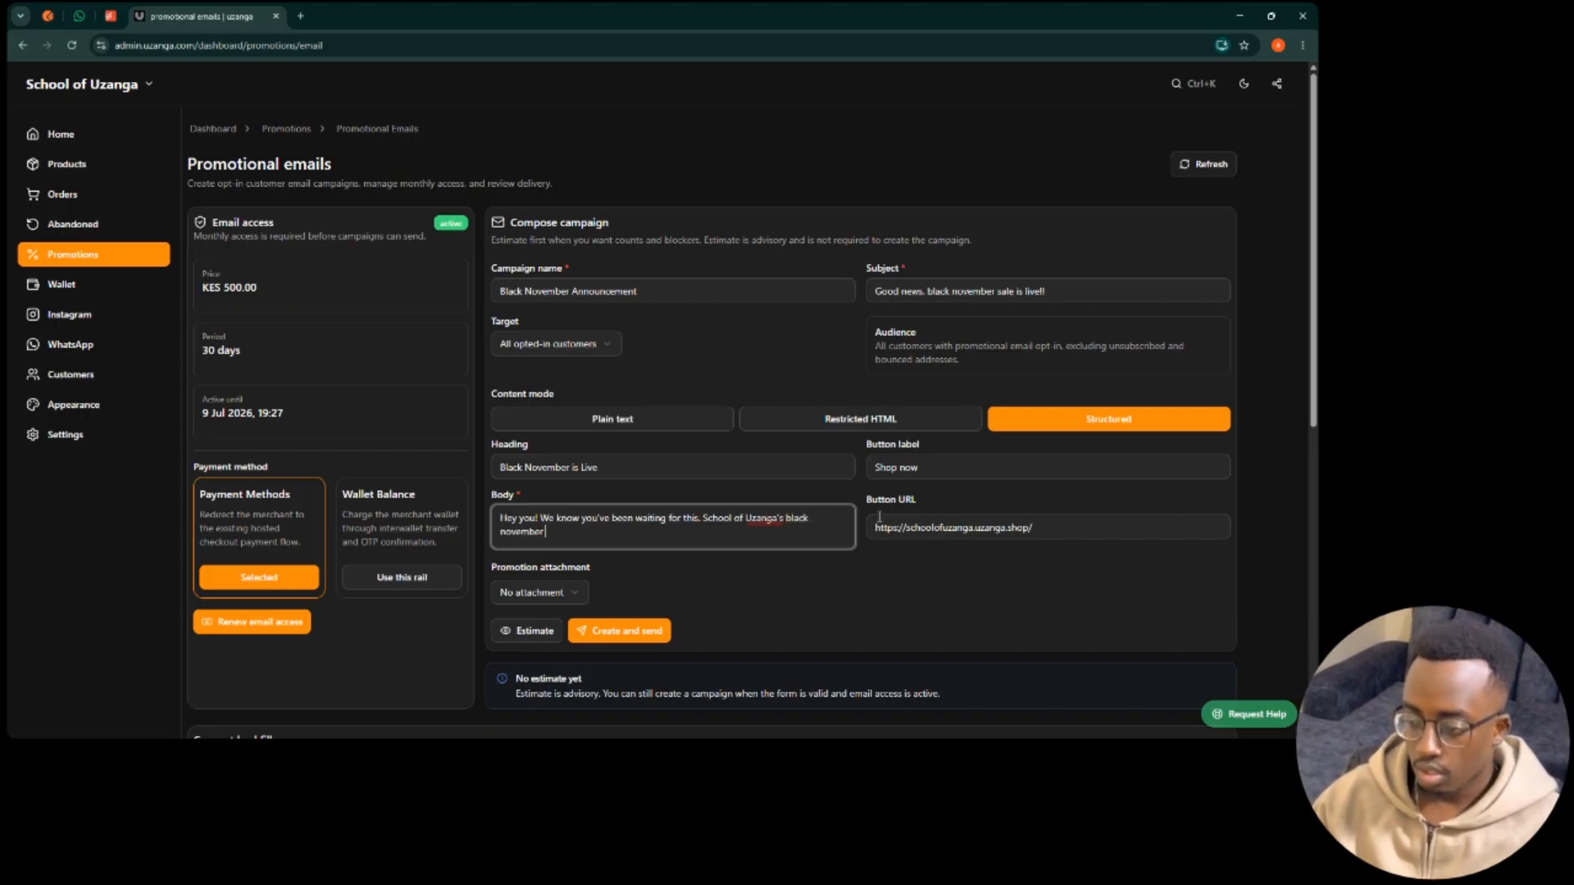
type(" sale is finally")
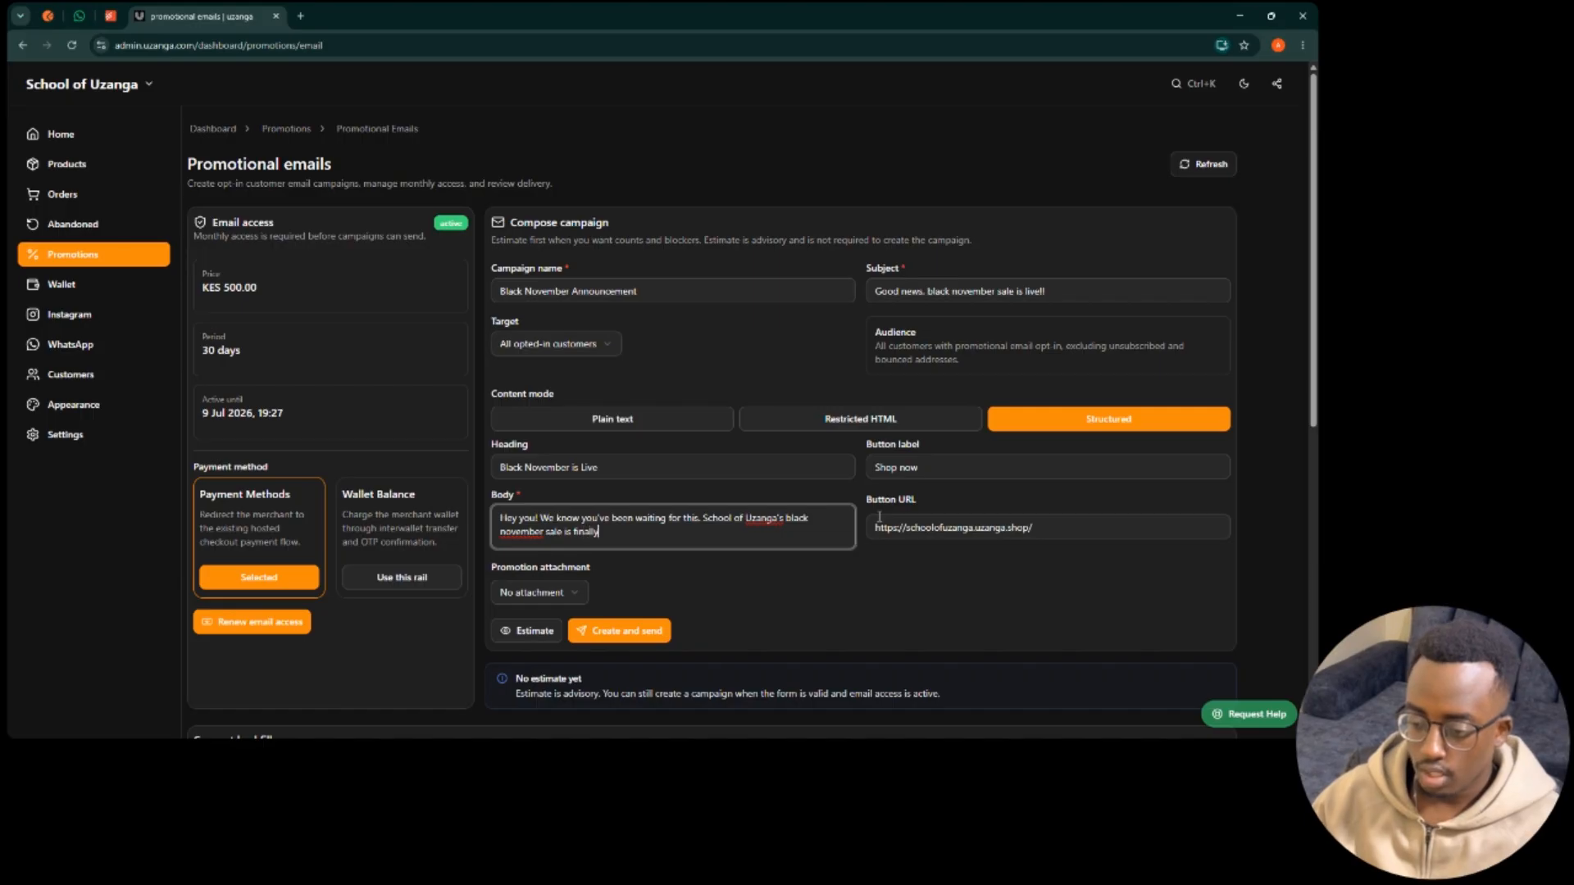
type(" live! tap in")
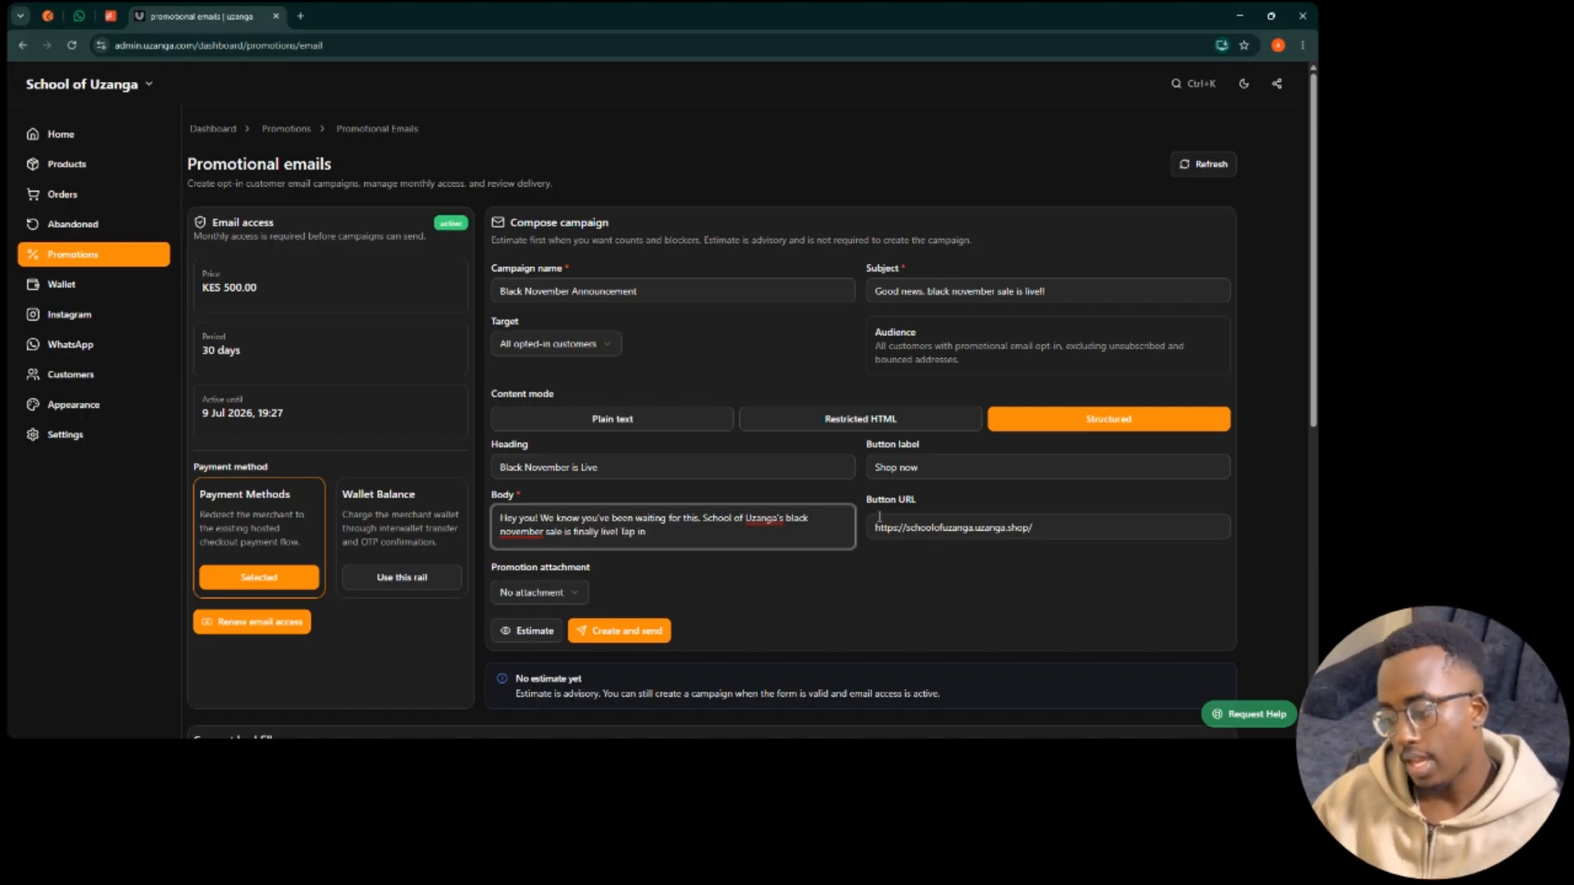
type(" twin!!")
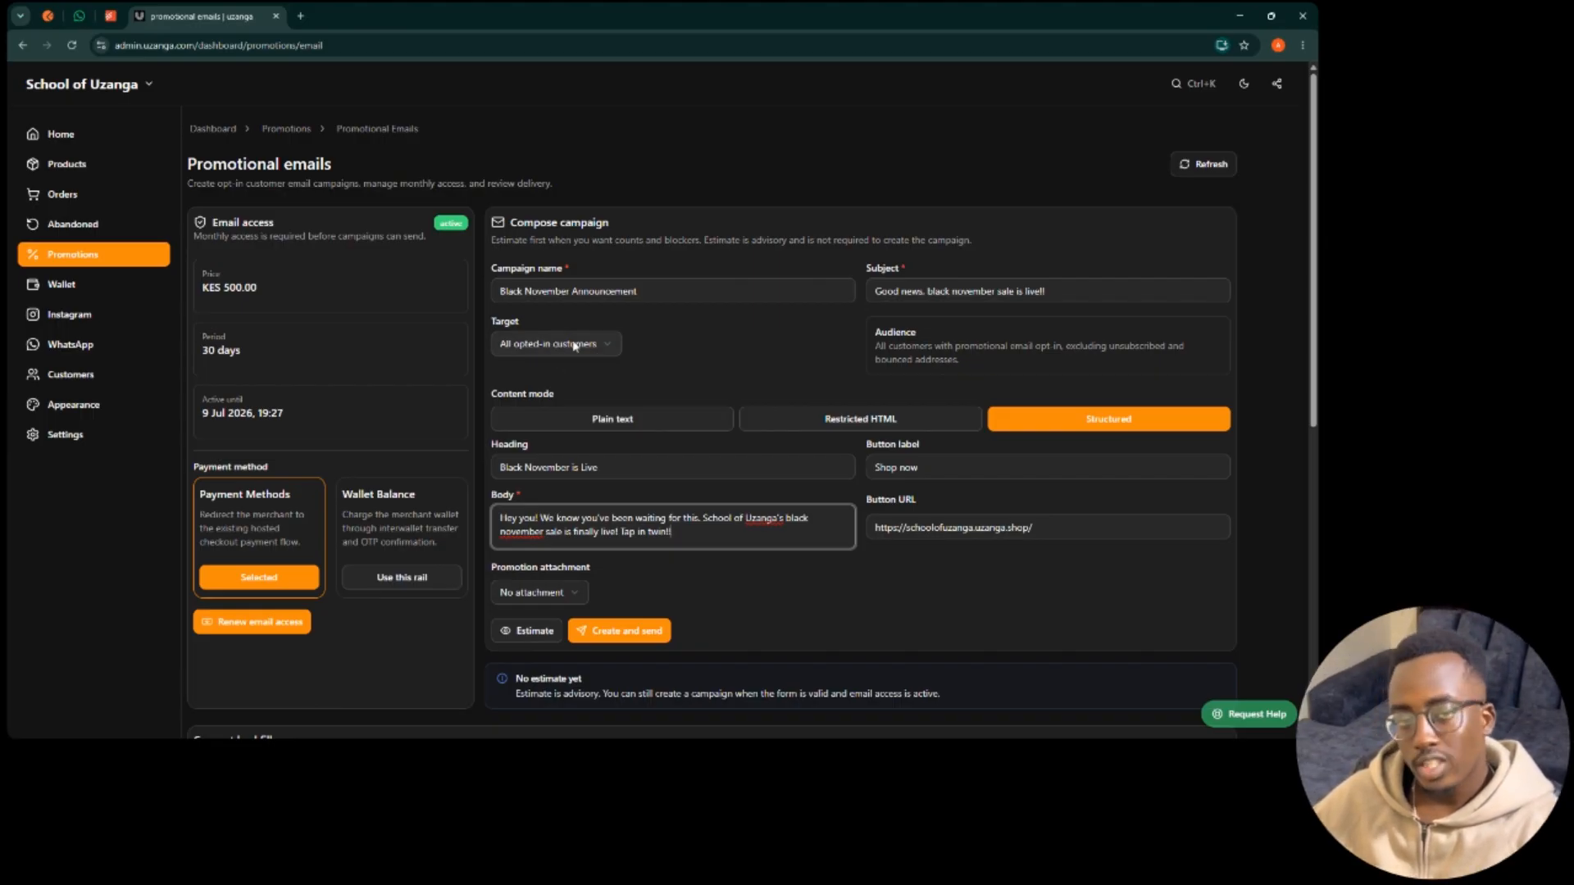
left_click(554, 351)
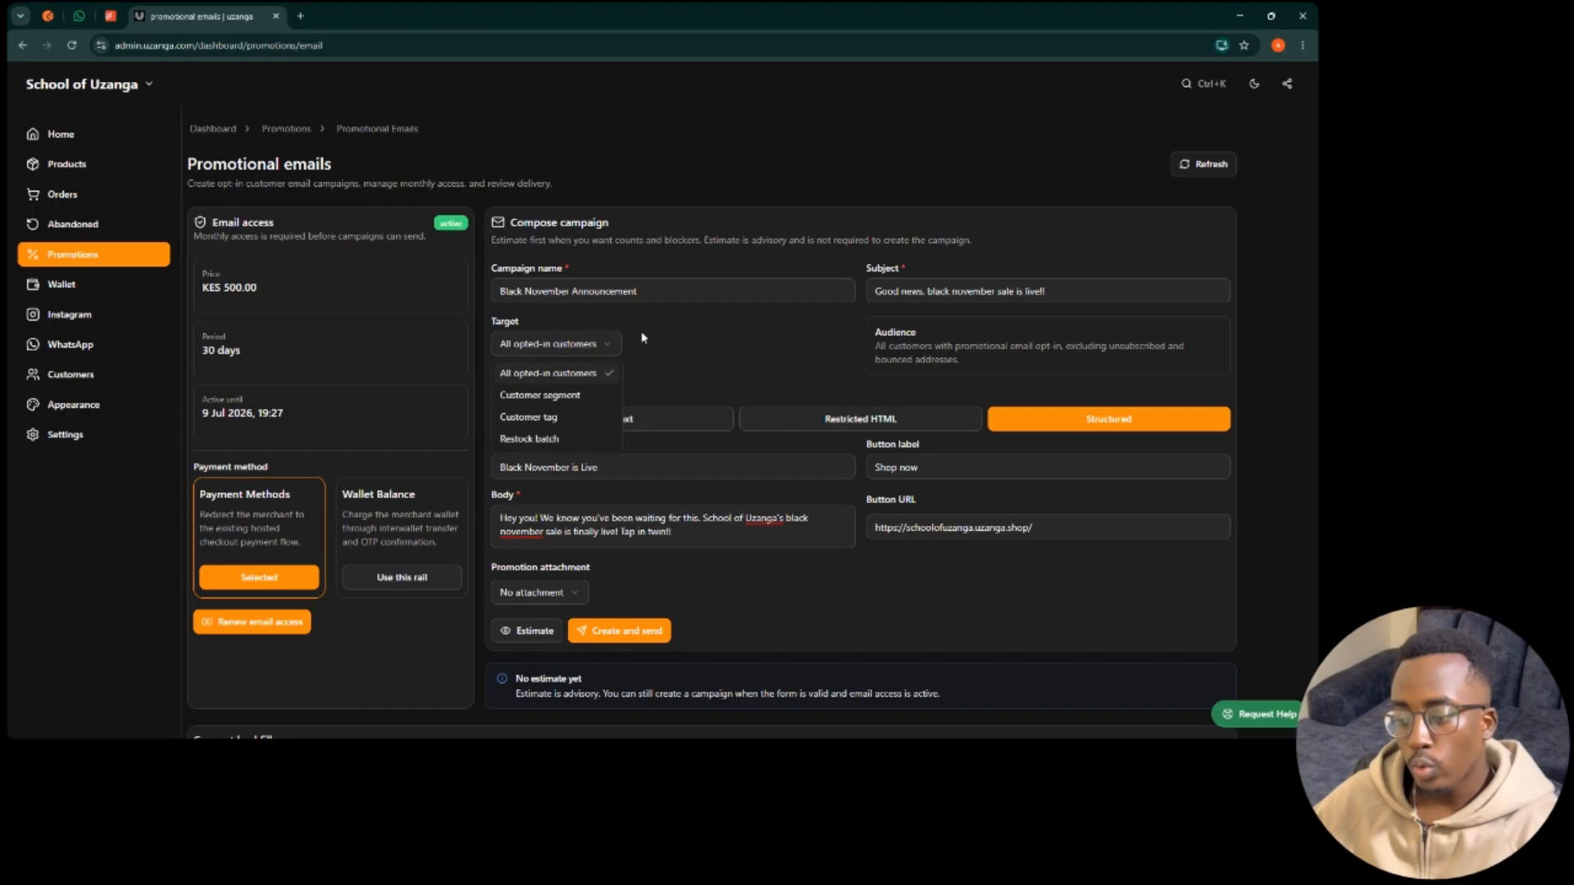
left_click(585, 397)
left_click(541, 347)
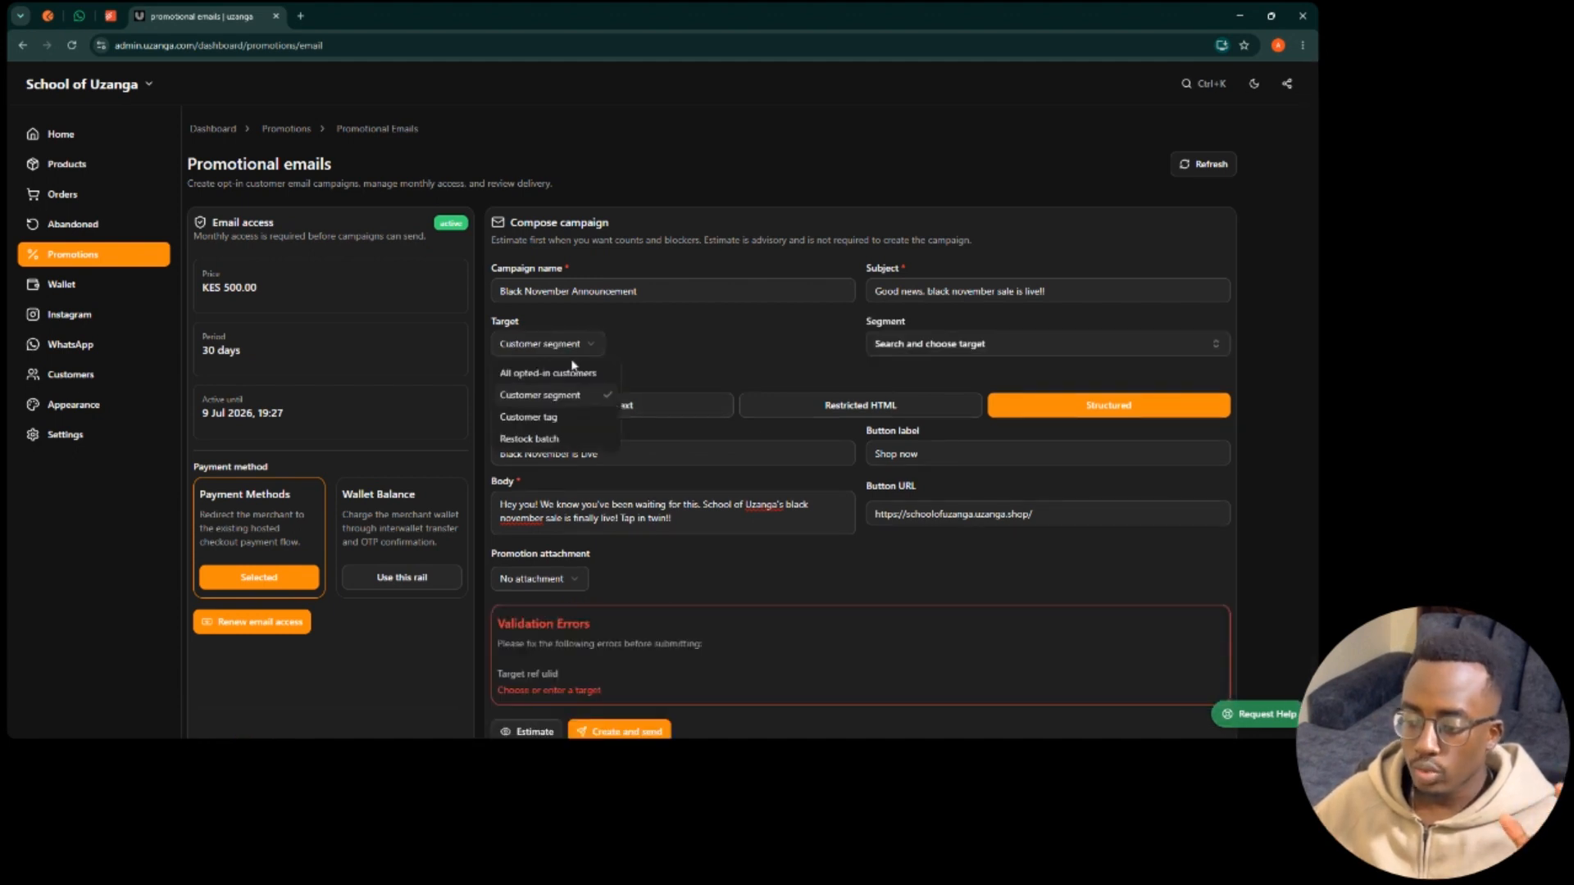
left_click(533, 380)
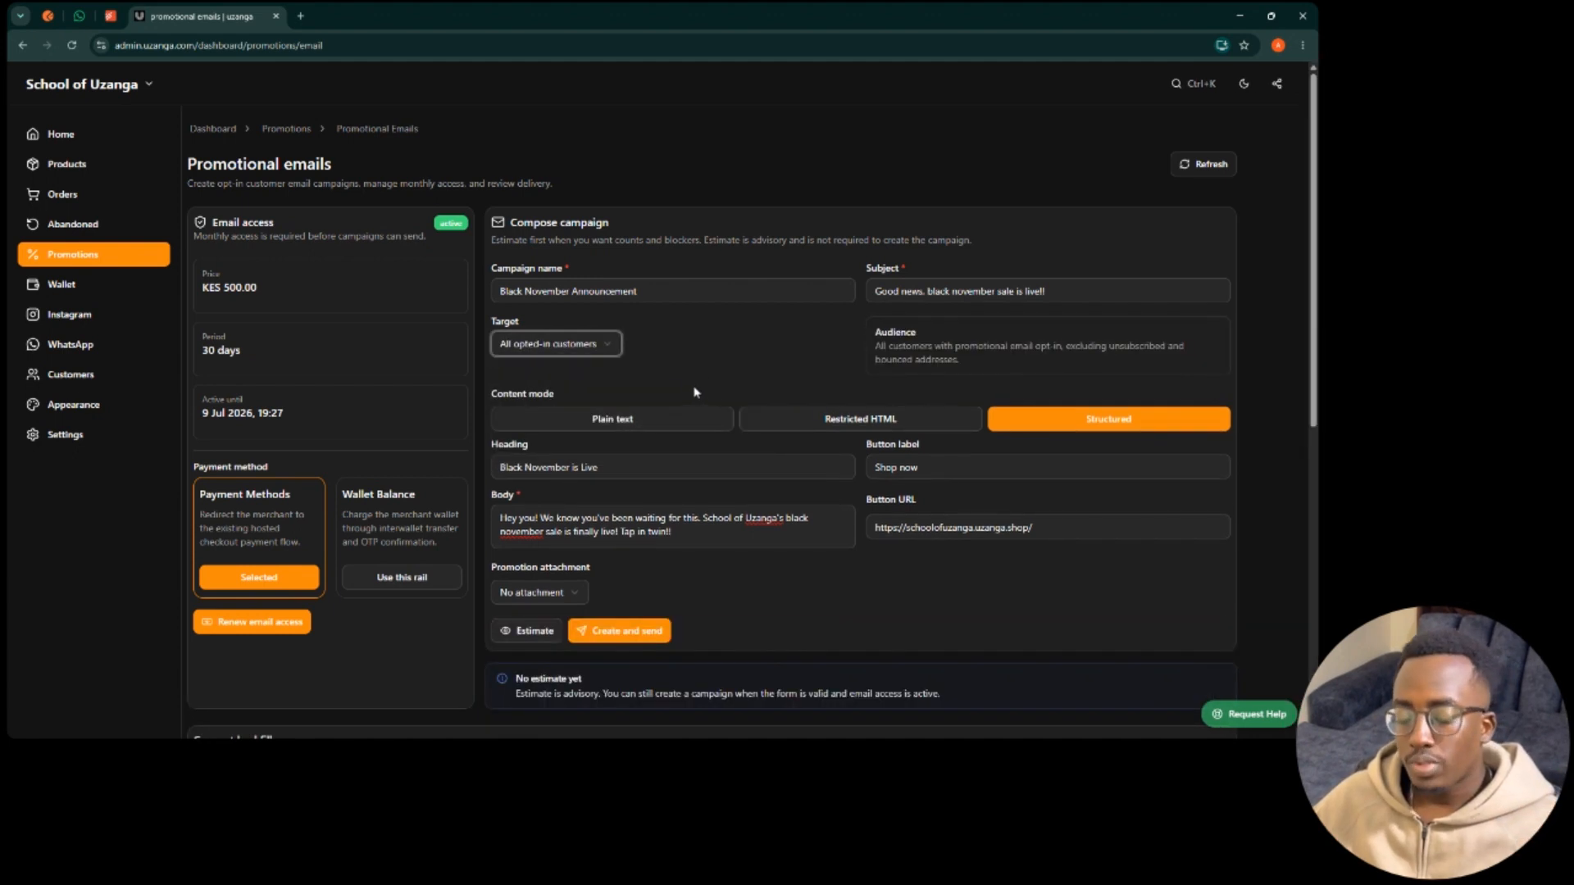
Step: Set the campaign's target to Customer segment and choose Test Segment as the segment
left_click(578, 345)
left_click(546, 397)
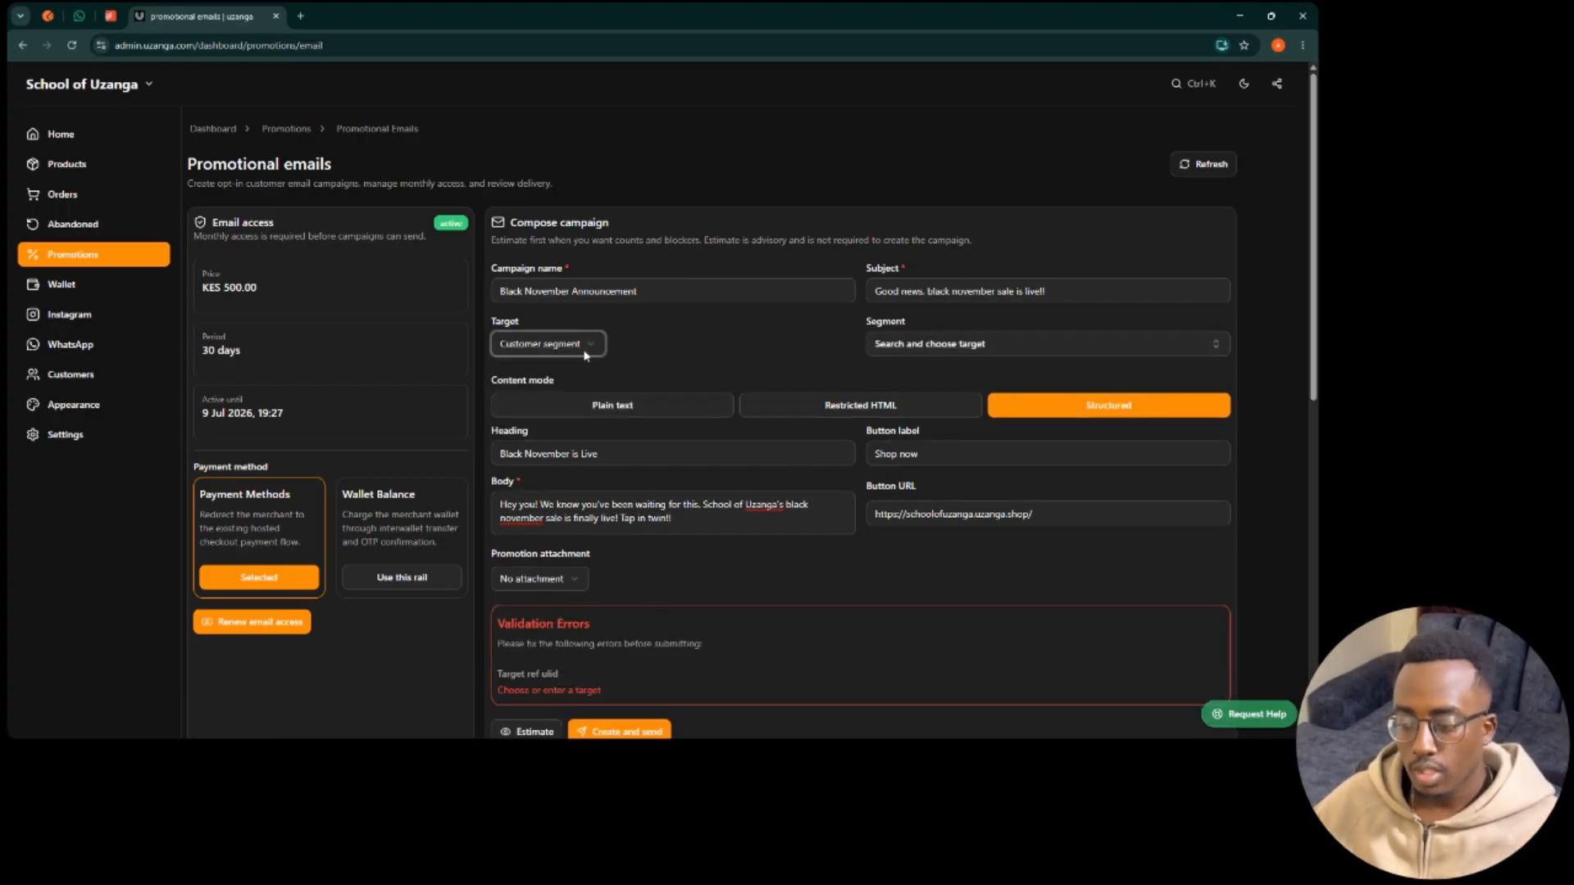
left_click(563, 346)
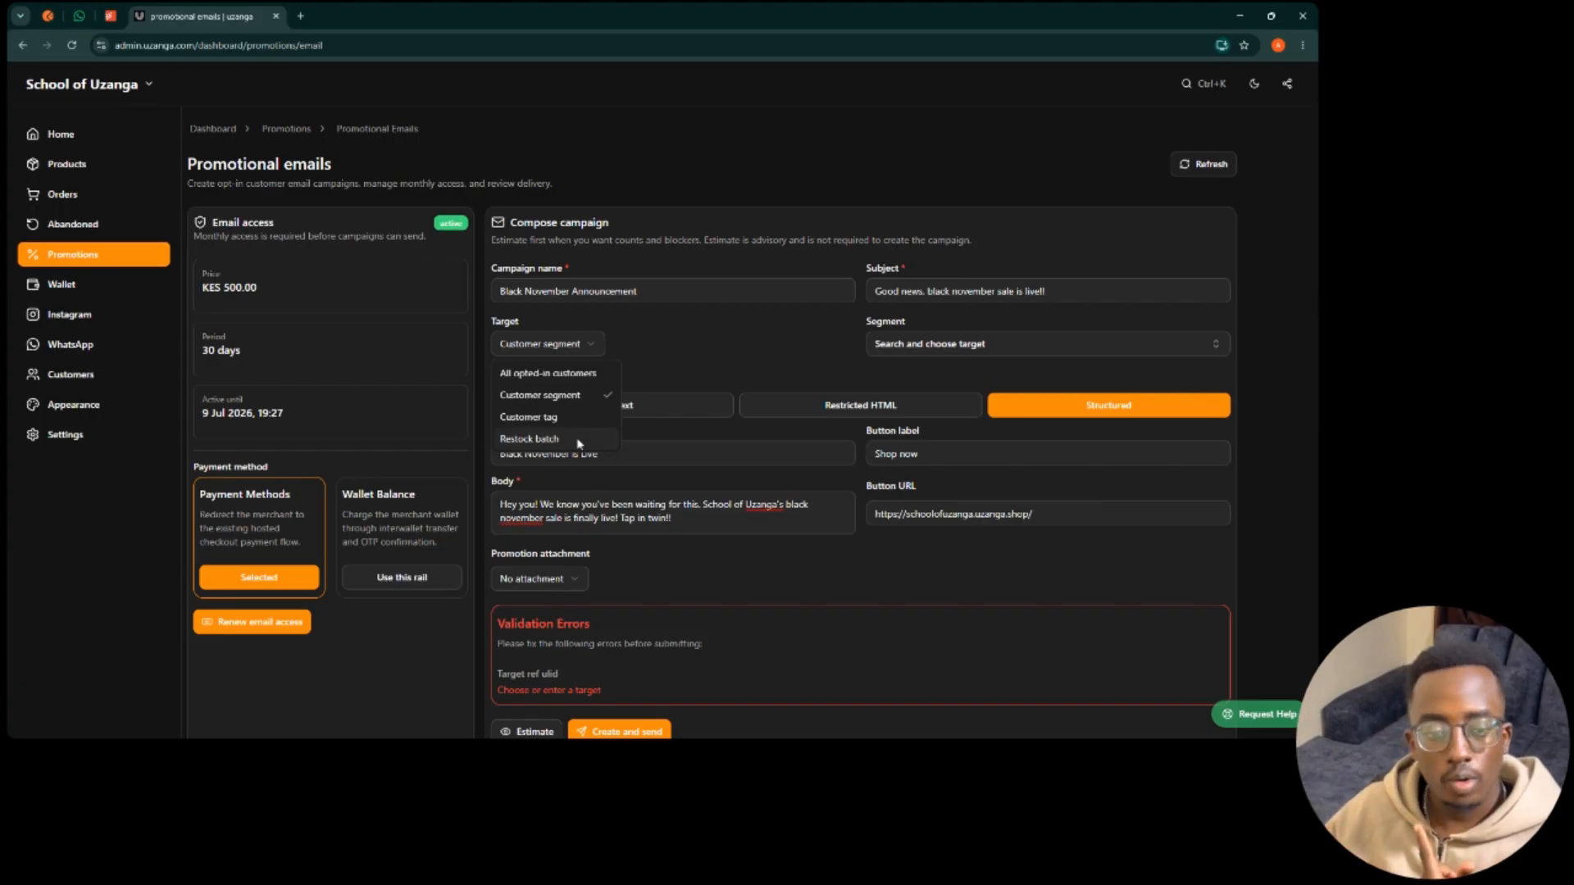
left_click(560, 396)
left_click(1033, 348)
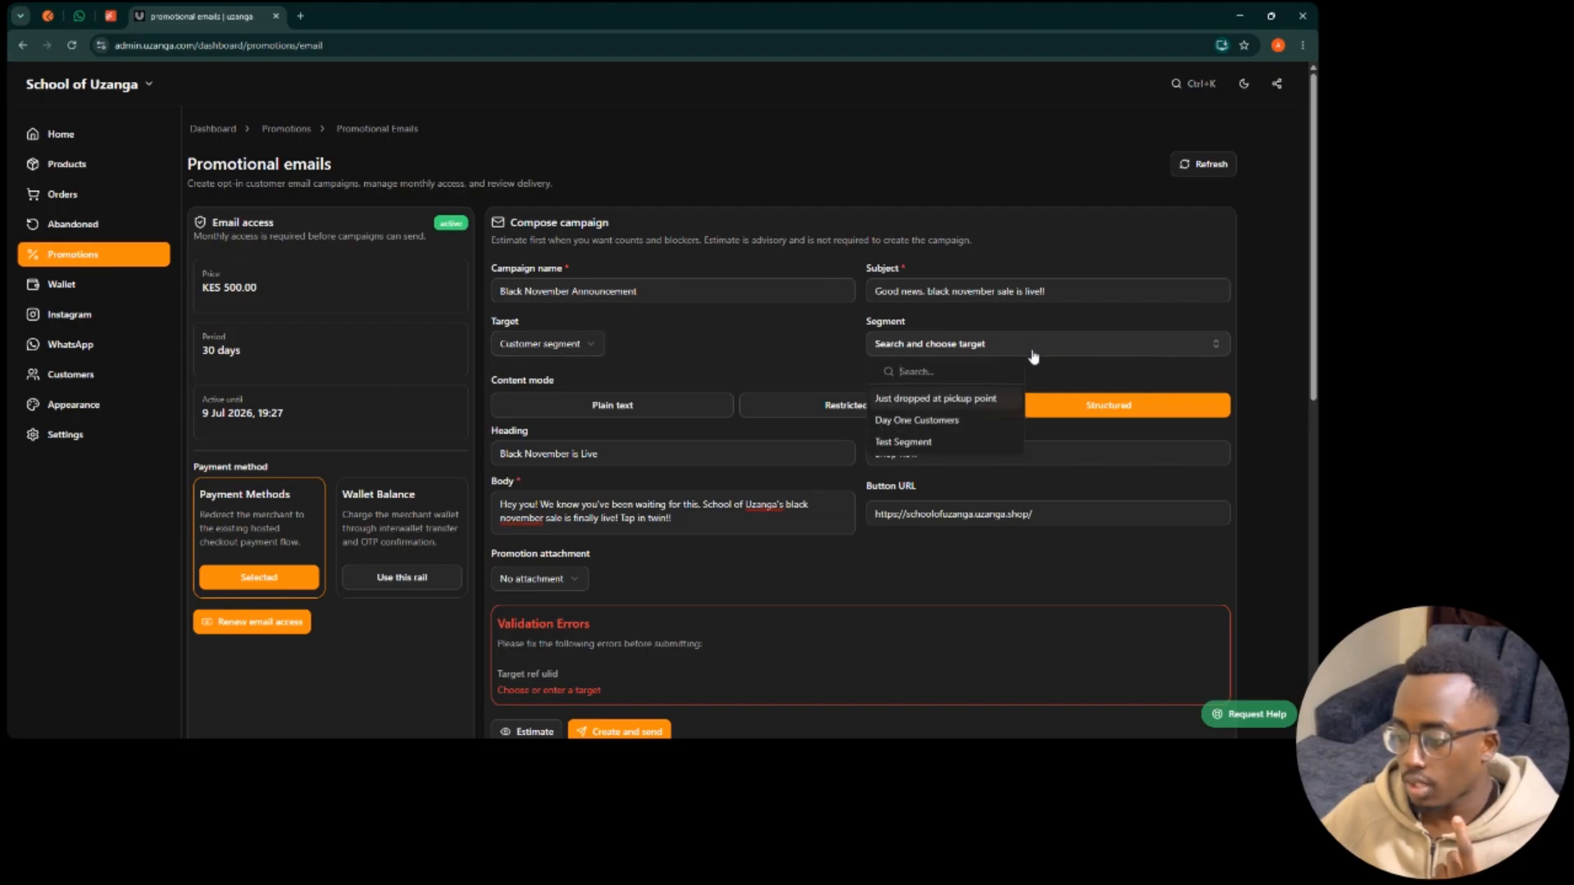
left_click(923, 445)
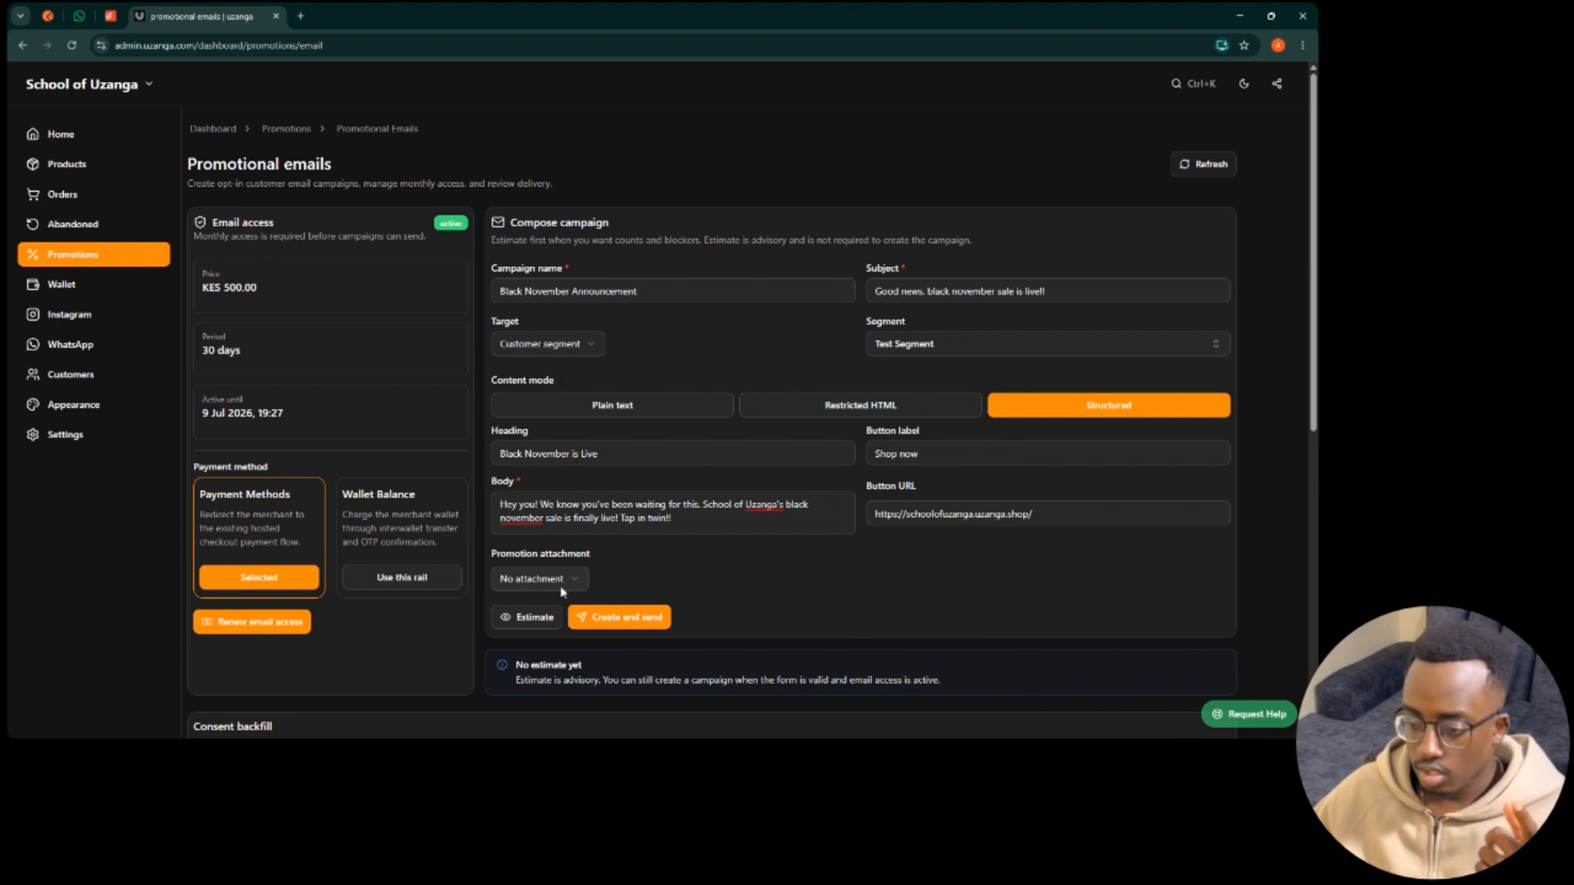
Step: Estimate the campaign's recipients for Test Segment, then create and send the campaign
left_click(542, 620)
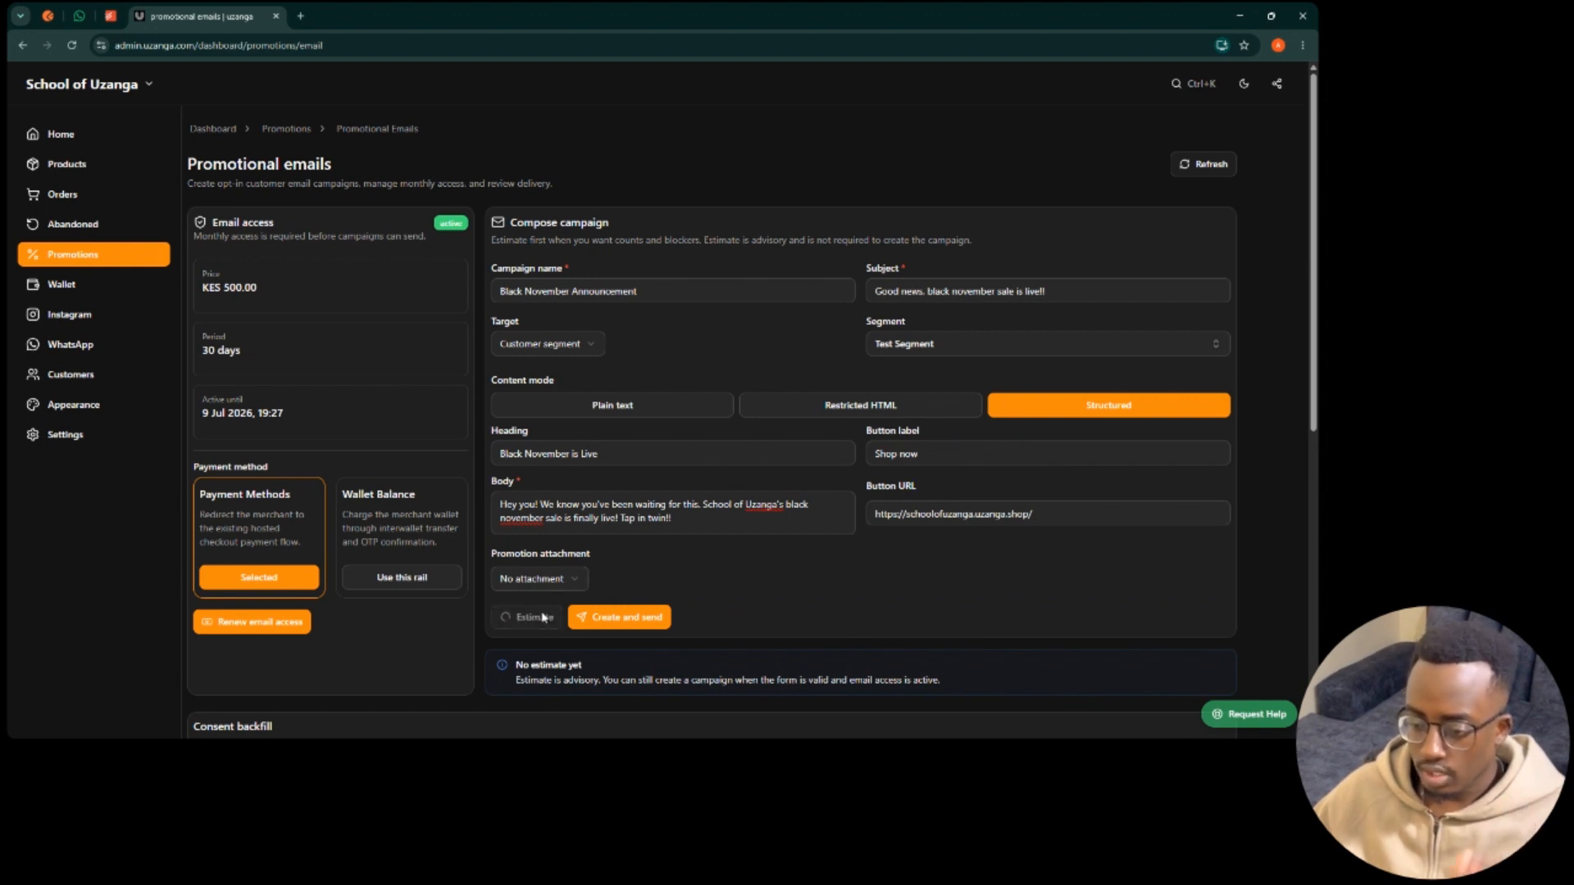
scroll(834, 627, "down", 3)
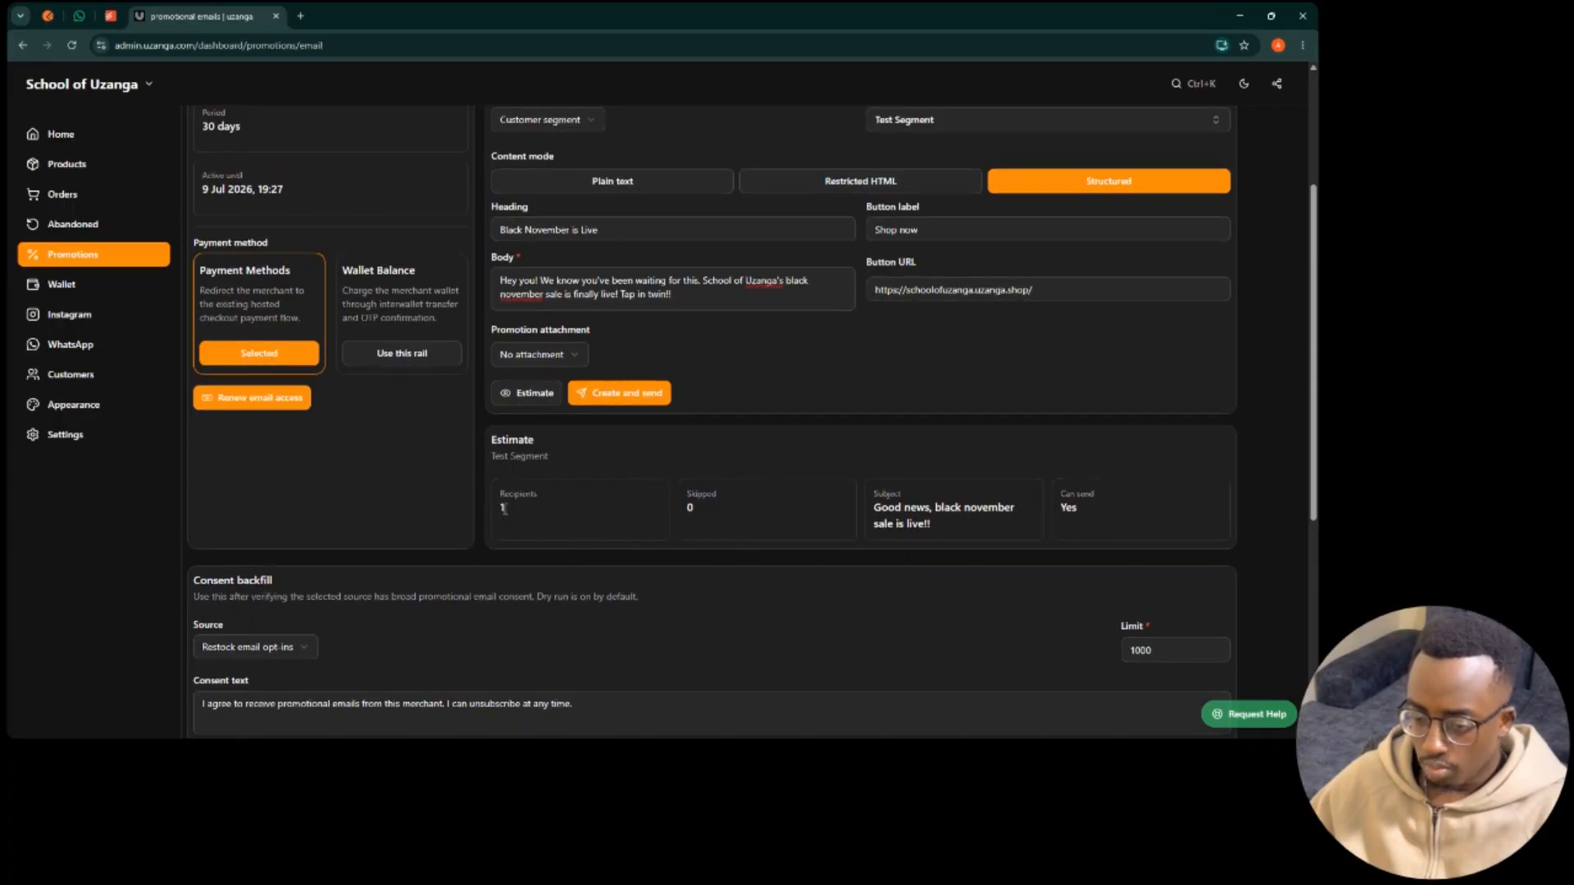
scroll(680, 473, "down", 1)
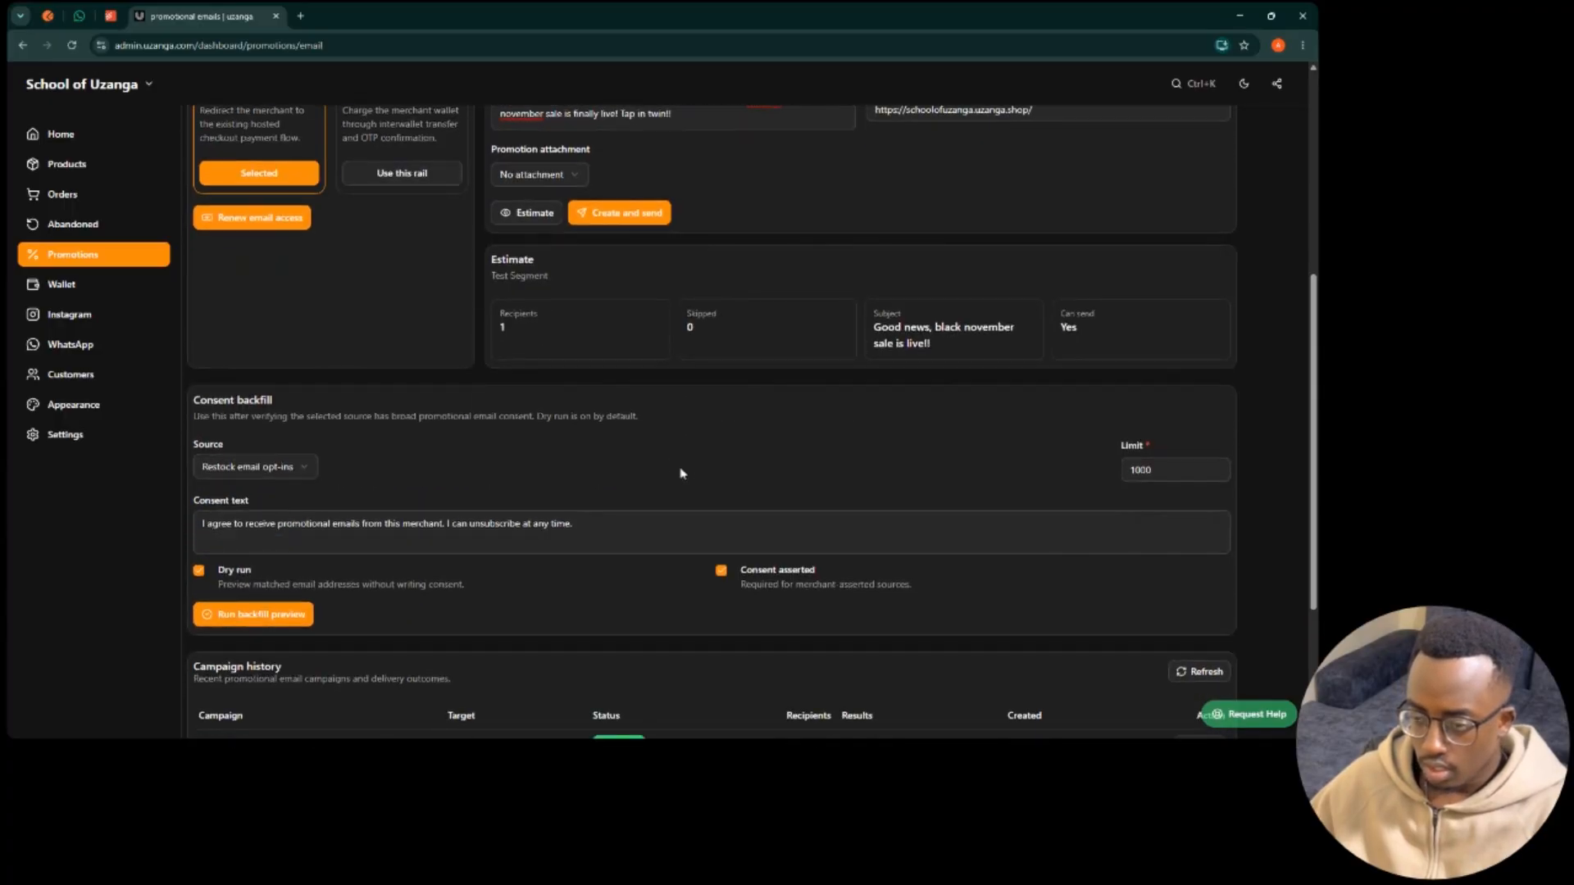
scroll(680, 474, "up", 3)
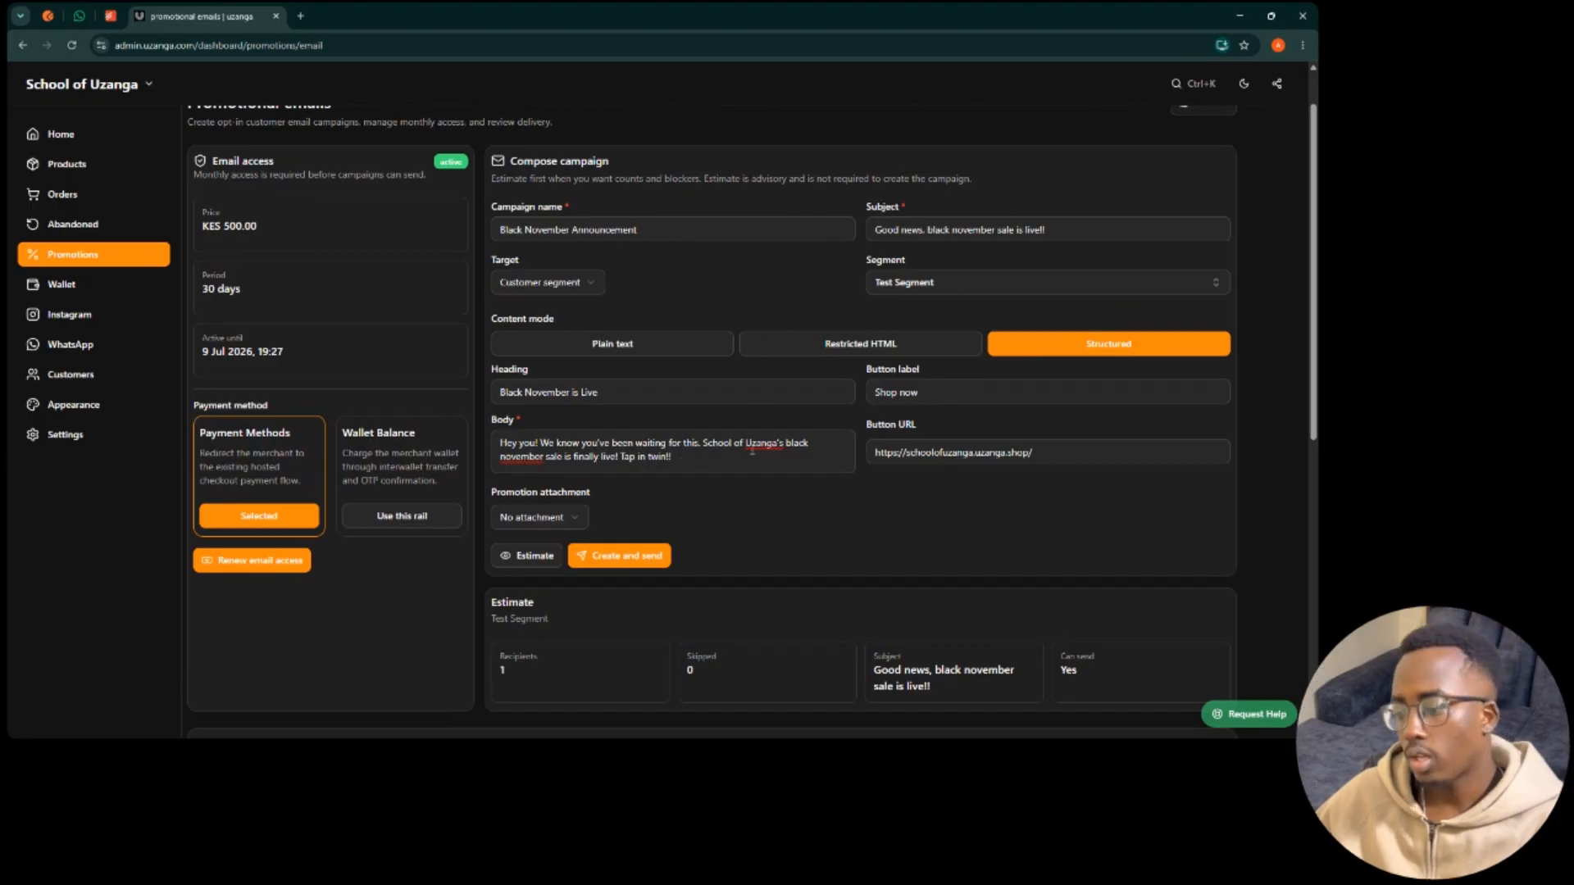
left_click(628, 557)
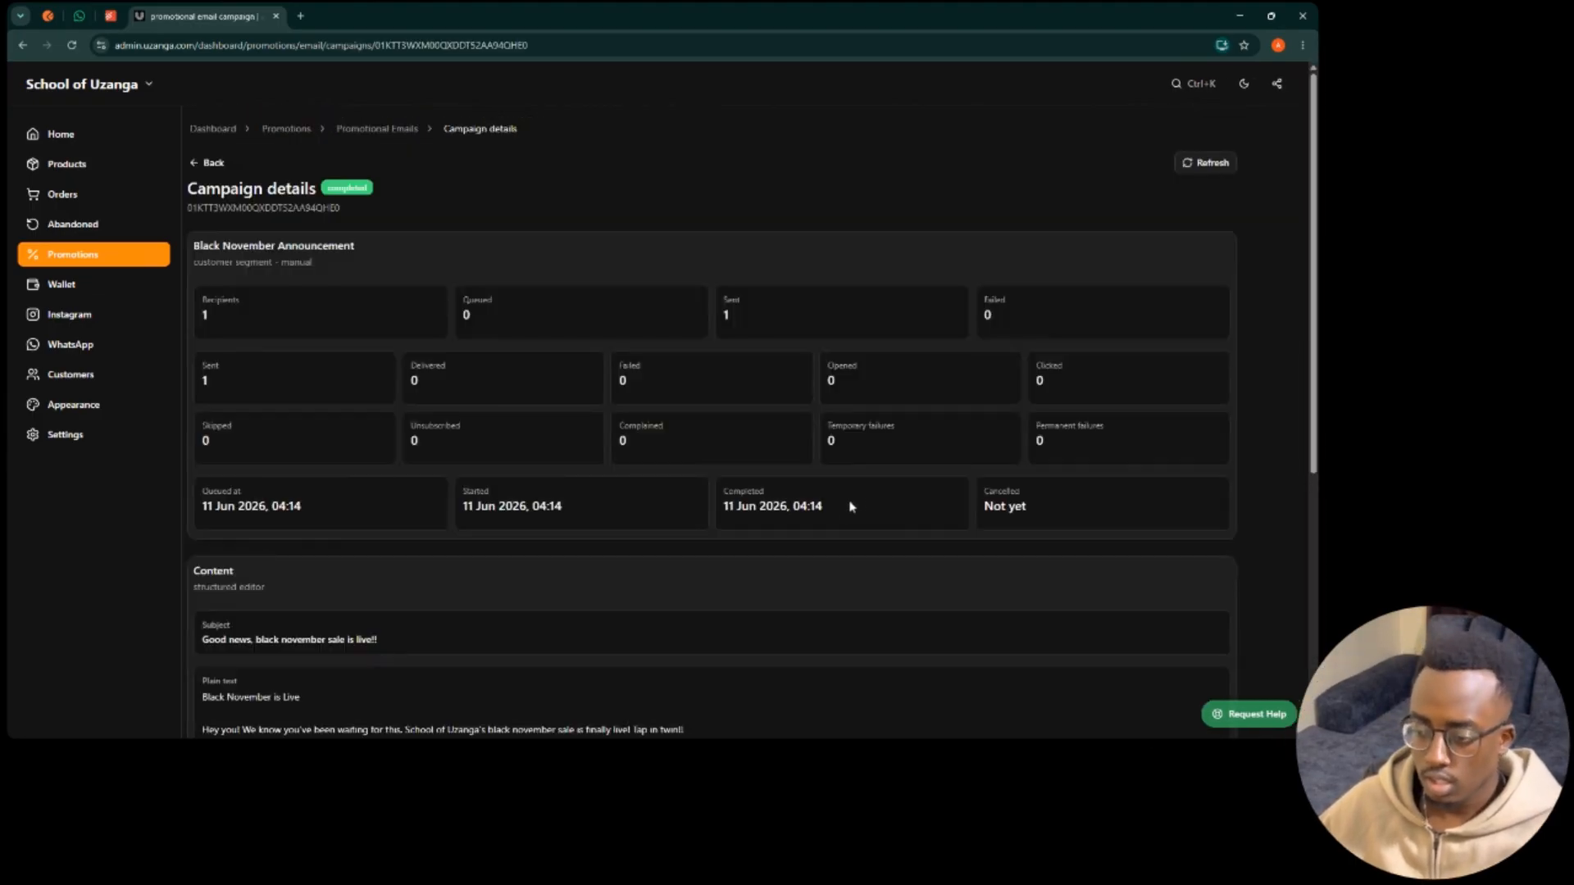
Step: Review the sent campaign's content and recipients, filtering the recipient list to Sent to check delivery
scroll(1134, 308, "down", 2)
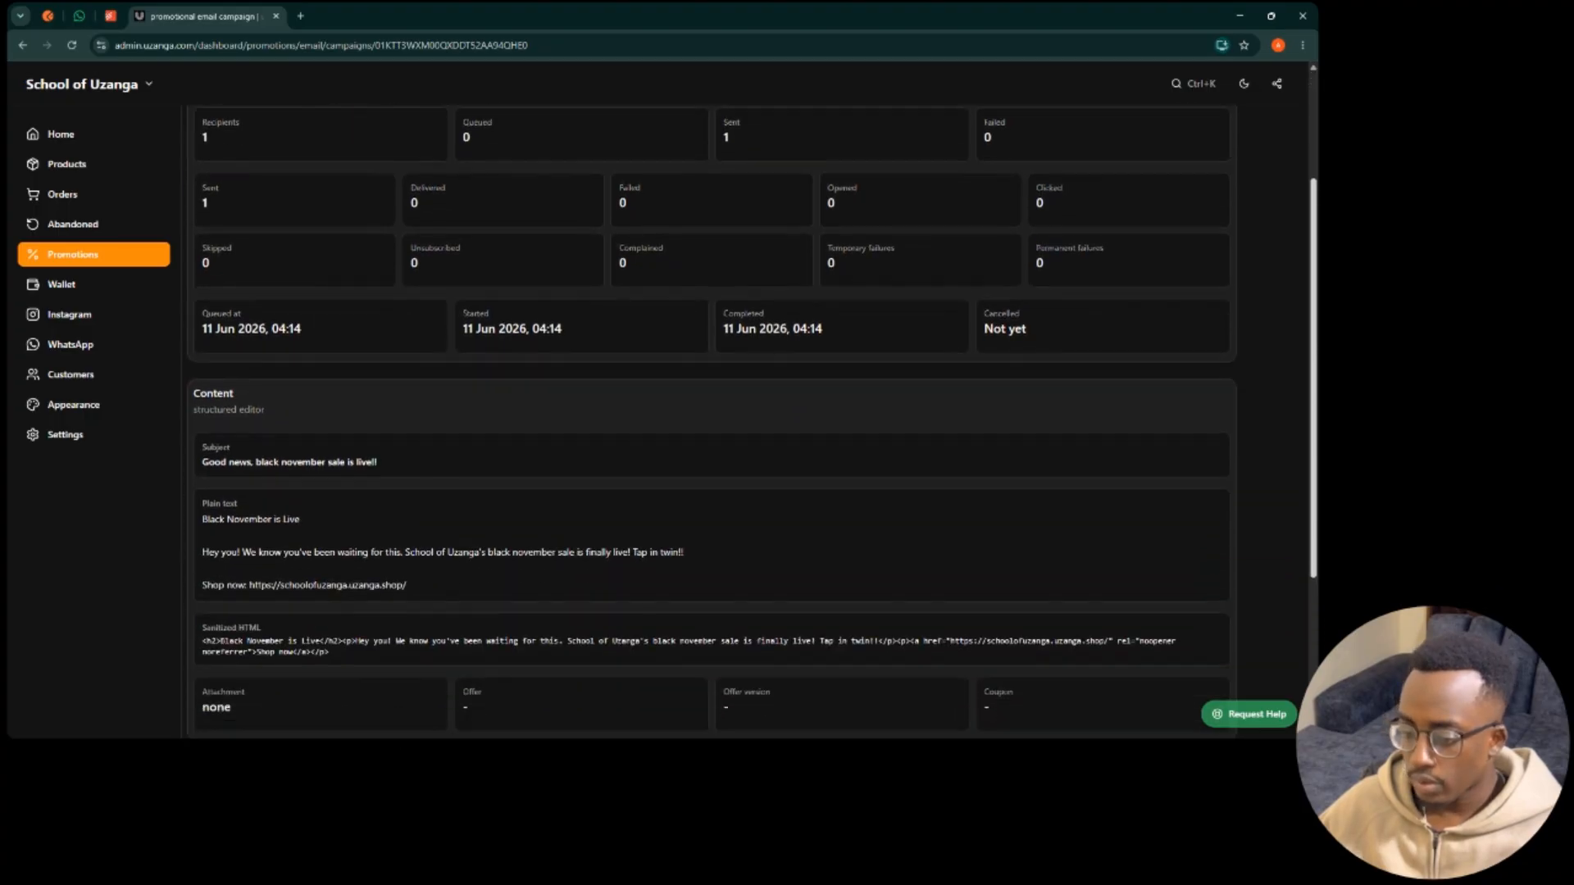
scroll(712, 422, "down", 2)
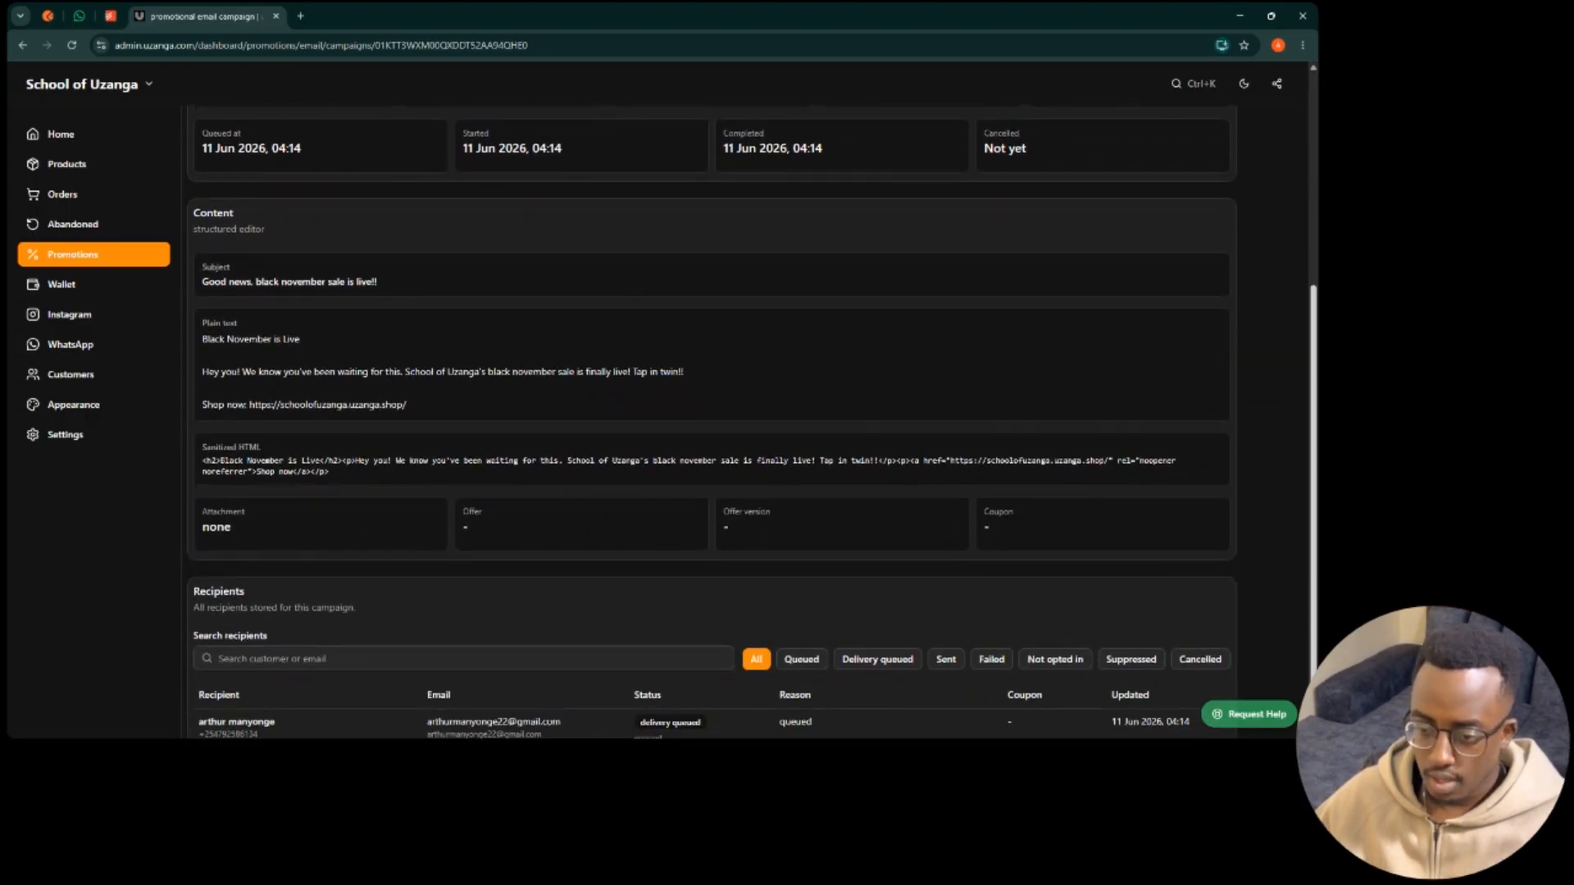
scroll(711, 422, "down", 1)
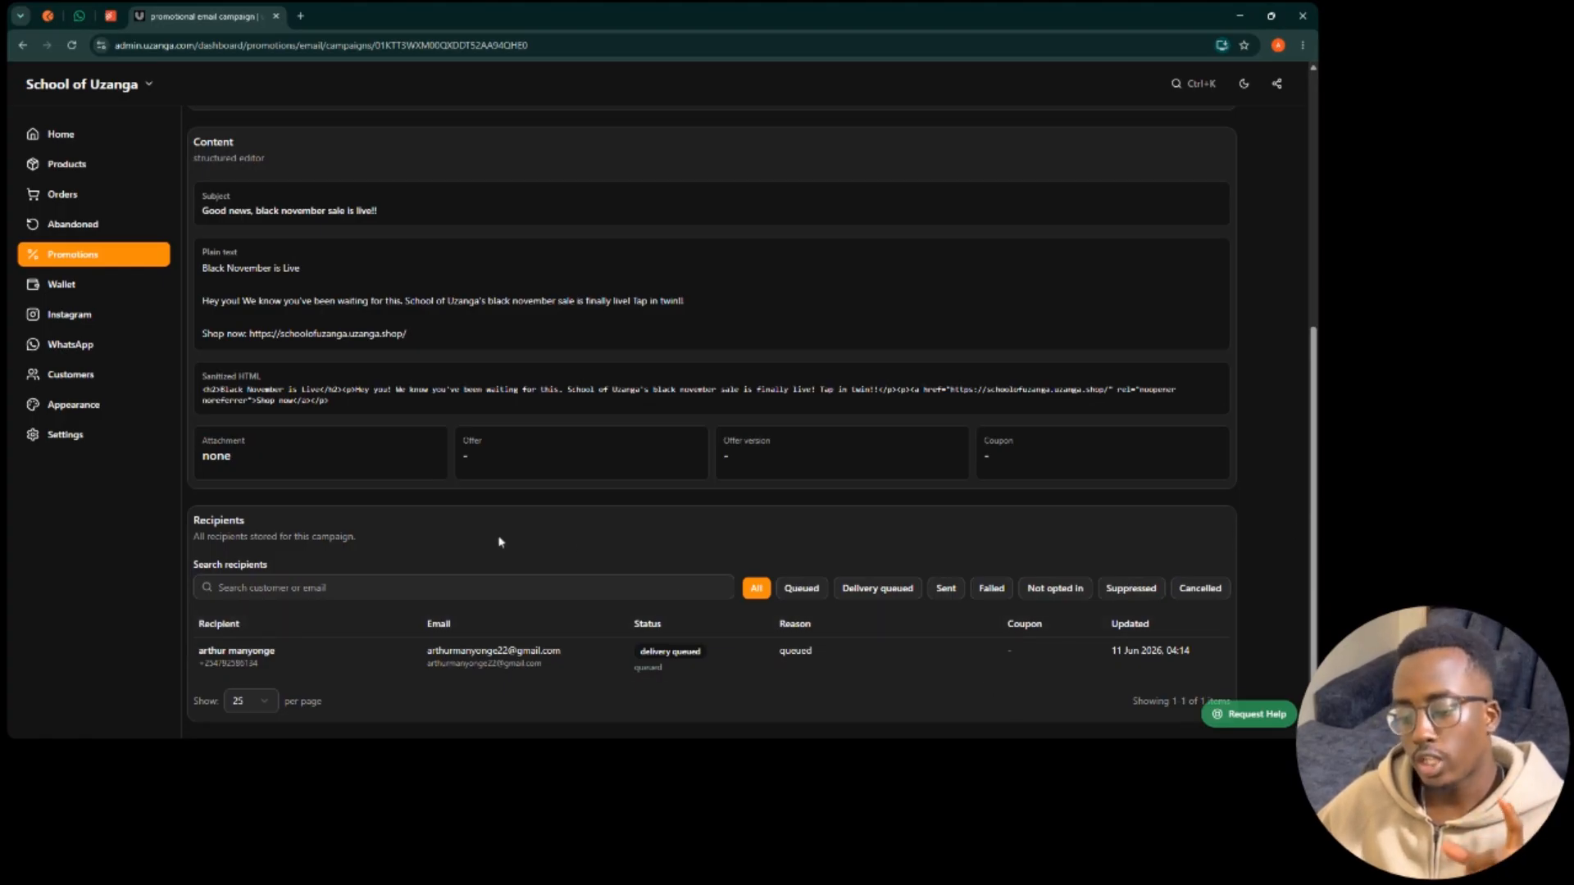
left_click(807, 595)
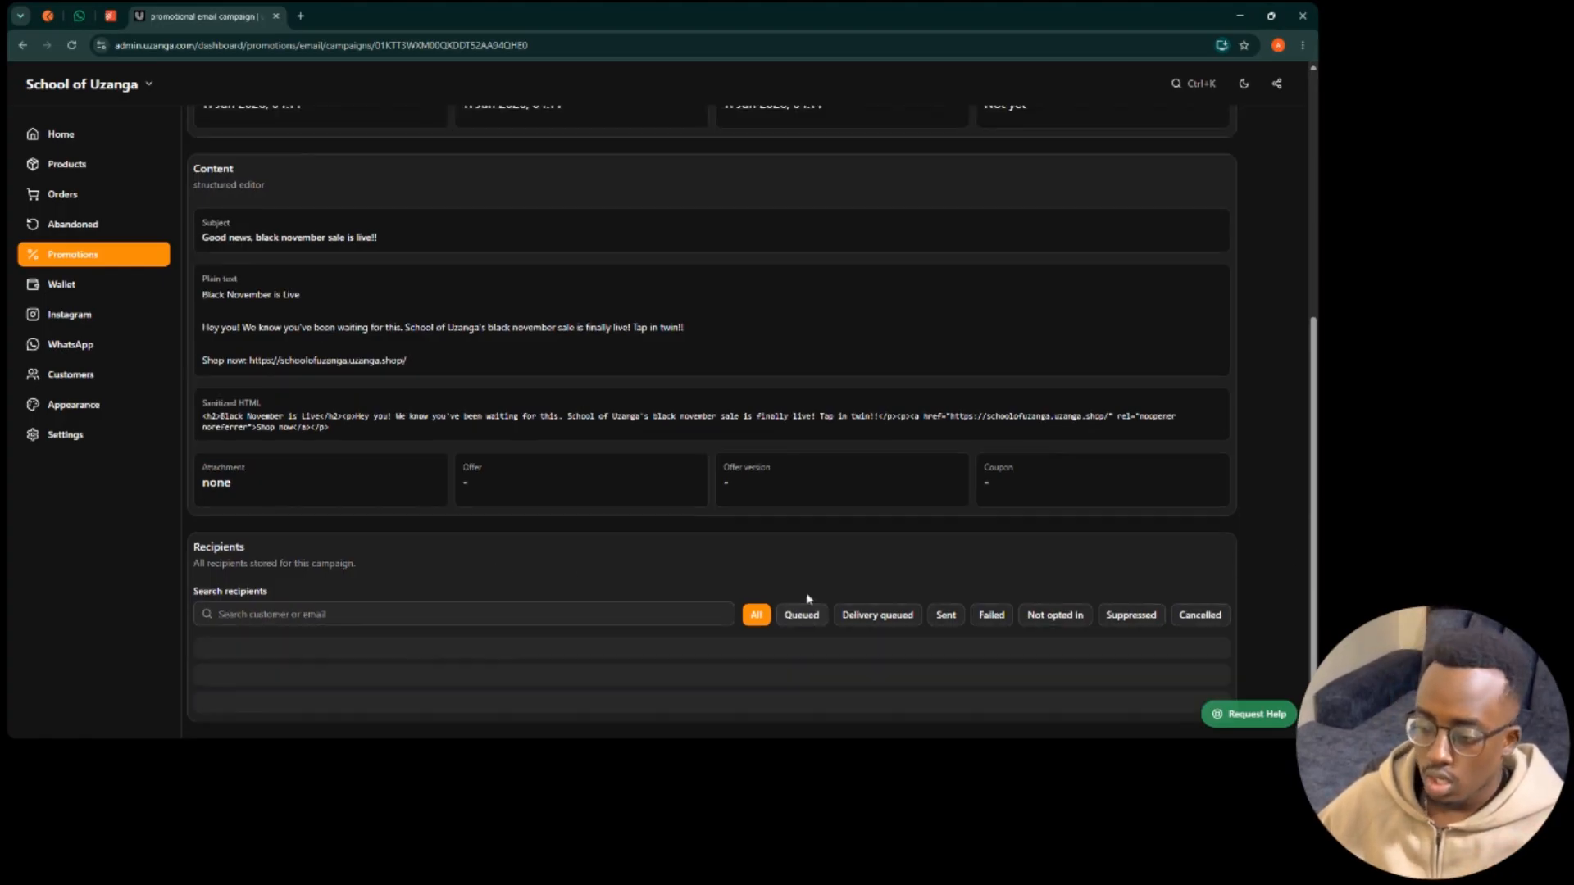
left_click(943, 616)
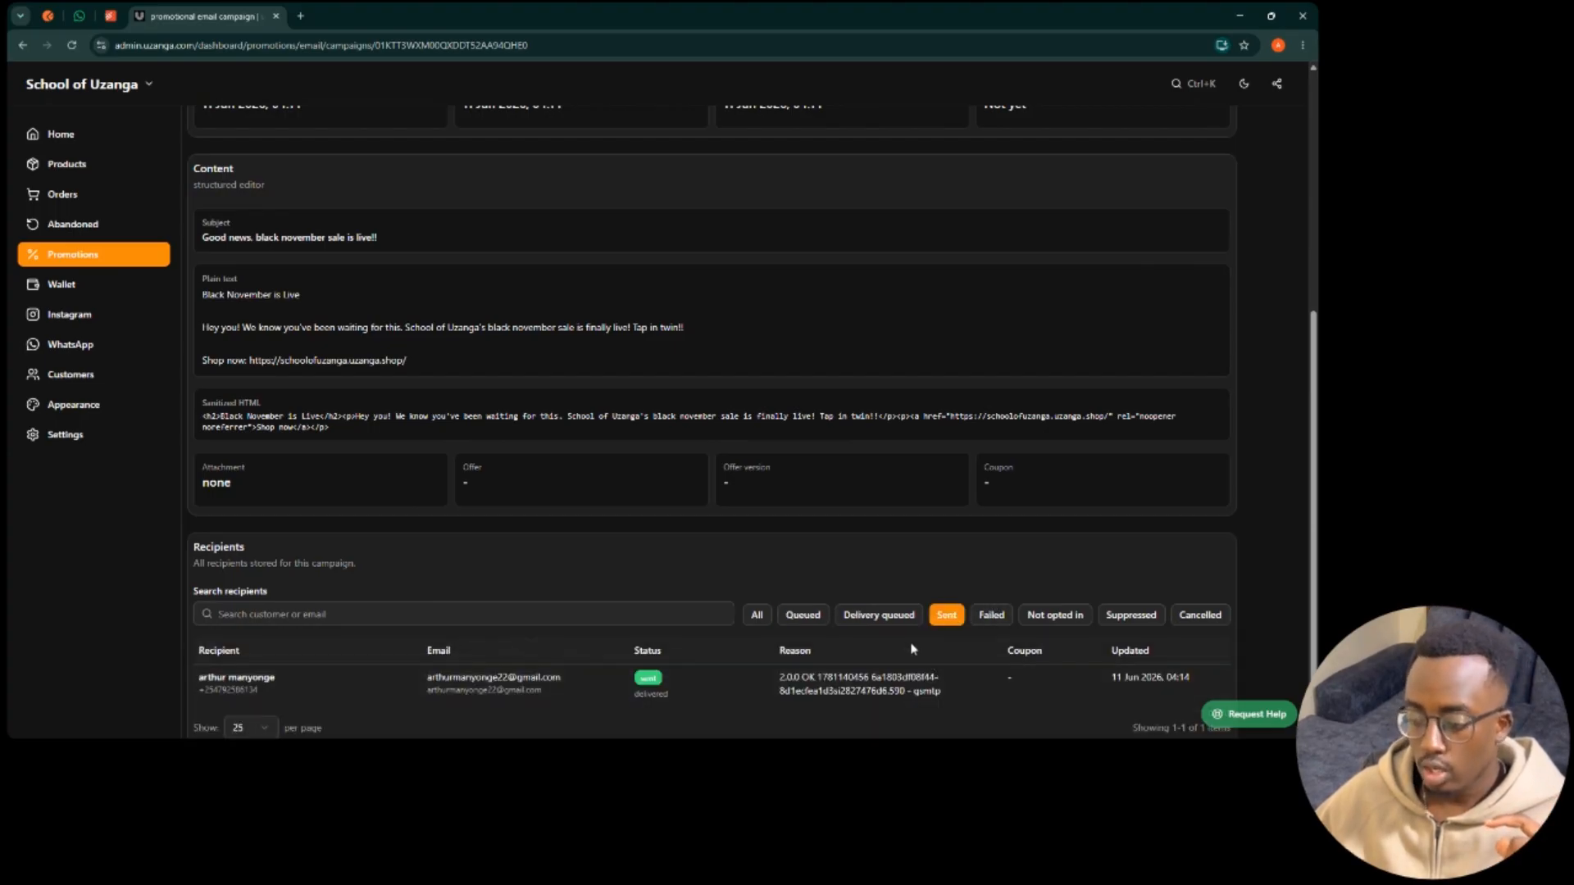
Step: Check the campaign's recipients under the Delivery queued, Queued and Sent filters
left_click(891, 624)
left_click(802, 621)
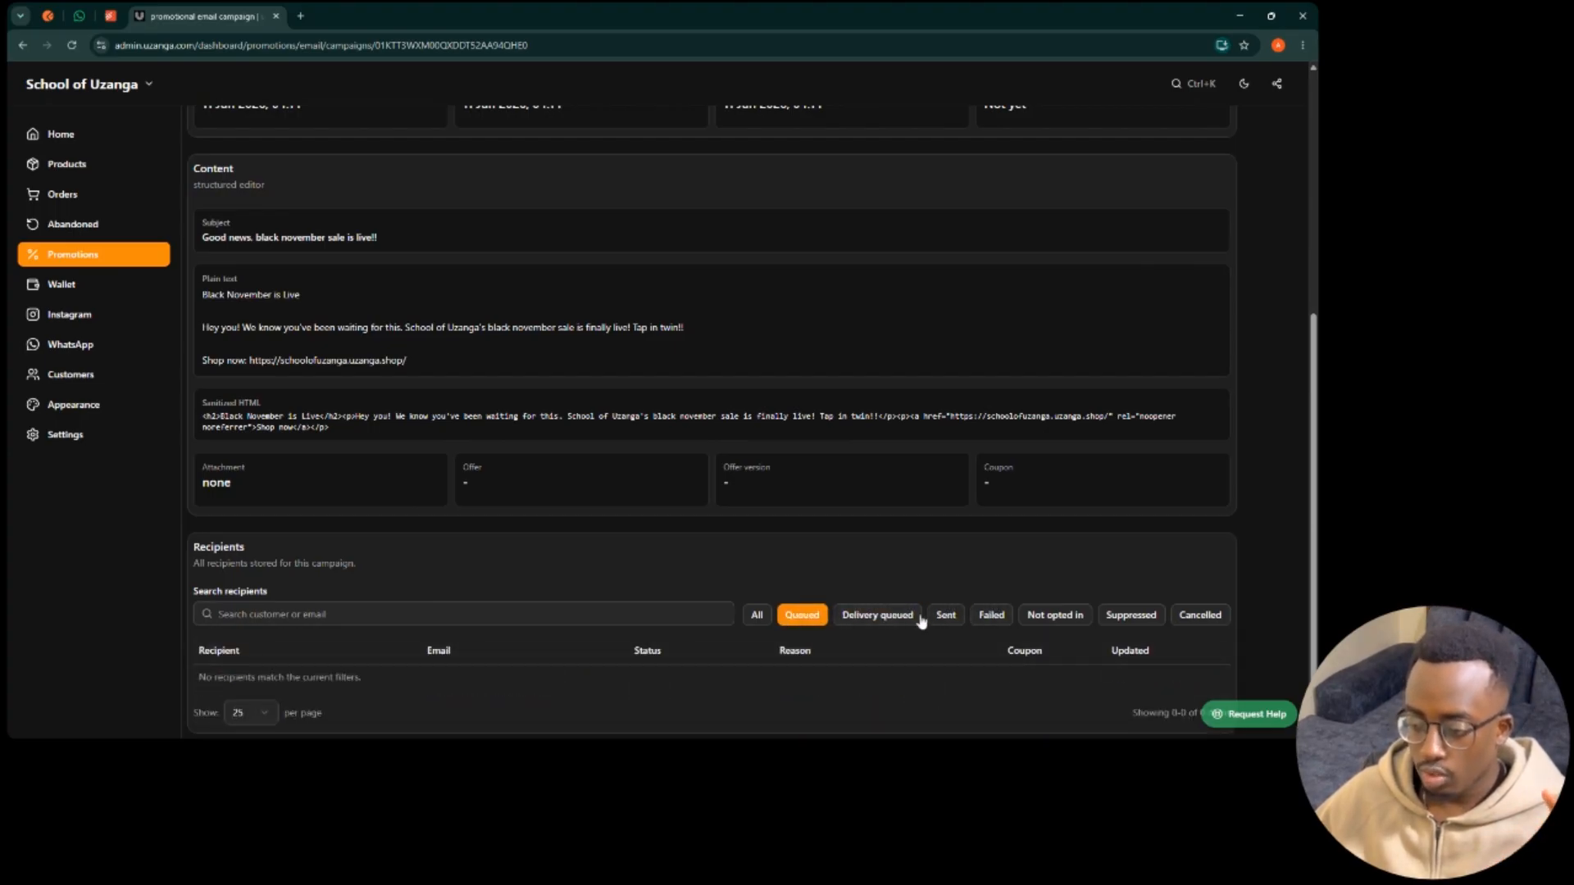
left_click(945, 617)
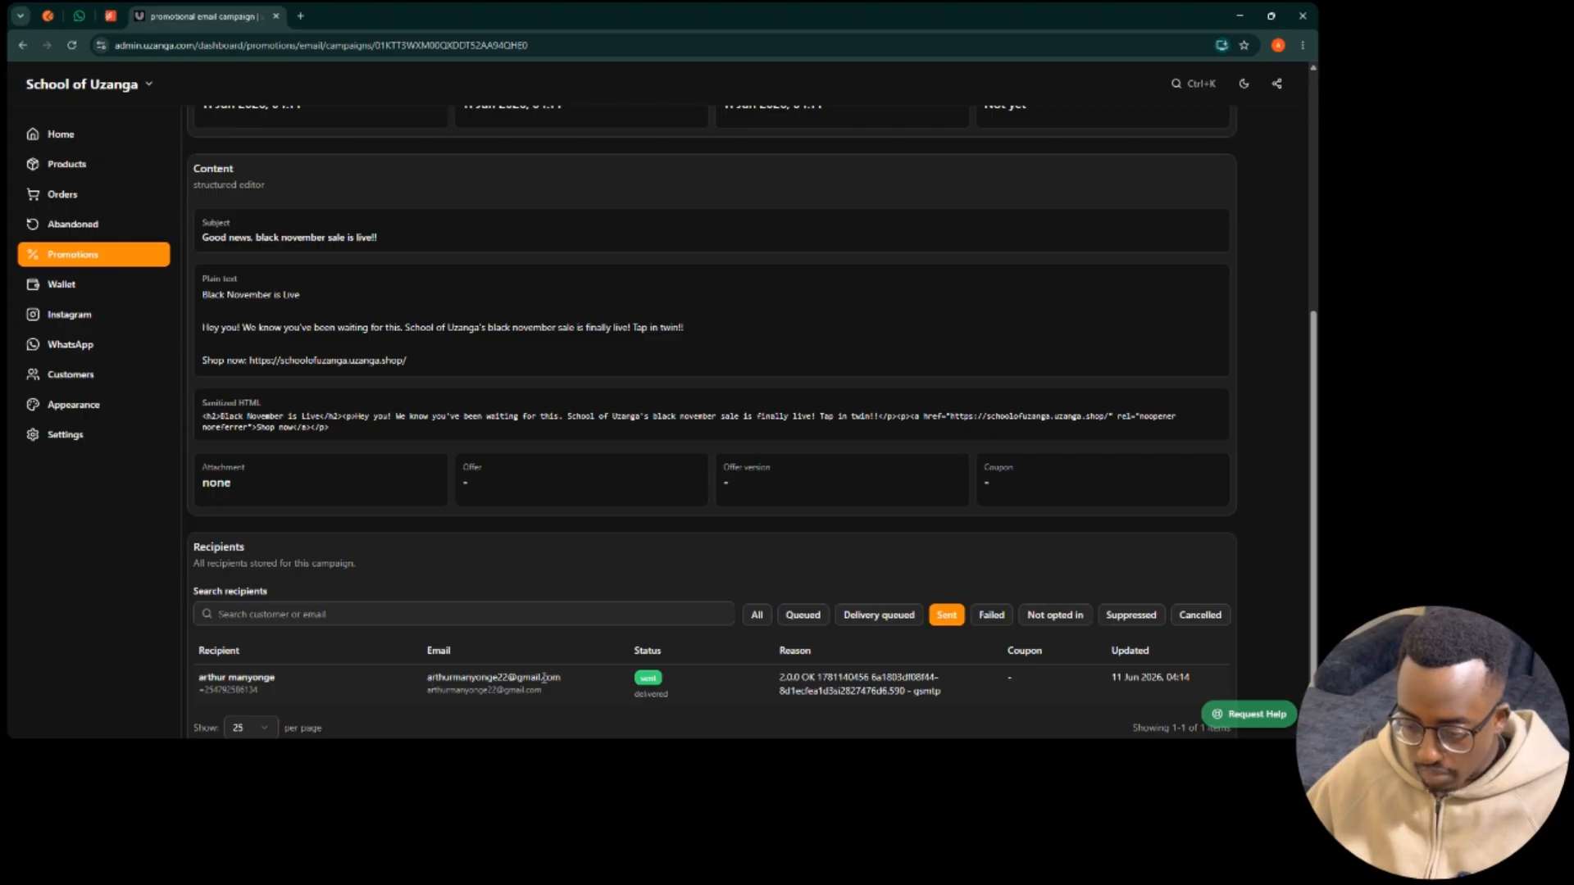
Step: Look up the recipient by first name in a new browser tab and return to the campaign details
key("ctrl+t")
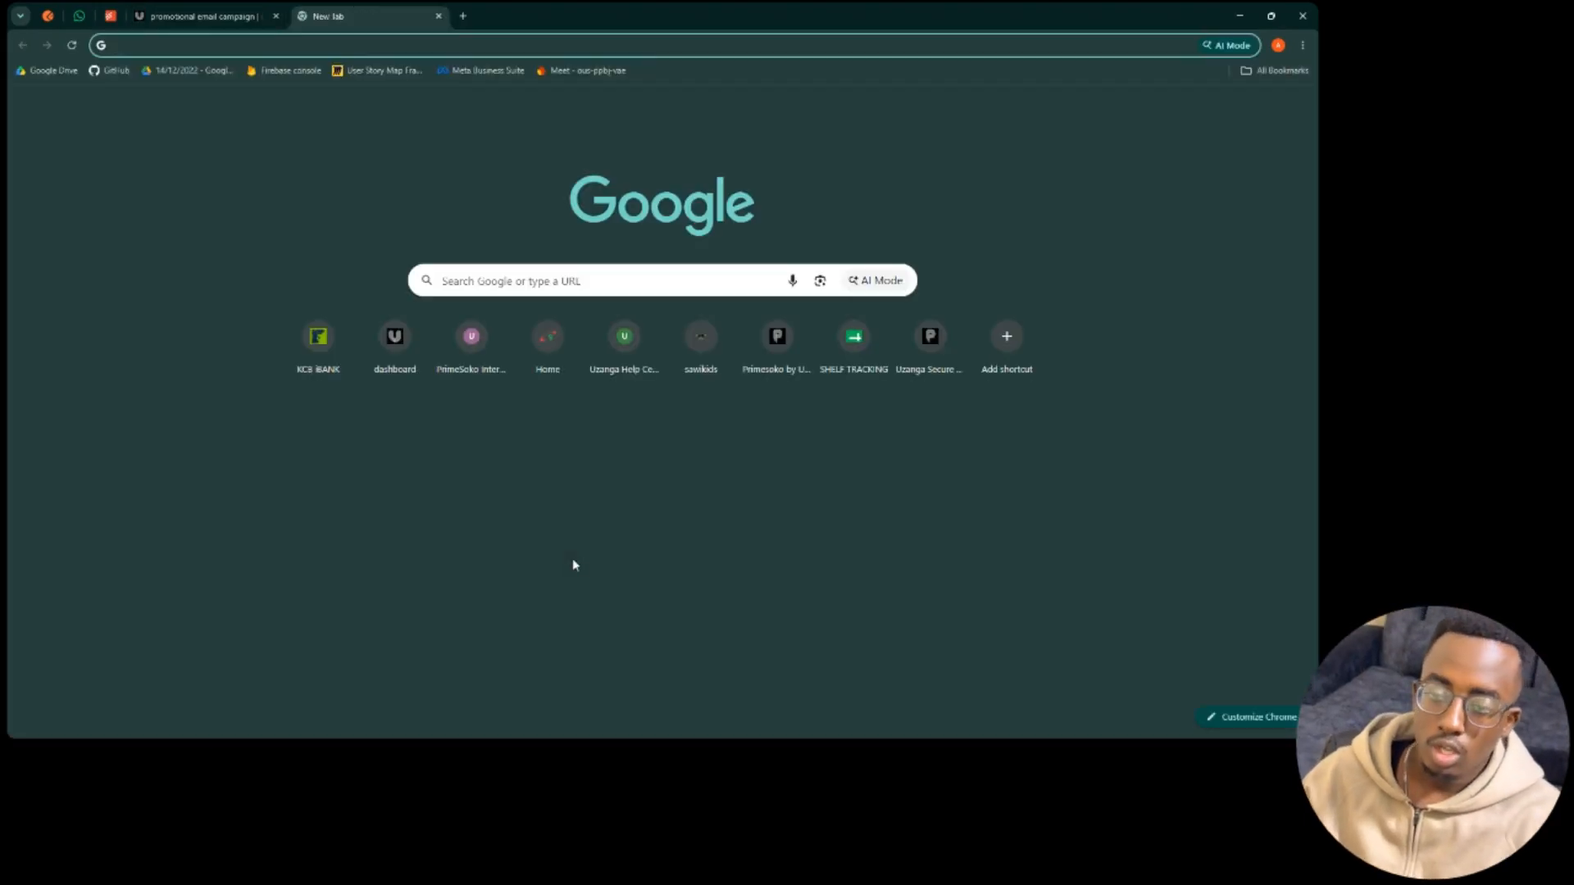
type("arthur")
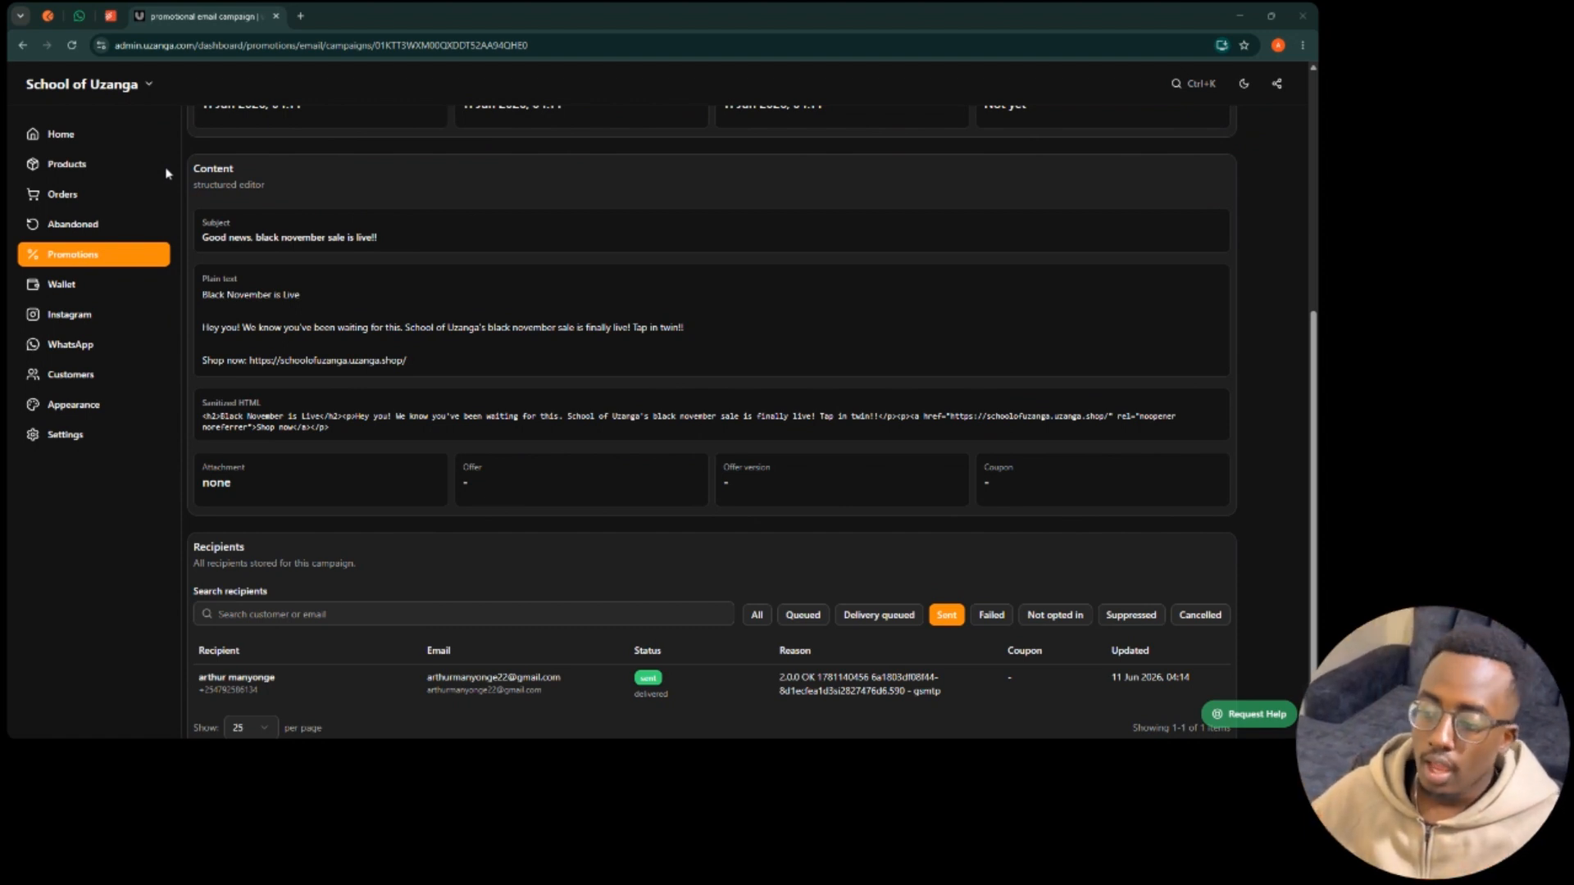
left_click(506, 381)
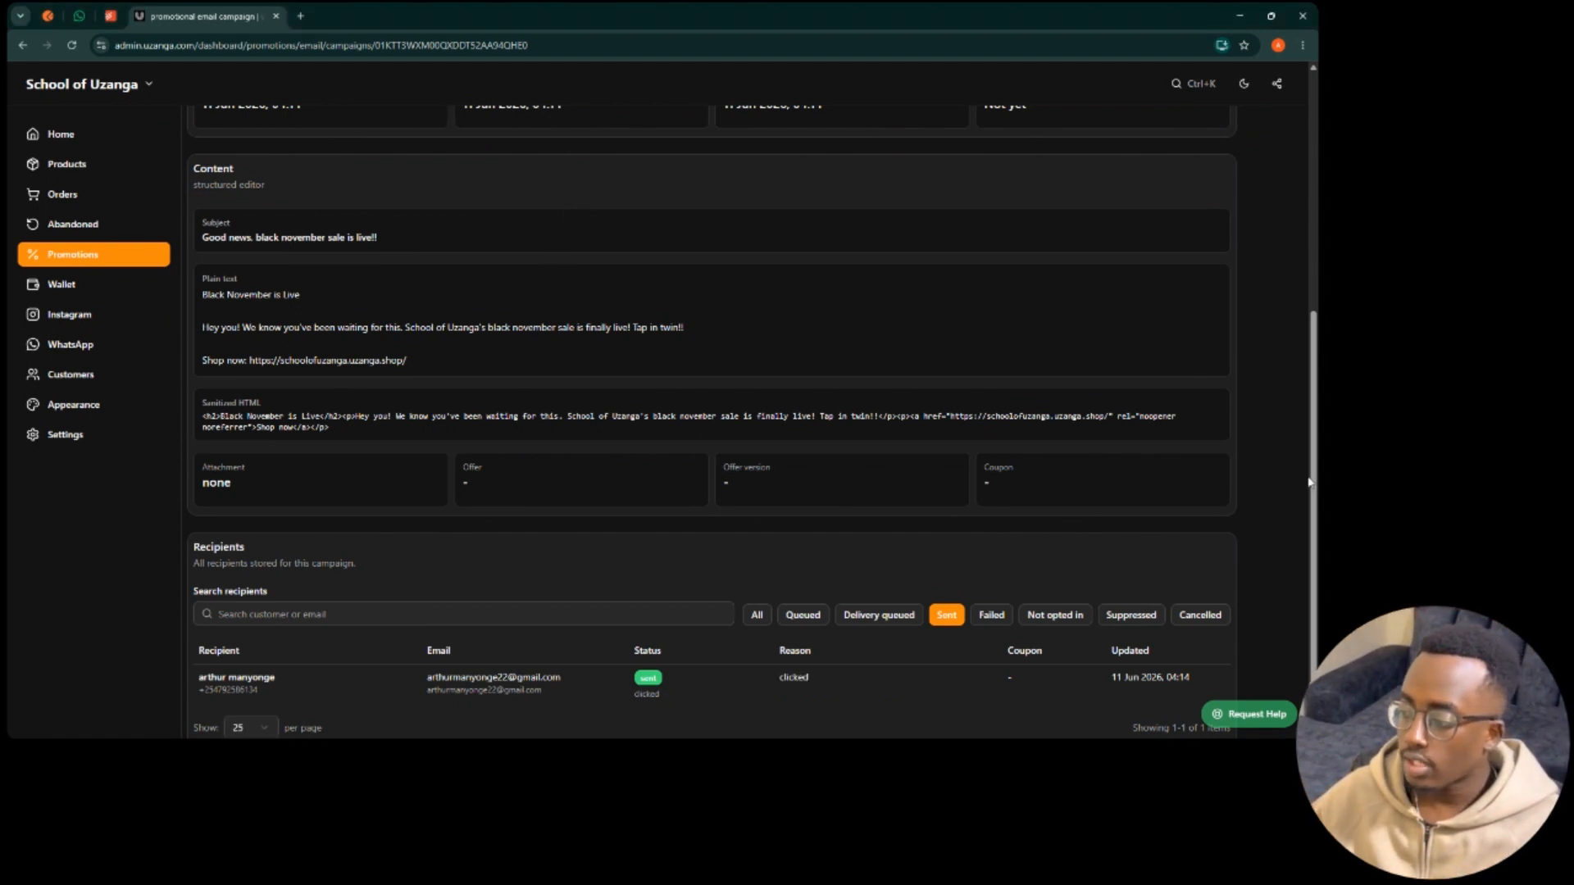
Step: Reload the Black November Announcement campaign details and review its delivery and click statistics, content and recipient status
left_click_drag(1309, 480, 1308, 303)
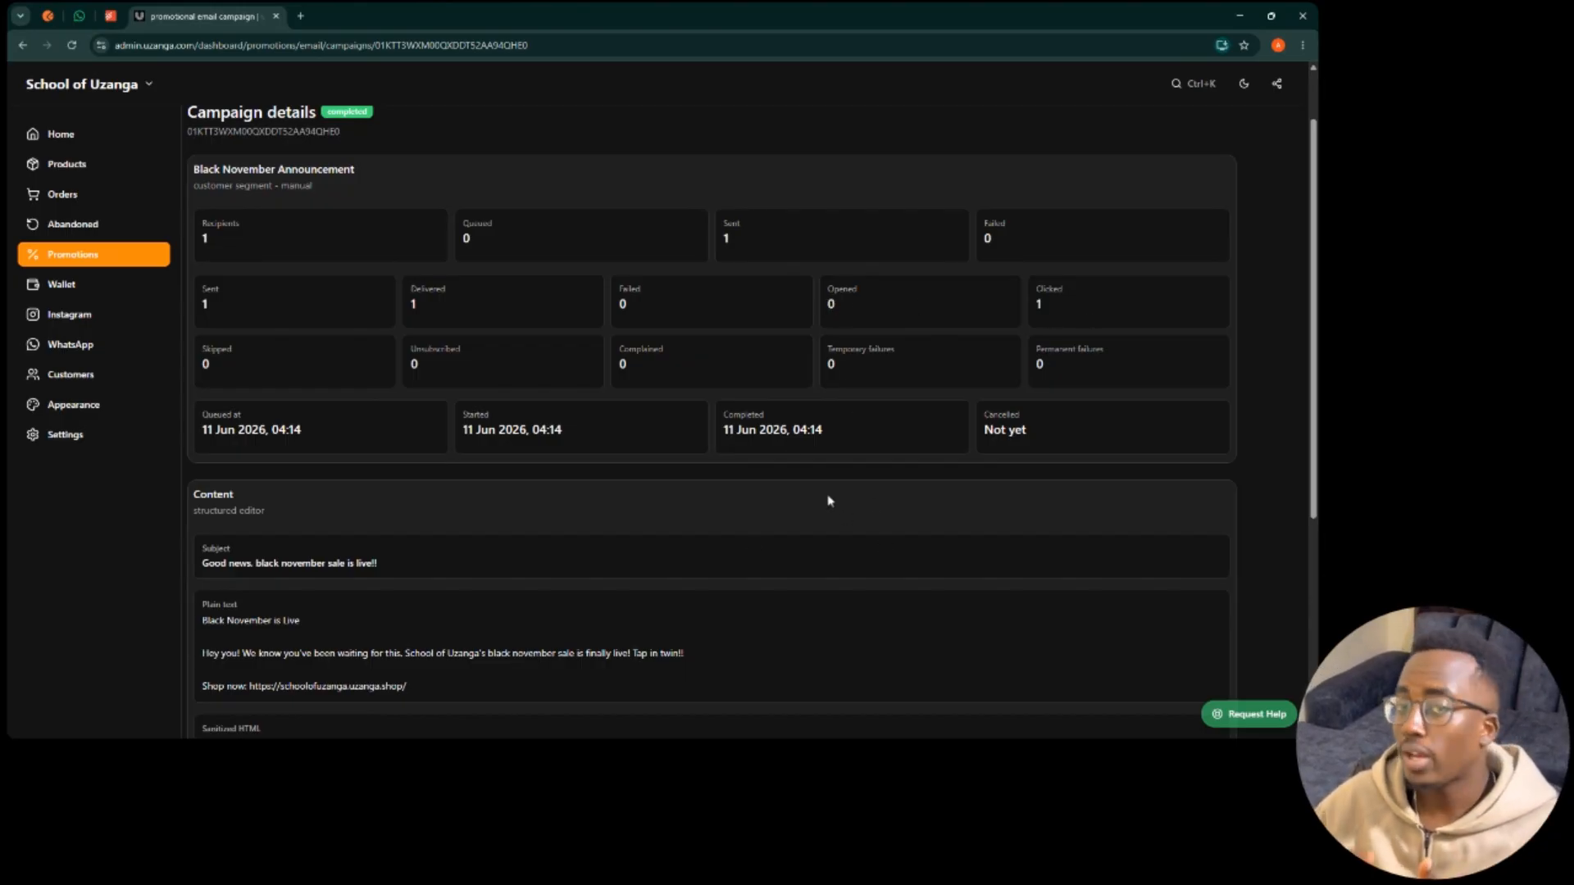
key("F5")
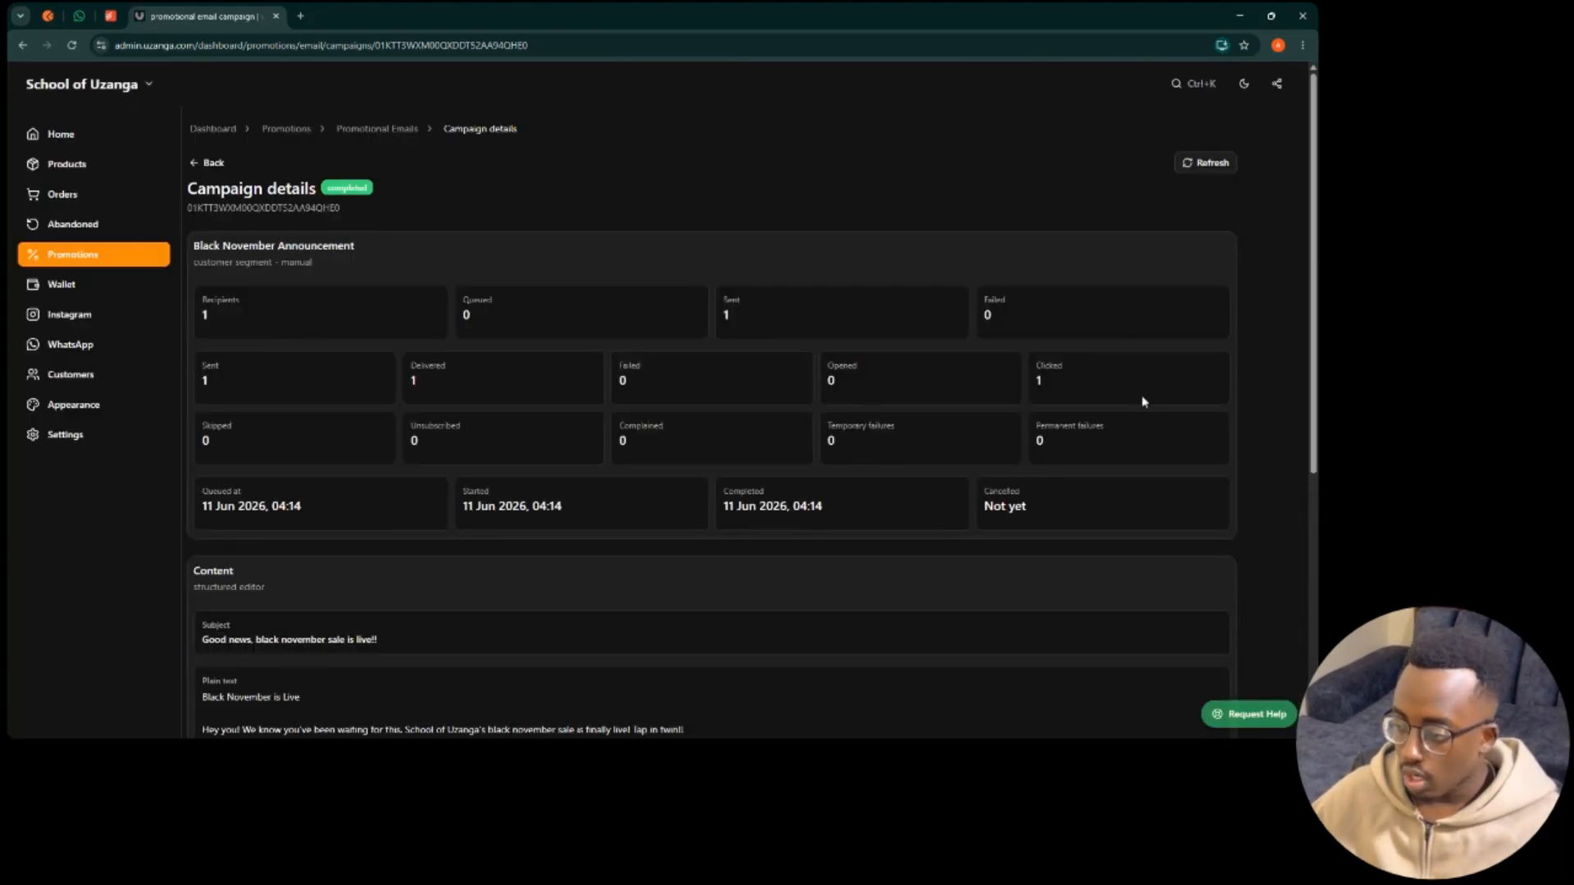
scroll(1309, 378, "down", 2)
scroll(1309, 379, "down", 2)
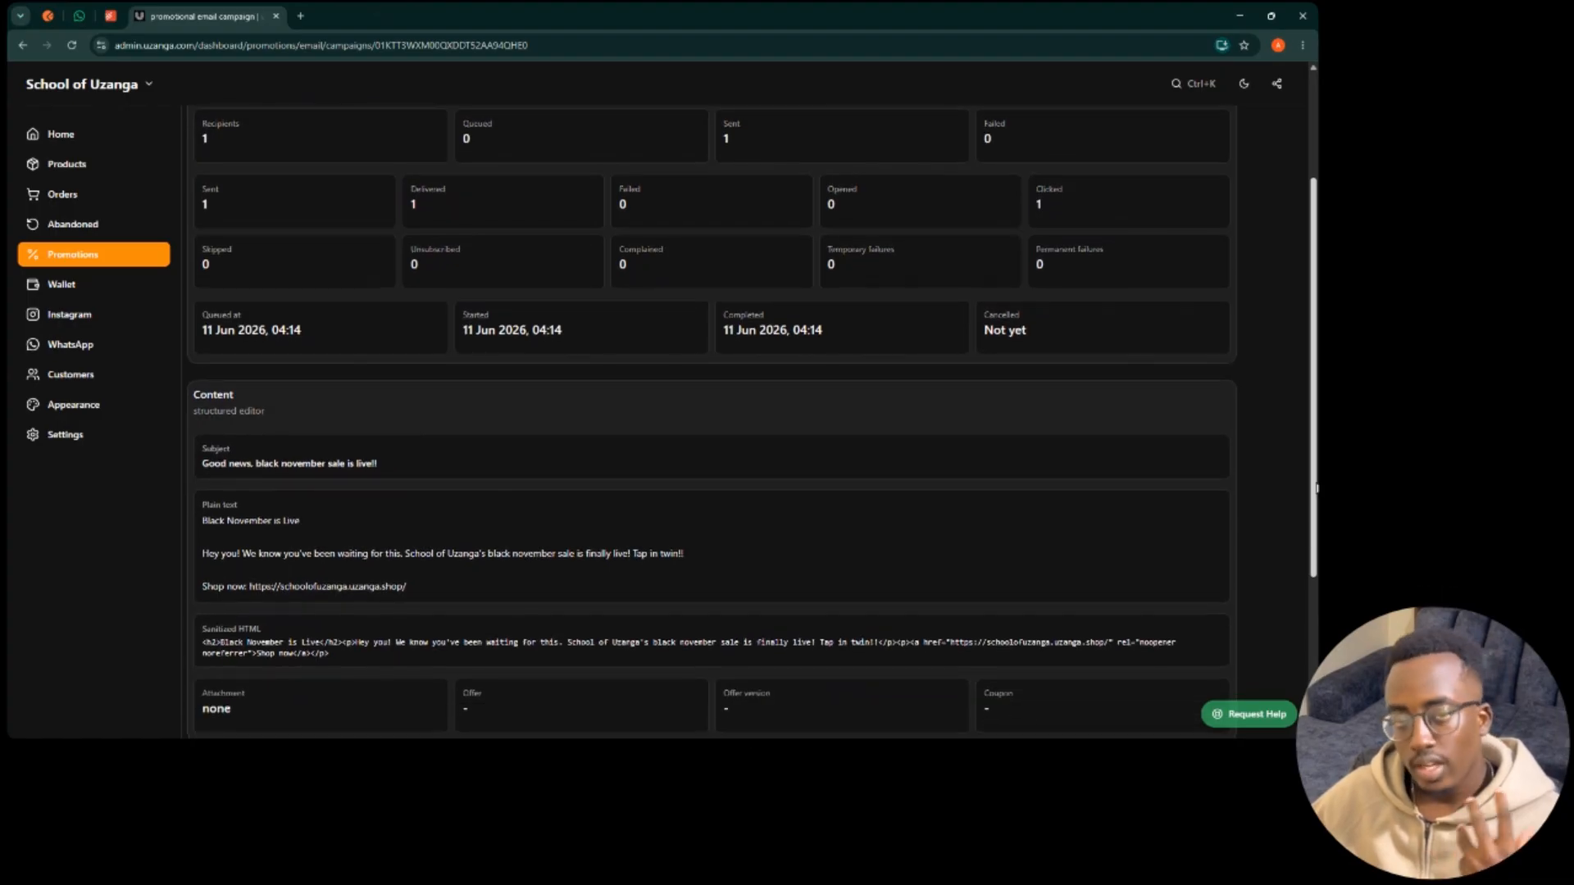
scroll(1309, 379, "down", 5)
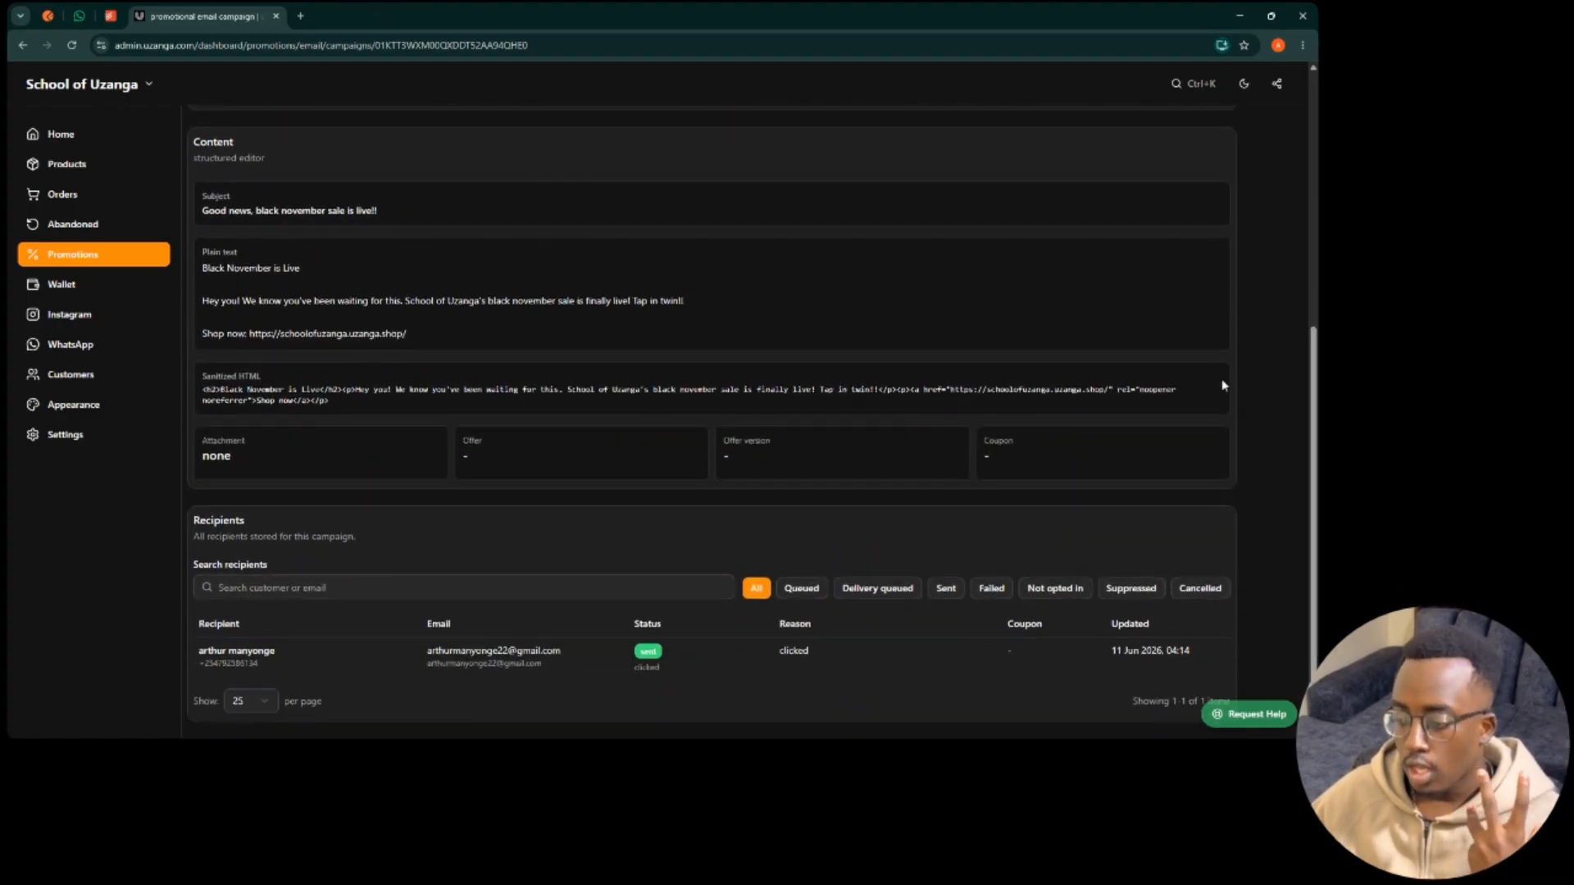